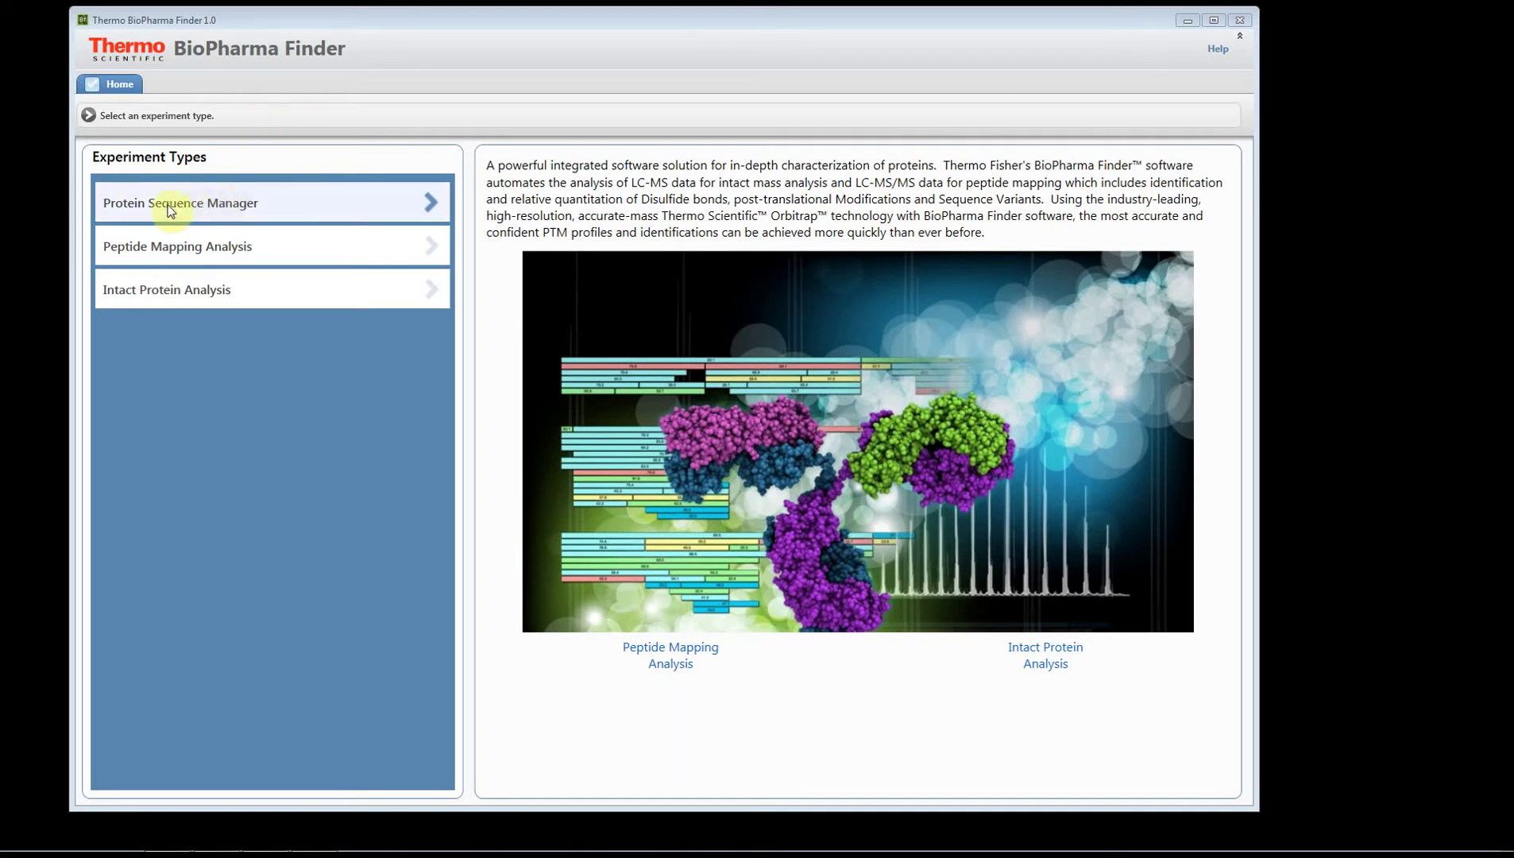
# Open the Example mAb Intact sequence from the Protein Sequence Manager for editing.
pyautogui.click(120, 204)
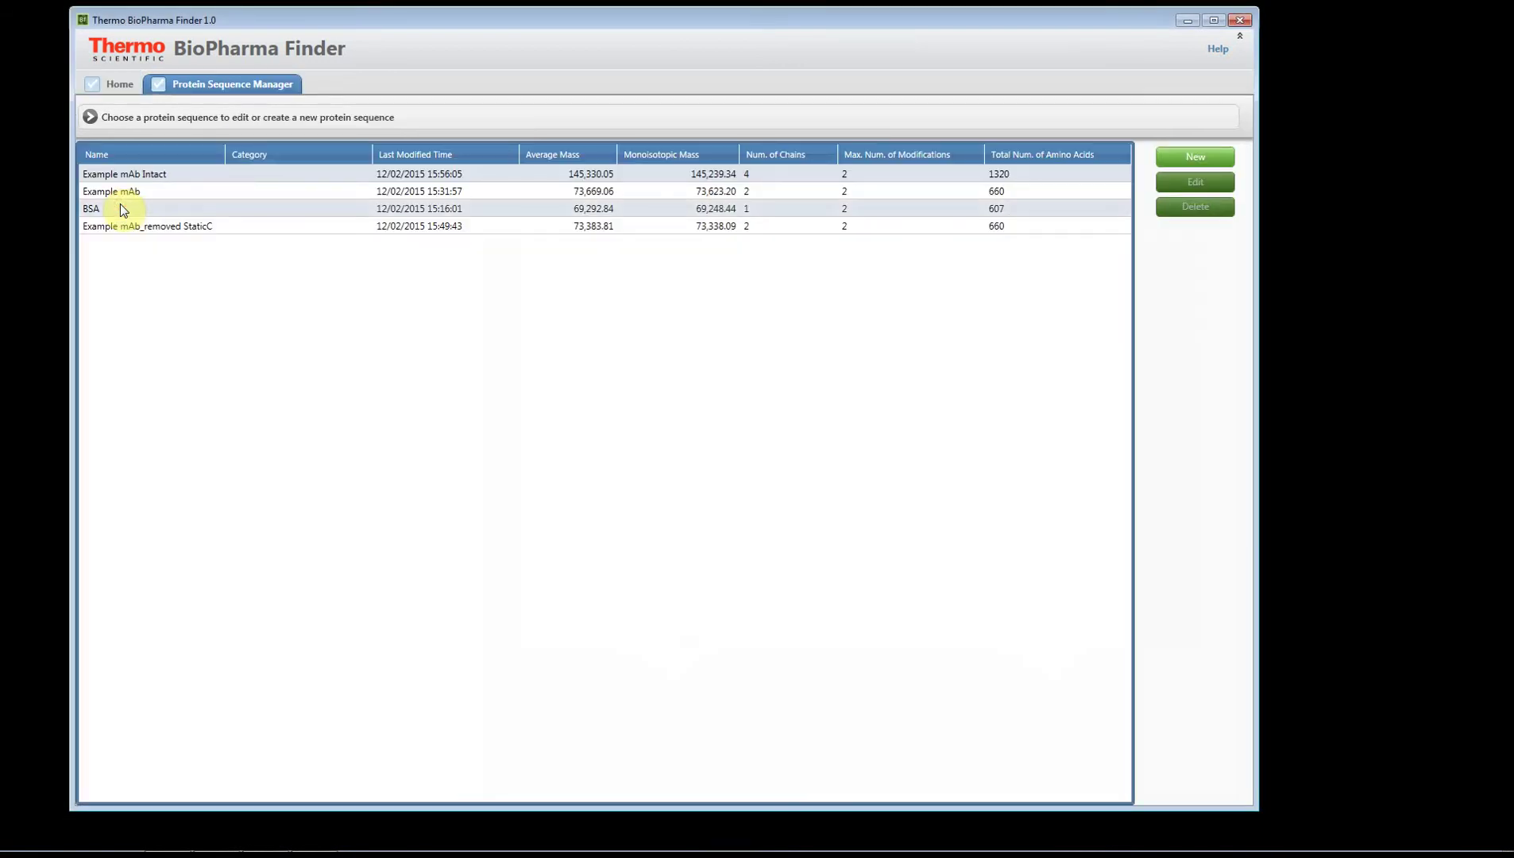
pyautogui.click(131, 173)
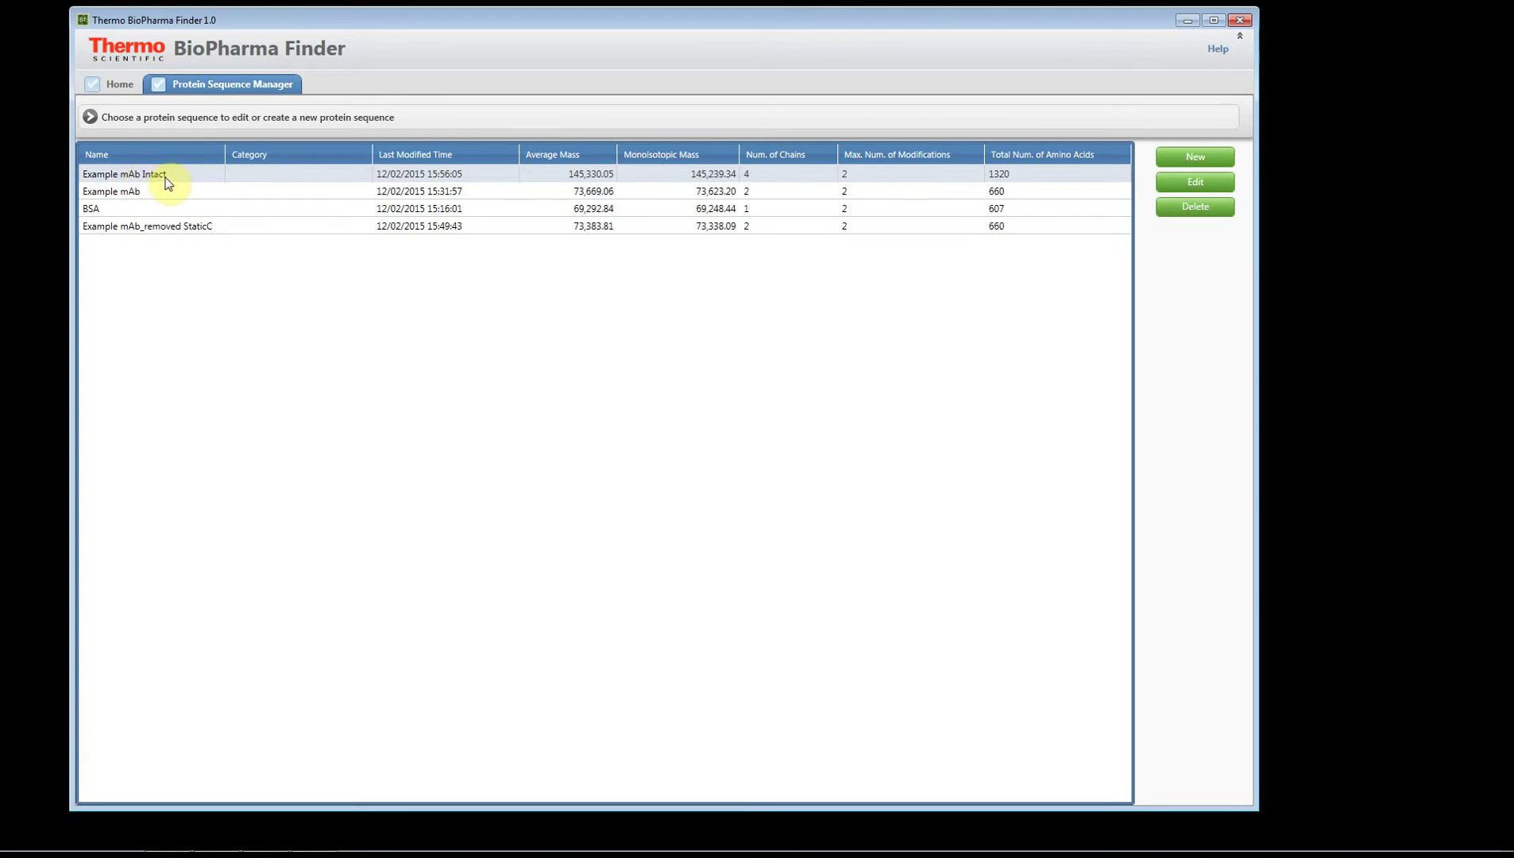
pyautogui.click(1228, 184)
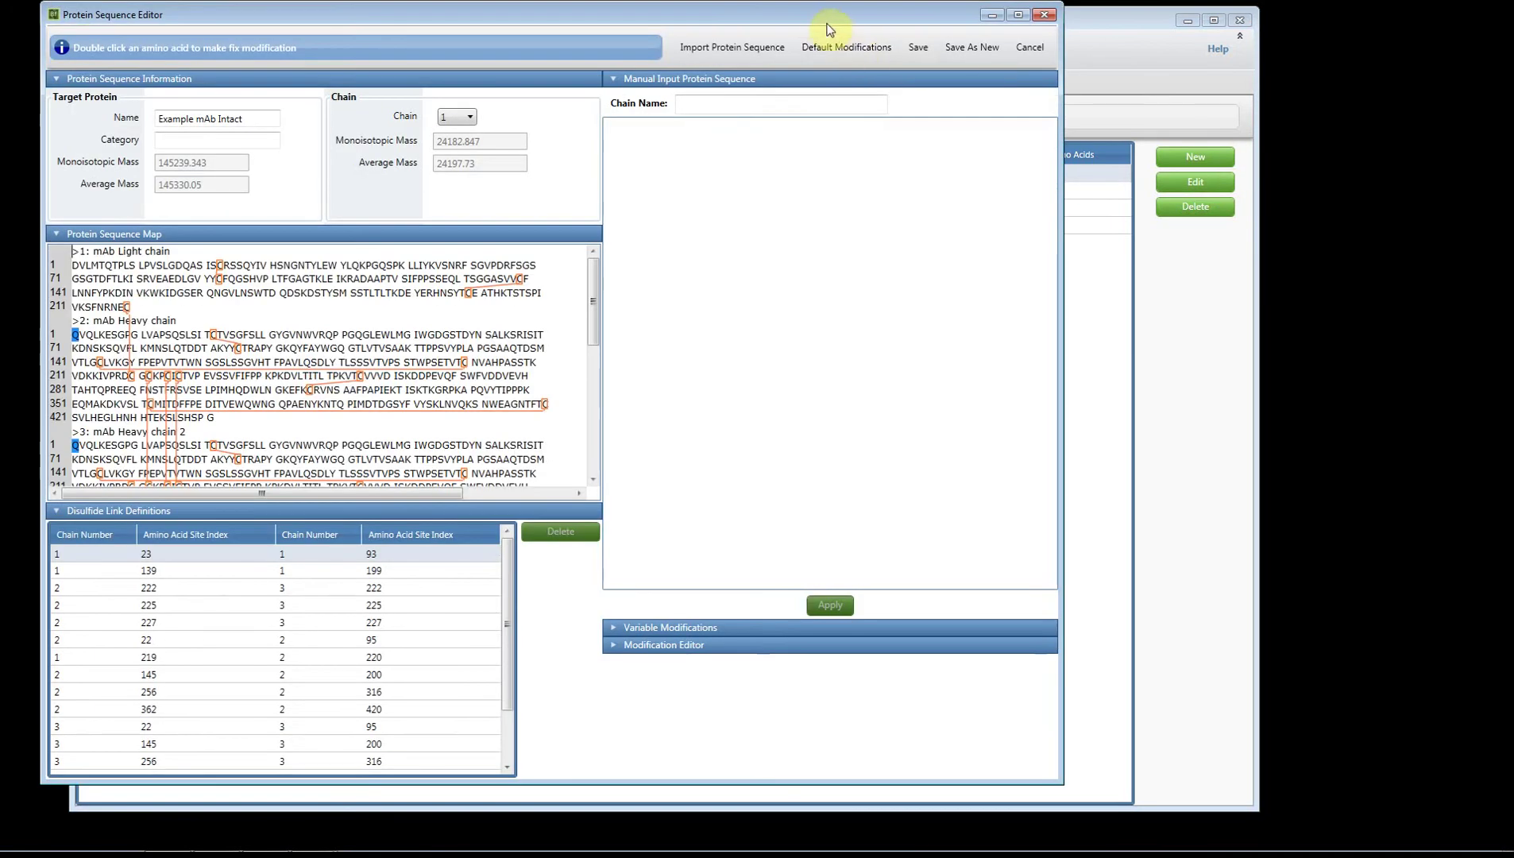
pyautogui.moveTo(812, 12); pyautogui.dragTo(1016, 21)
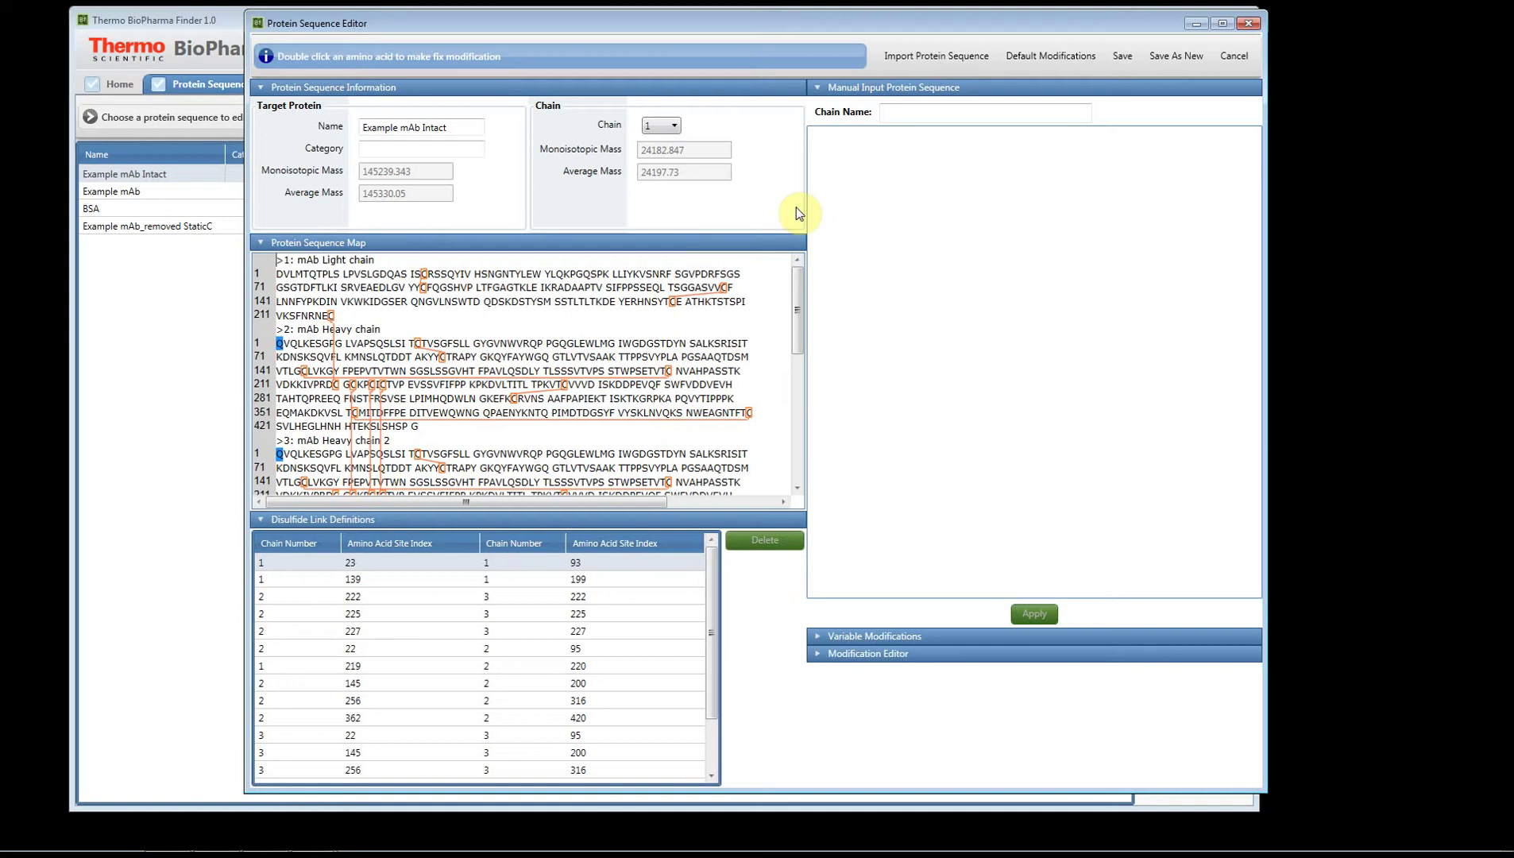
# Collapse the disulfide link definitions and highlight mAb Light chain 2, then all four chains, in the protein sequence map.
pyautogui.click(263, 520)
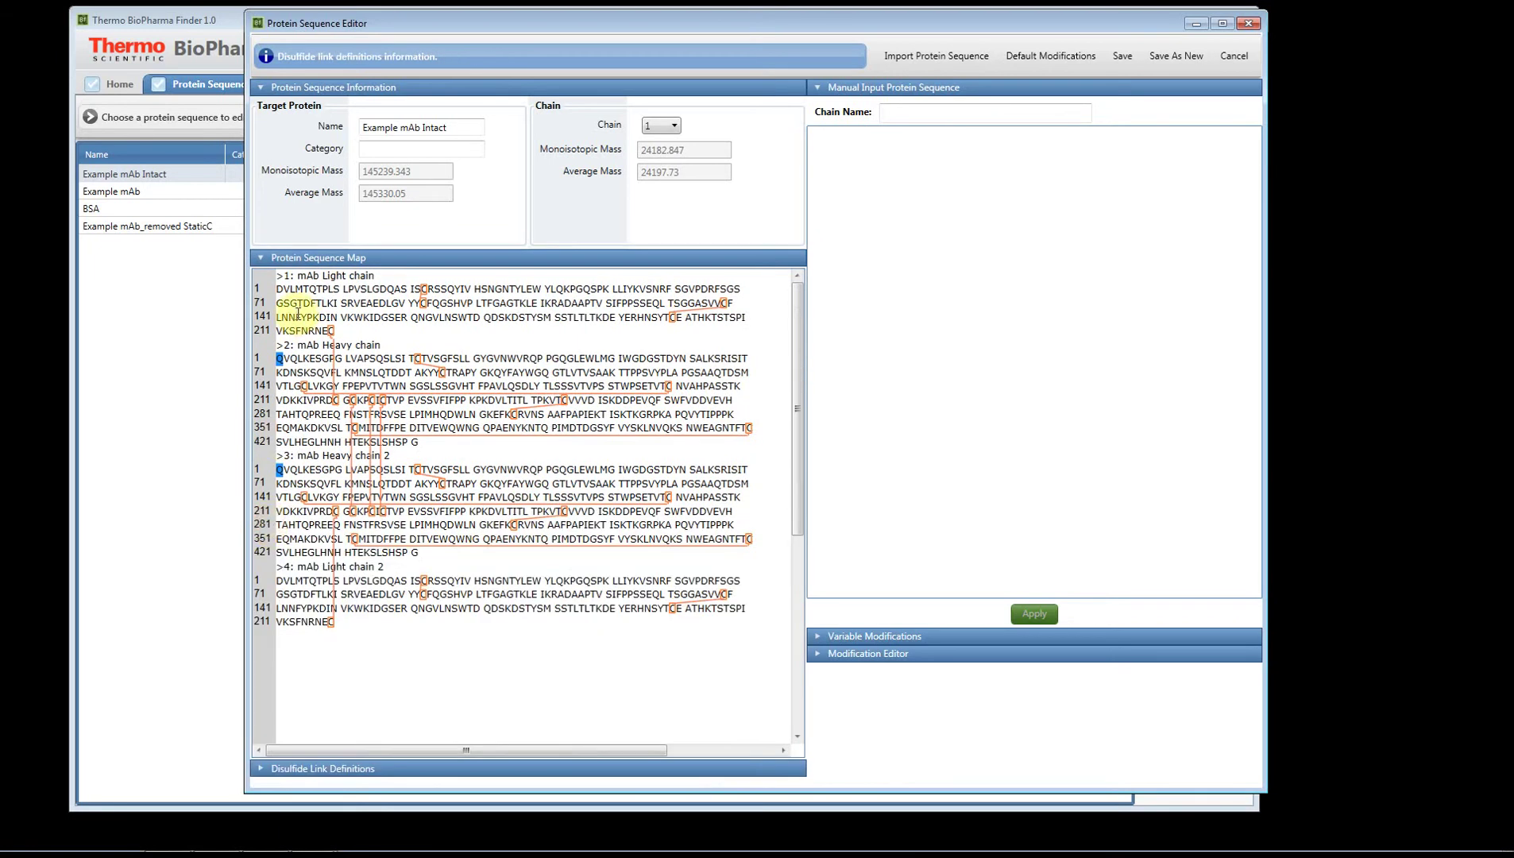
pyautogui.moveTo(344, 329); pyautogui.dragTo(273, 282)
pyautogui.click(310, 387)
pyautogui.click(330, 497)
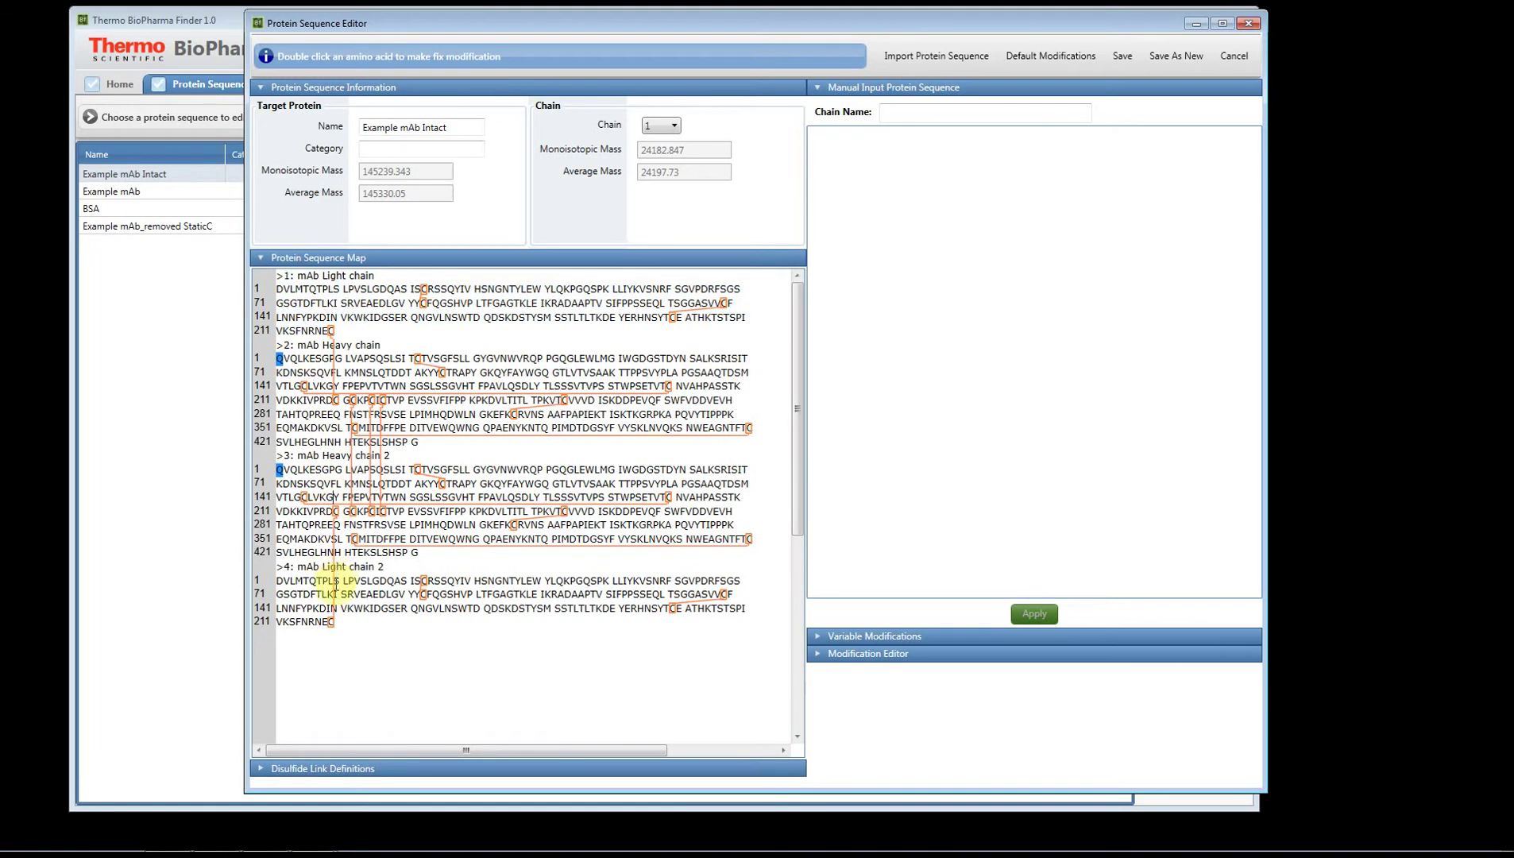
pyautogui.moveTo(338, 625); pyautogui.dragTo(265, 577)
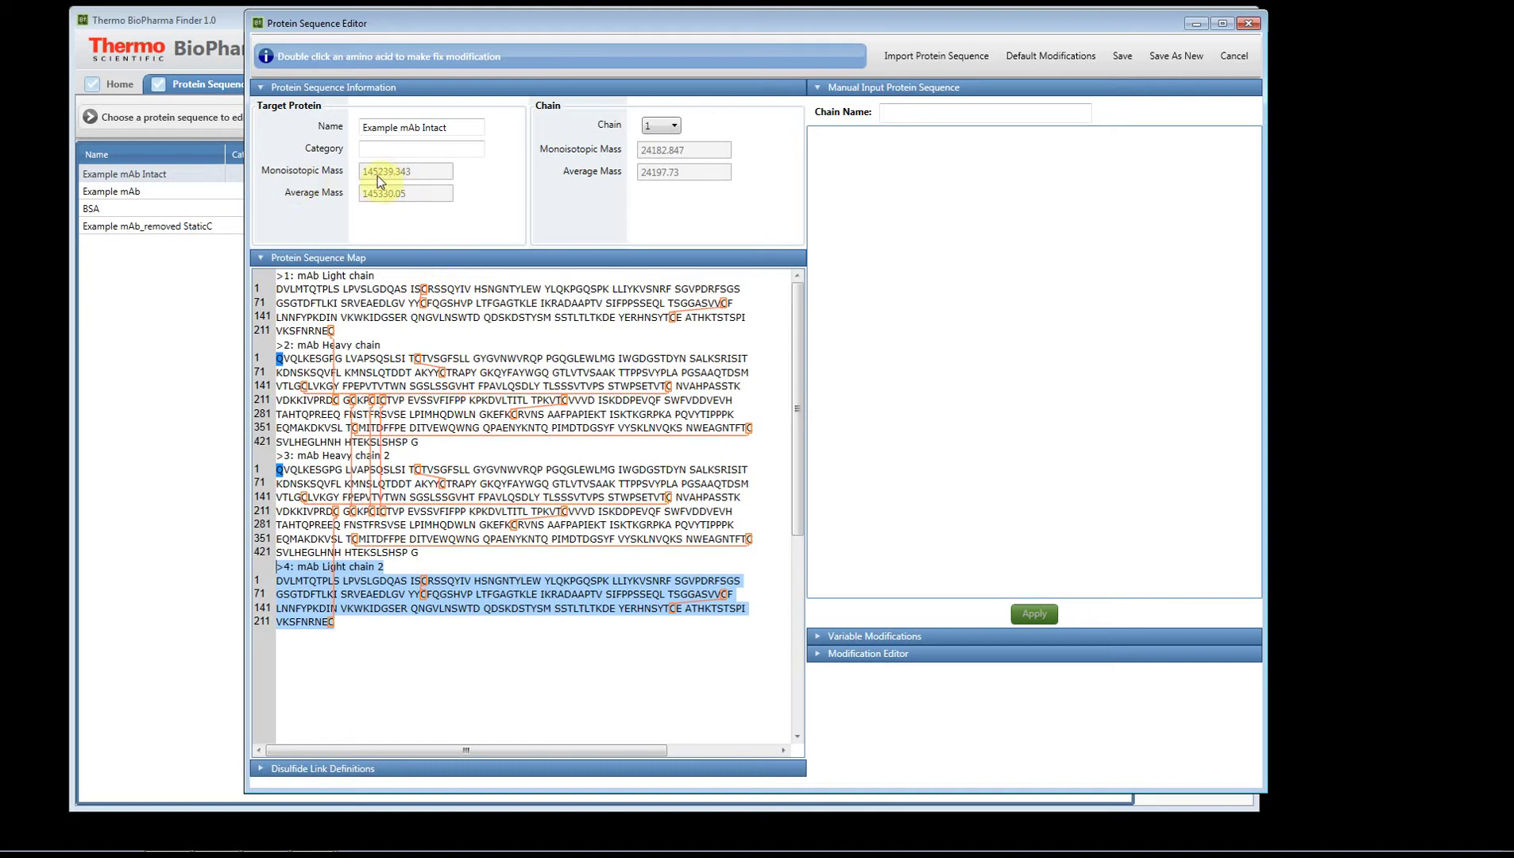
pyautogui.click(346, 623)
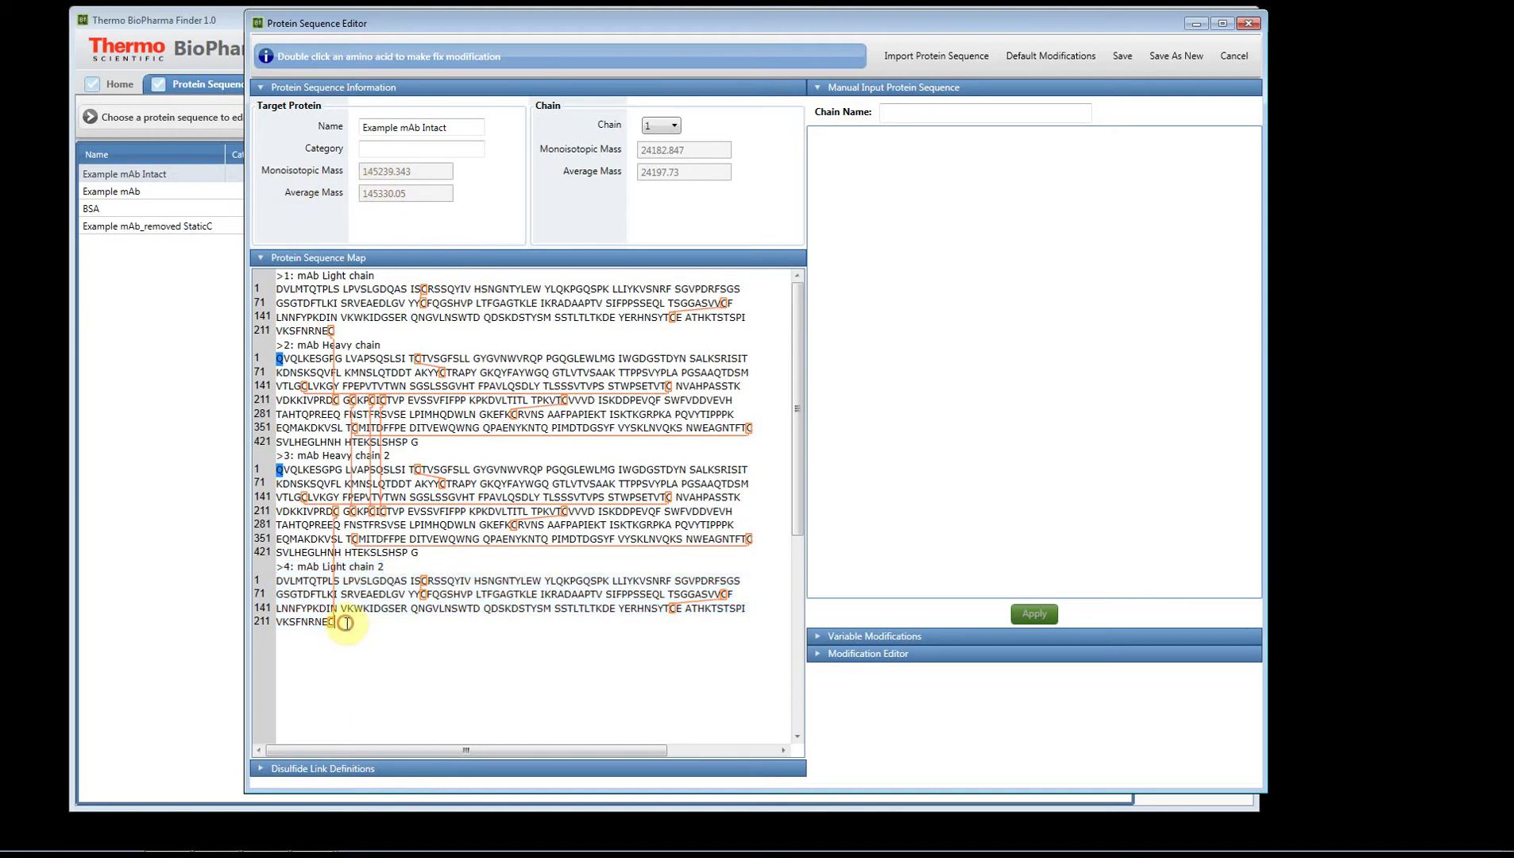
pyautogui.moveTo(344, 629); pyautogui.dragTo(277, 274)
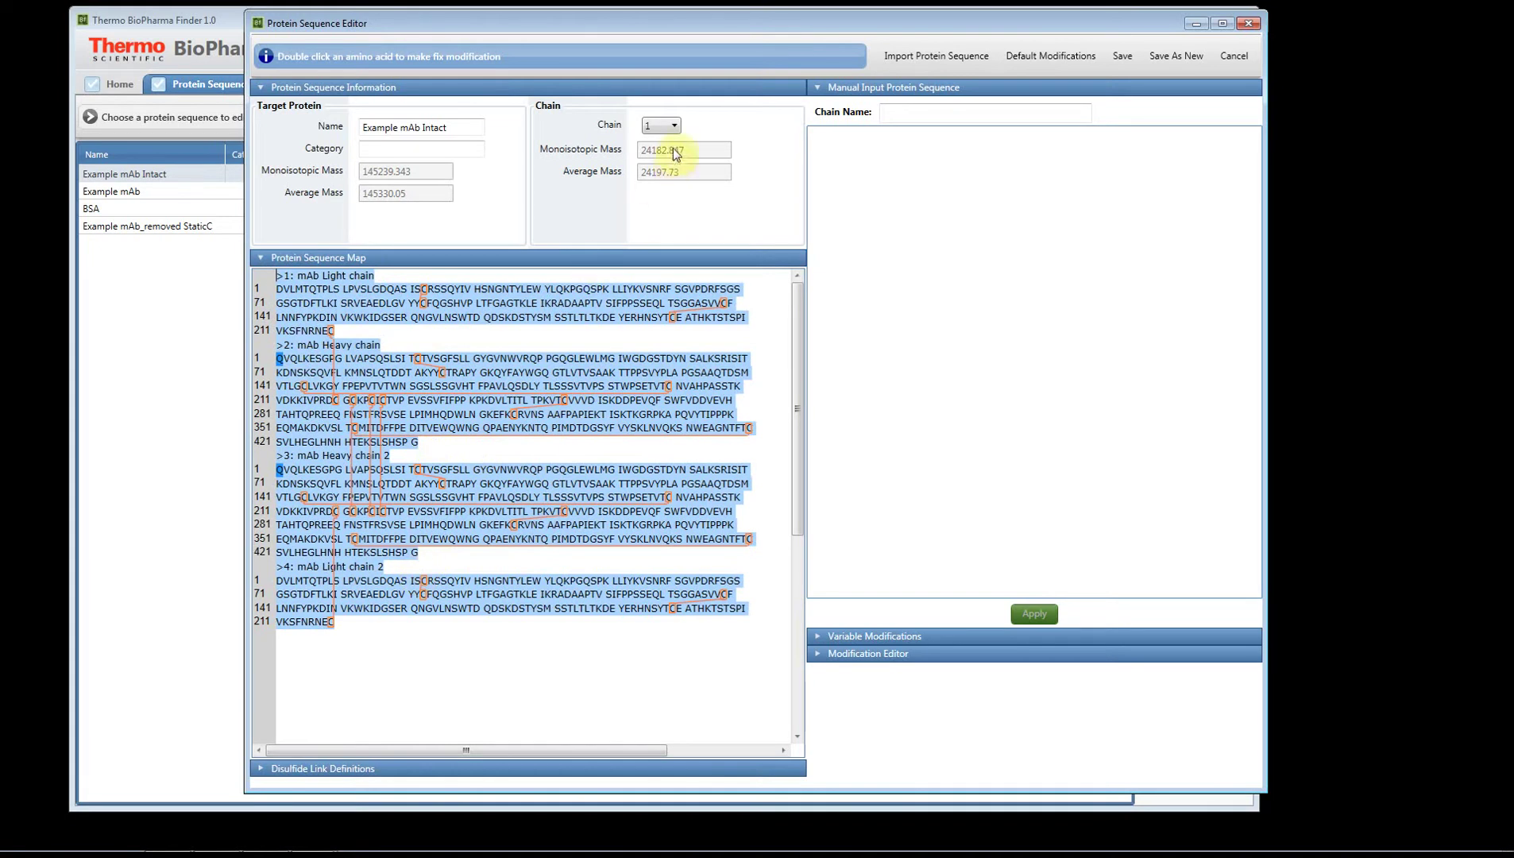
# Switch the chain information to chain 4 and then to chain 2 to examine the individual chain masses.
pyautogui.click(656, 128)
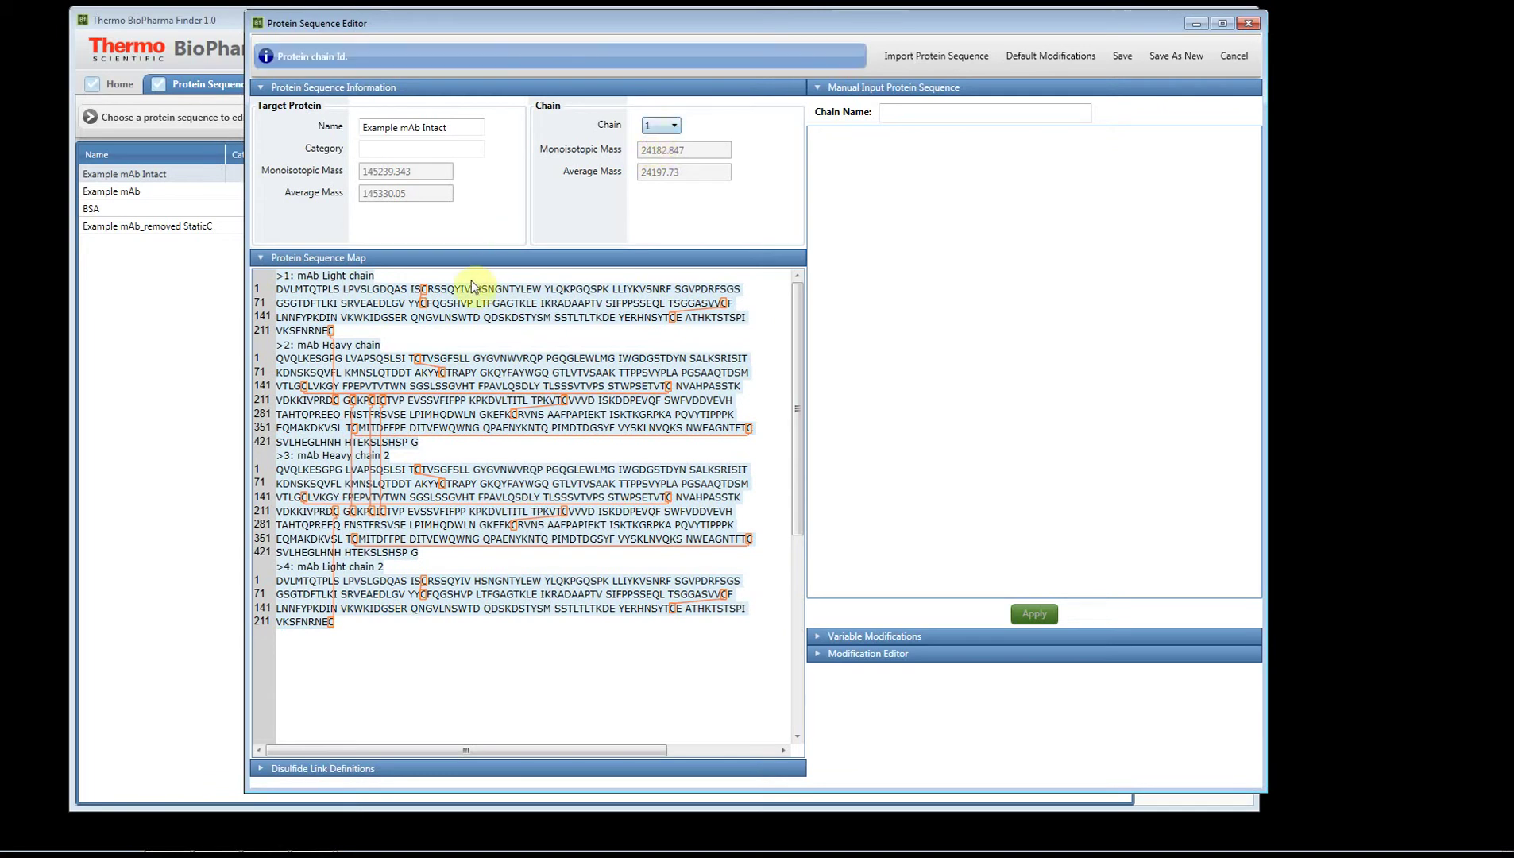
pyautogui.click(442, 295)
pyautogui.click(662, 126)
pyautogui.click(660, 127)
pyautogui.click(661, 159)
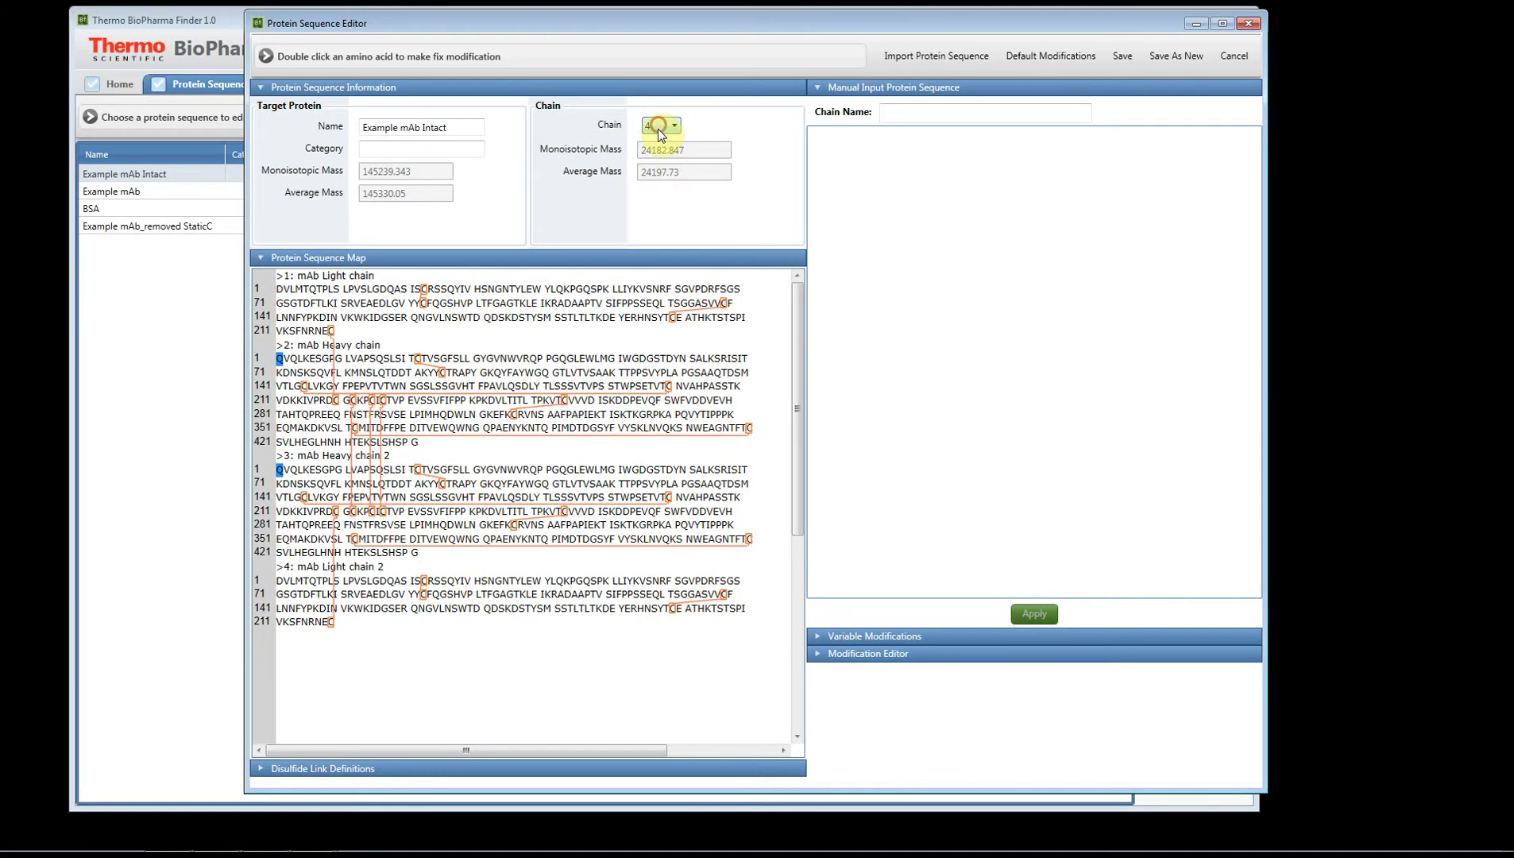
pyautogui.press('Up')
pyautogui.press('Up')
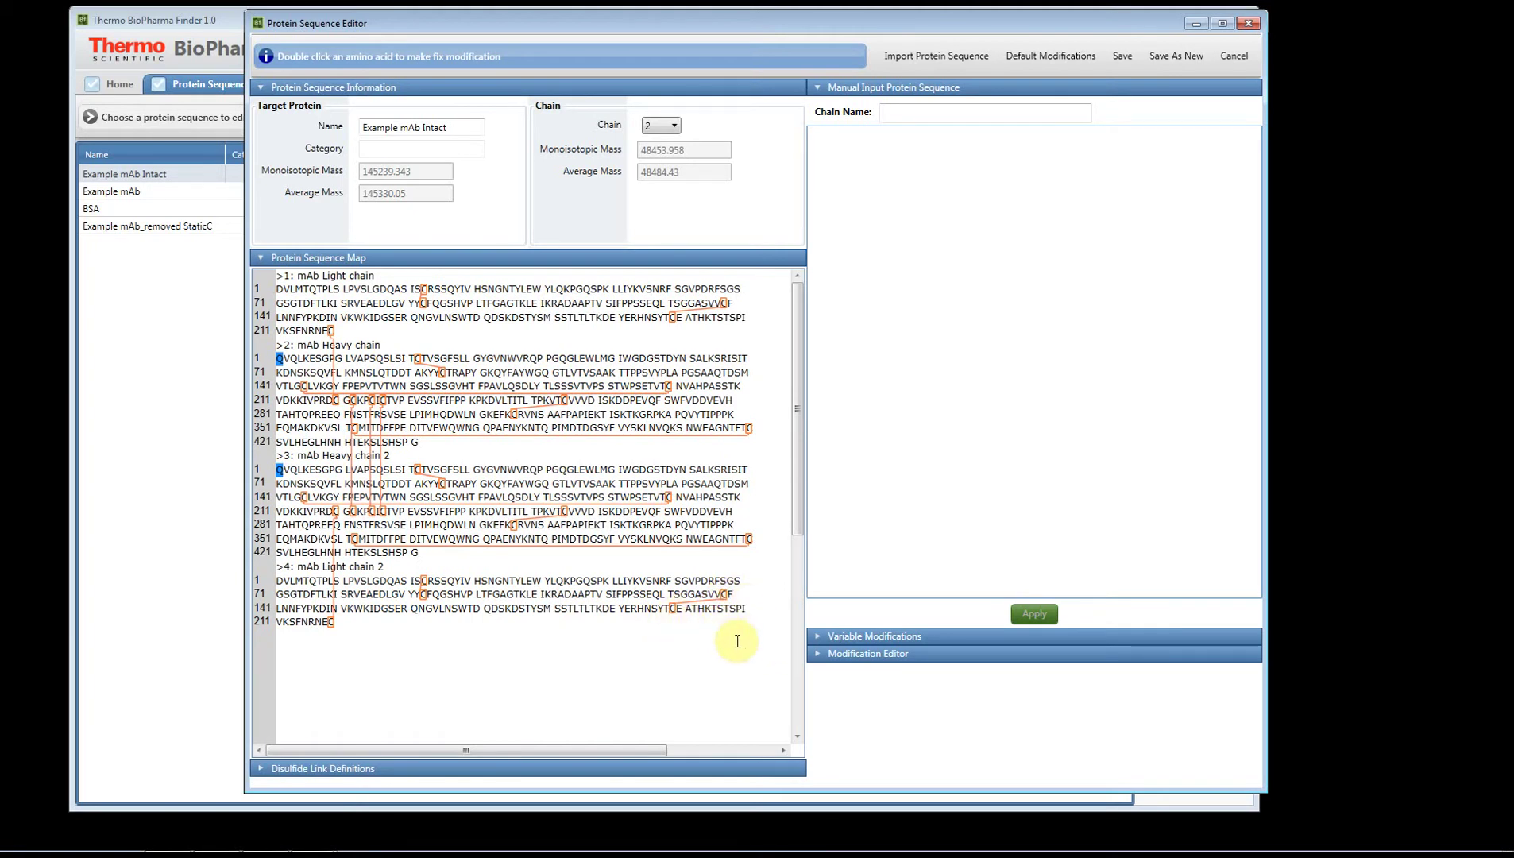
# Remove the disulfide link between cysteines 139 and 199 in mAb Light chain 2, then re-create it.
pyautogui.click(725, 595)
pyautogui.click(685, 635)
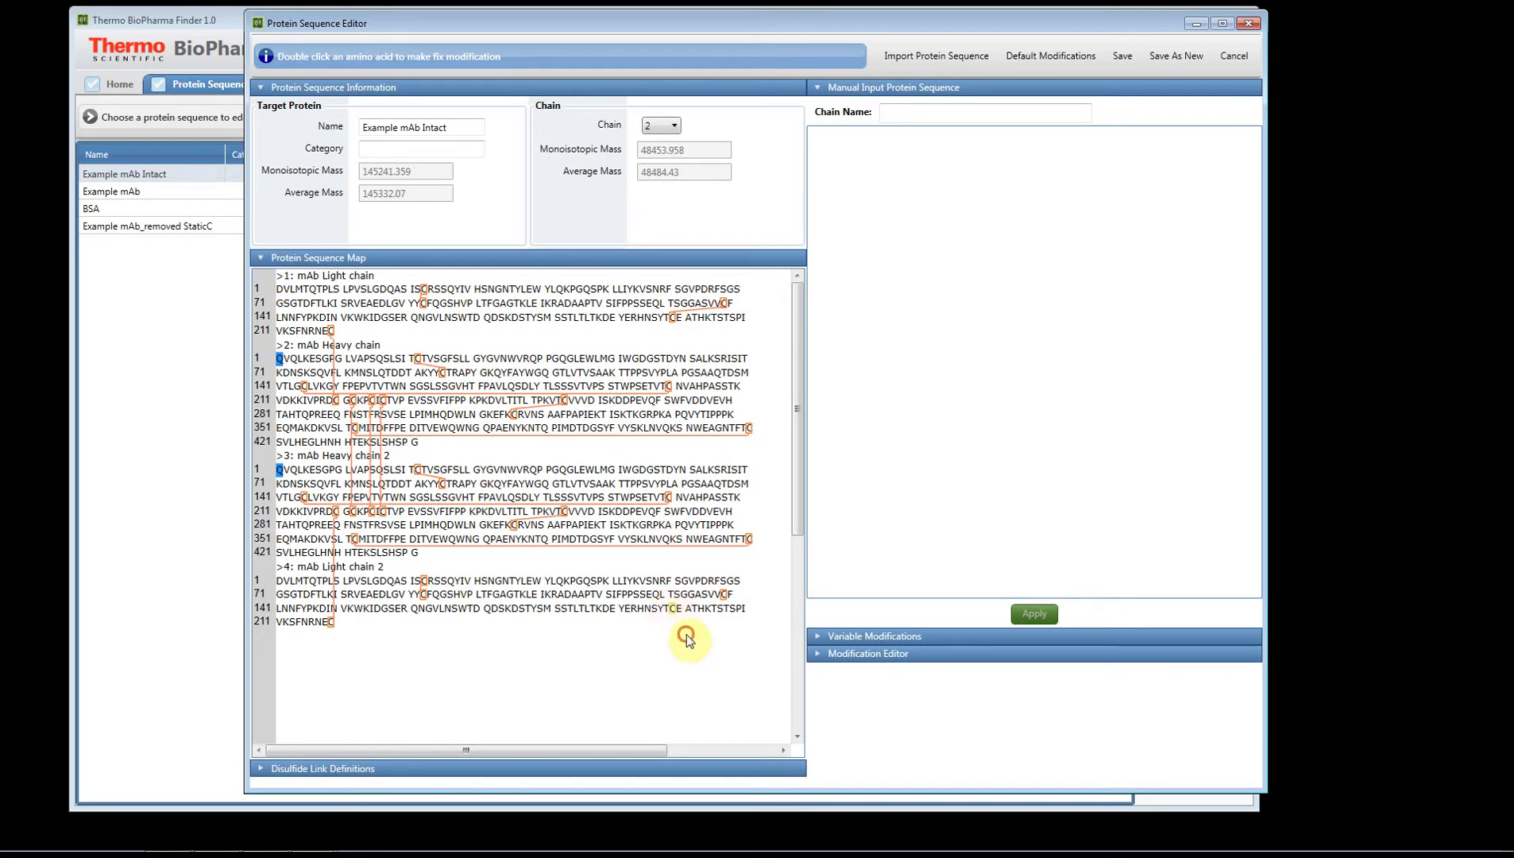
pyautogui.click(729, 603)
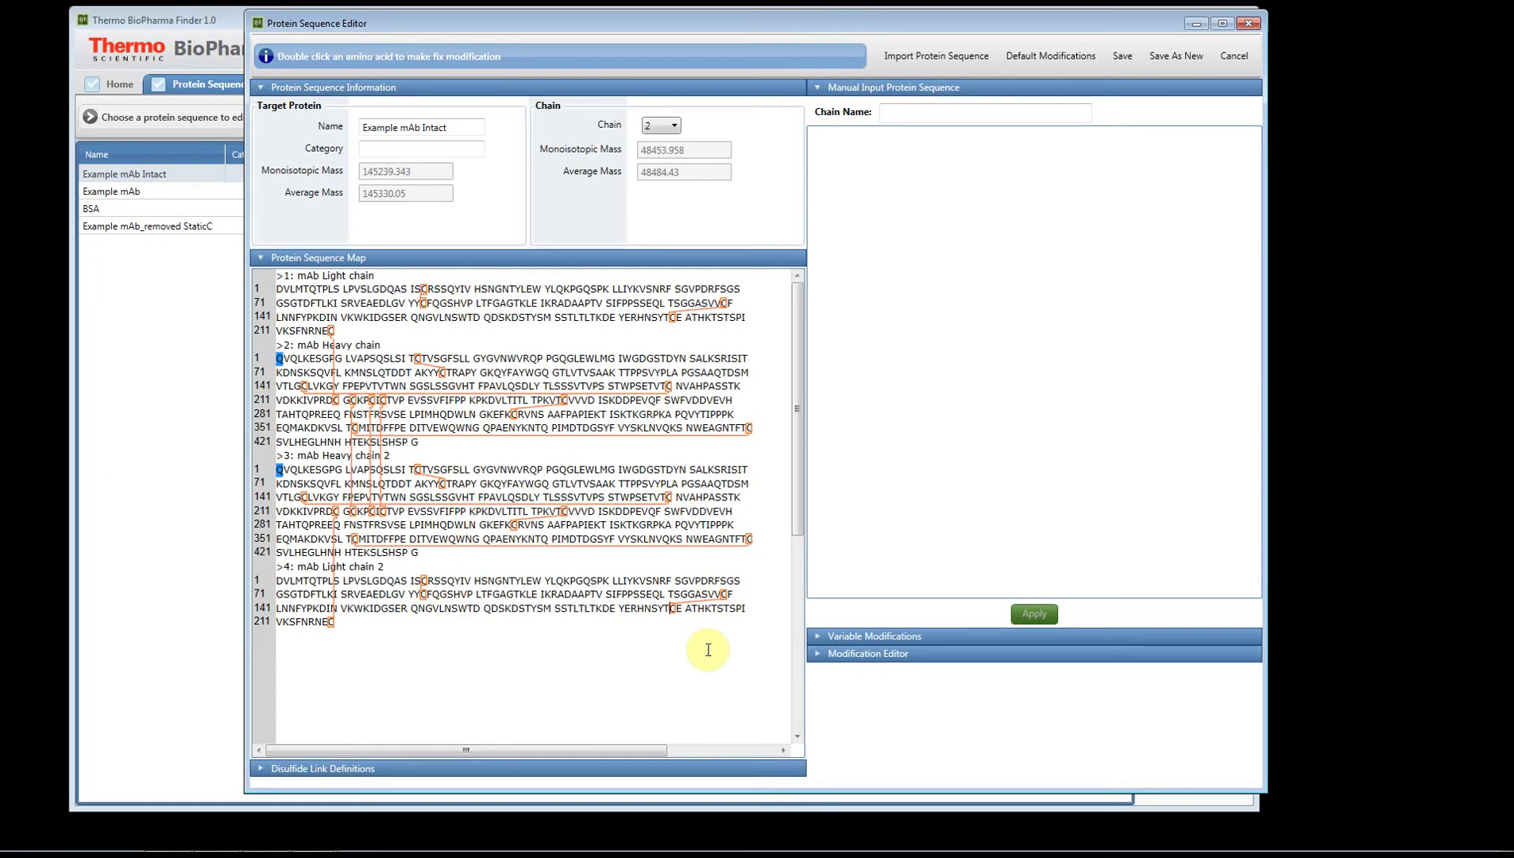
# Review the disulfide link definitions, selecting the link between chain 3 site 220 and chain 4 site 219, and collapse the list again.
pyautogui.click(263, 768)
pyautogui.moveTo(710, 624); pyautogui.dragTo(711, 677)
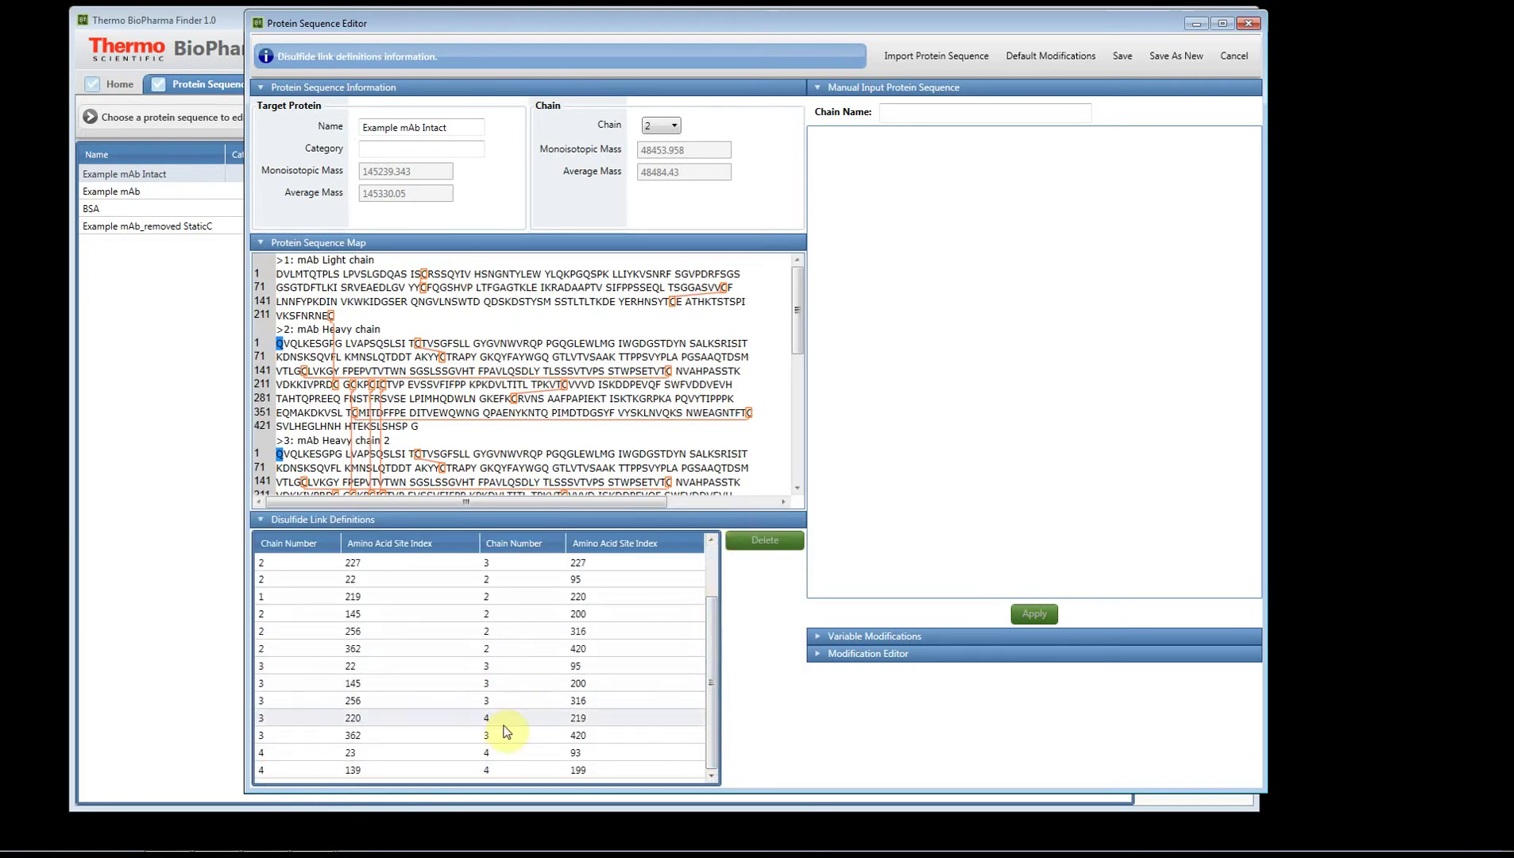
pyautogui.click(480, 715)
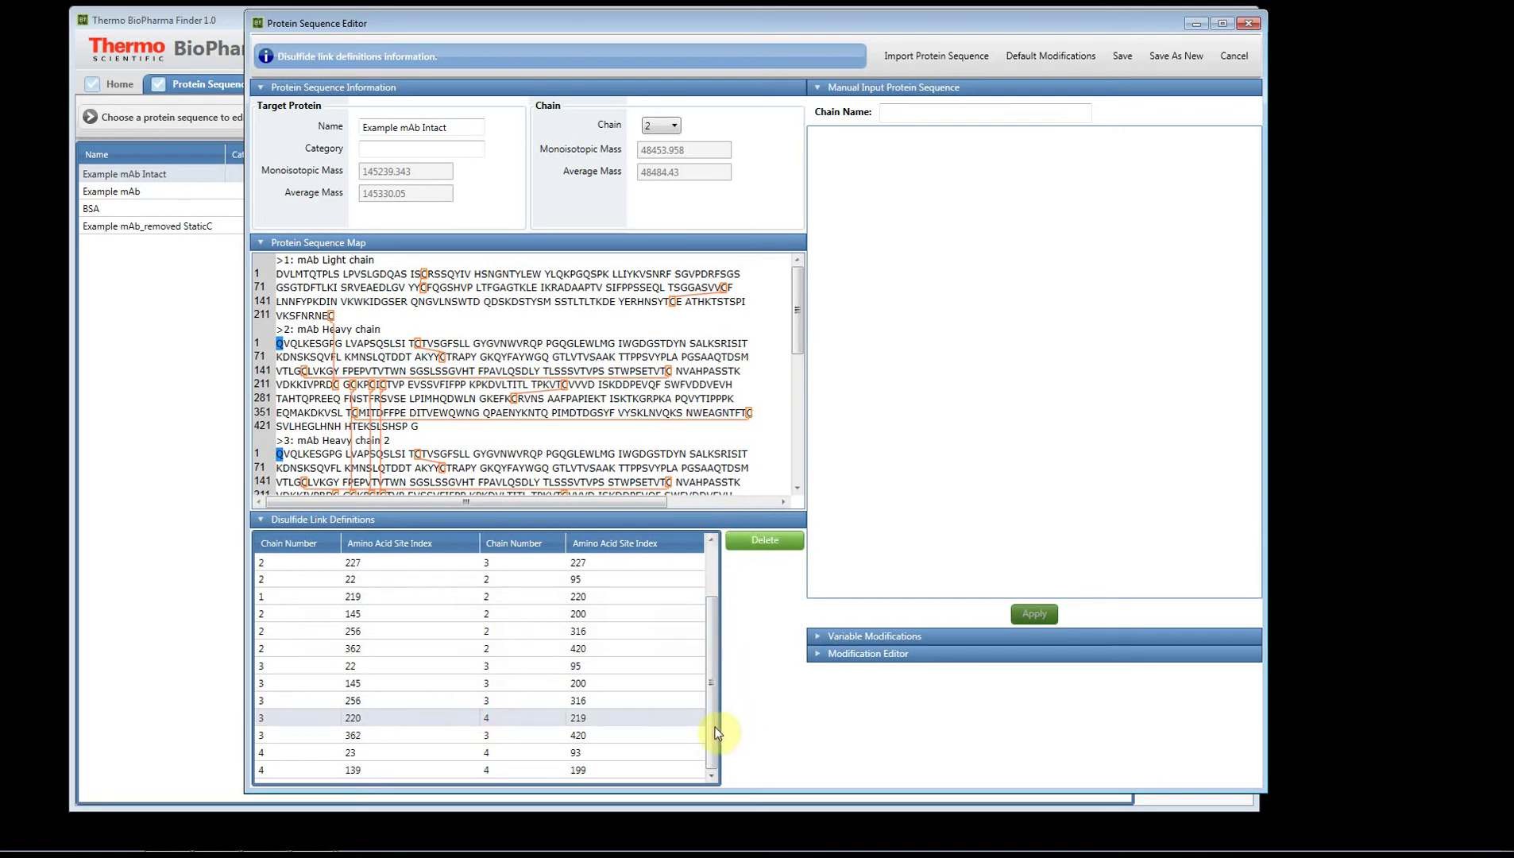
pyautogui.moveTo(712, 663); pyautogui.dragTo(500, 531)
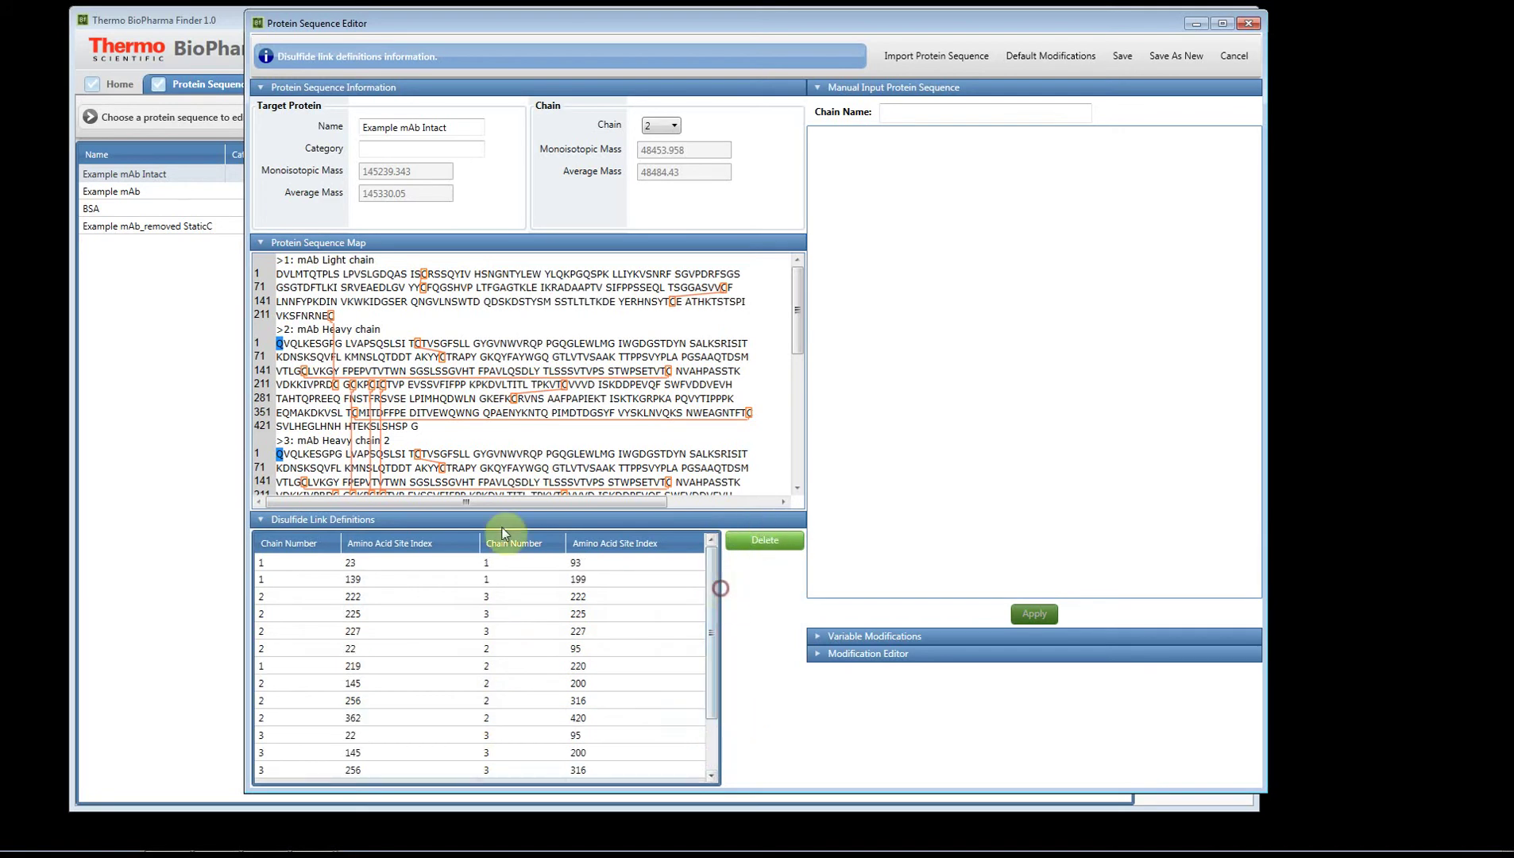
pyautogui.click(262, 519)
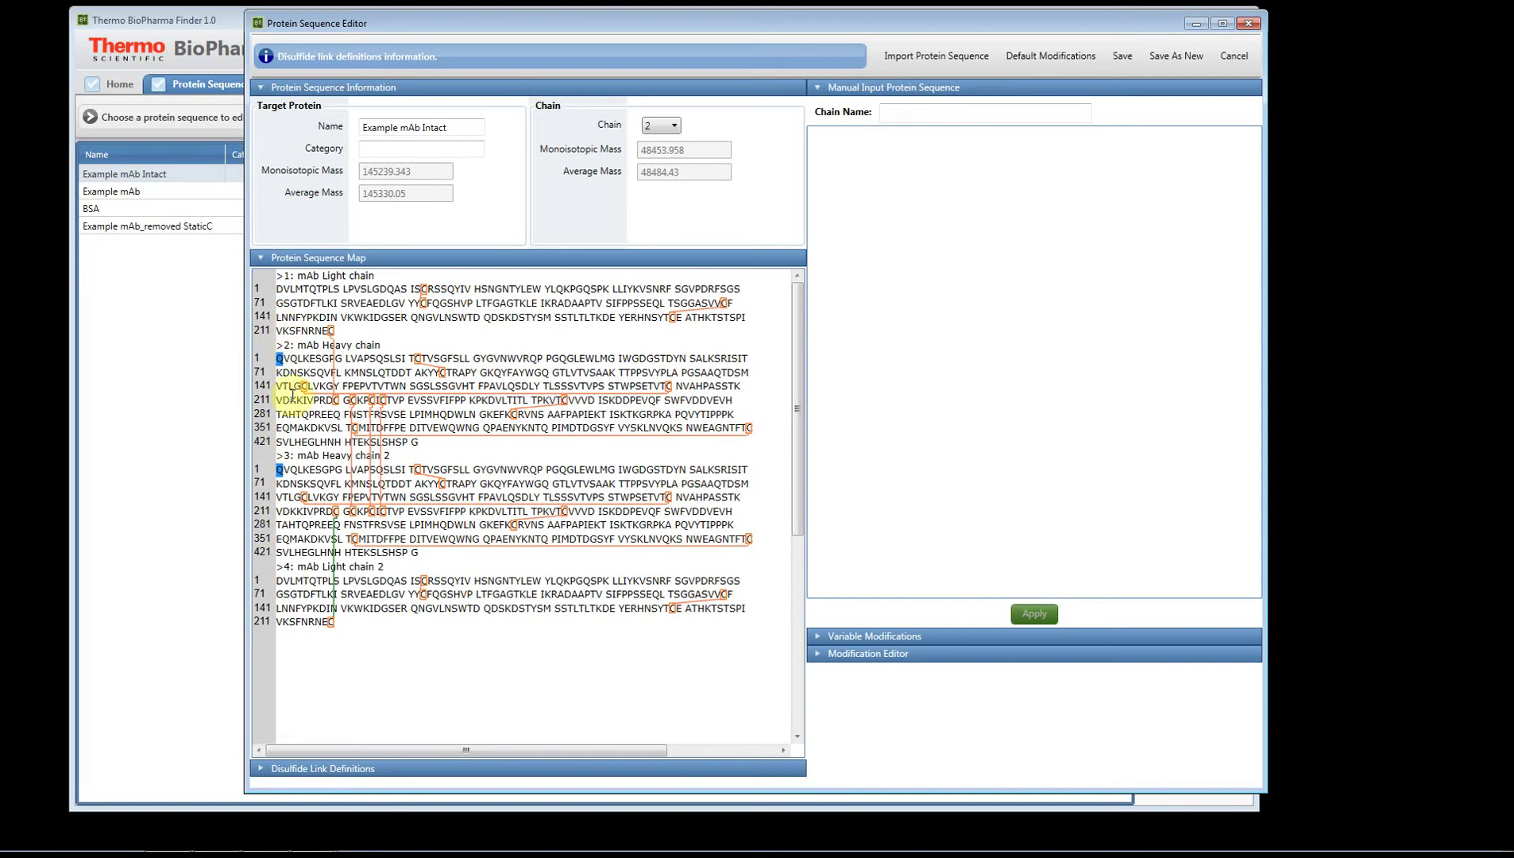
# Inspect the N-terminal modification of the first Q residue in heavy chain 2:1, accept it, and select the first Q of mAb Heavy chain 2.
pyautogui.click(280, 358)
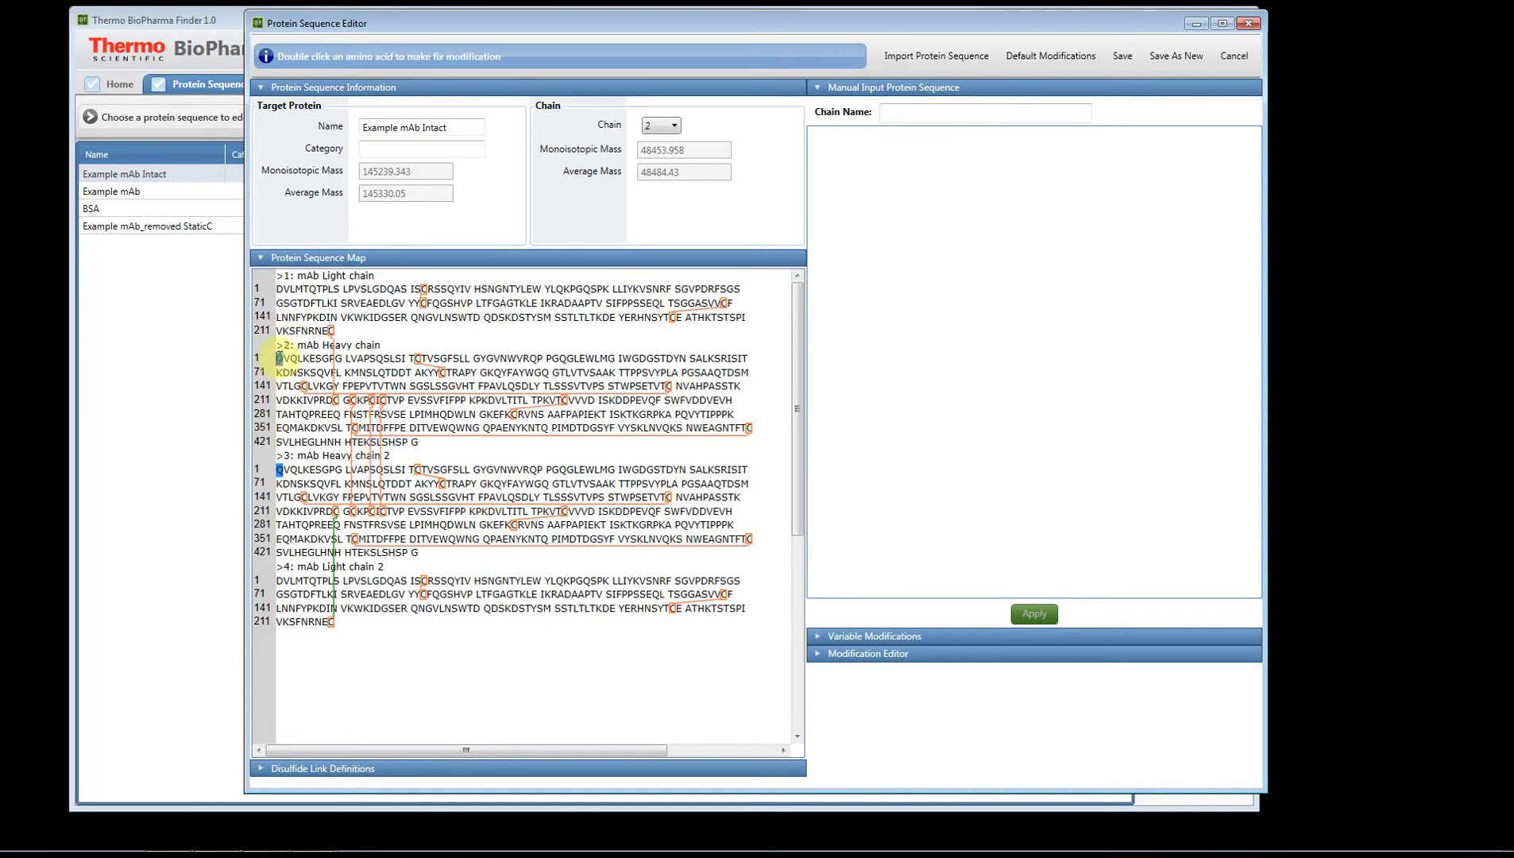
pyautogui.doubleClick(280, 358)
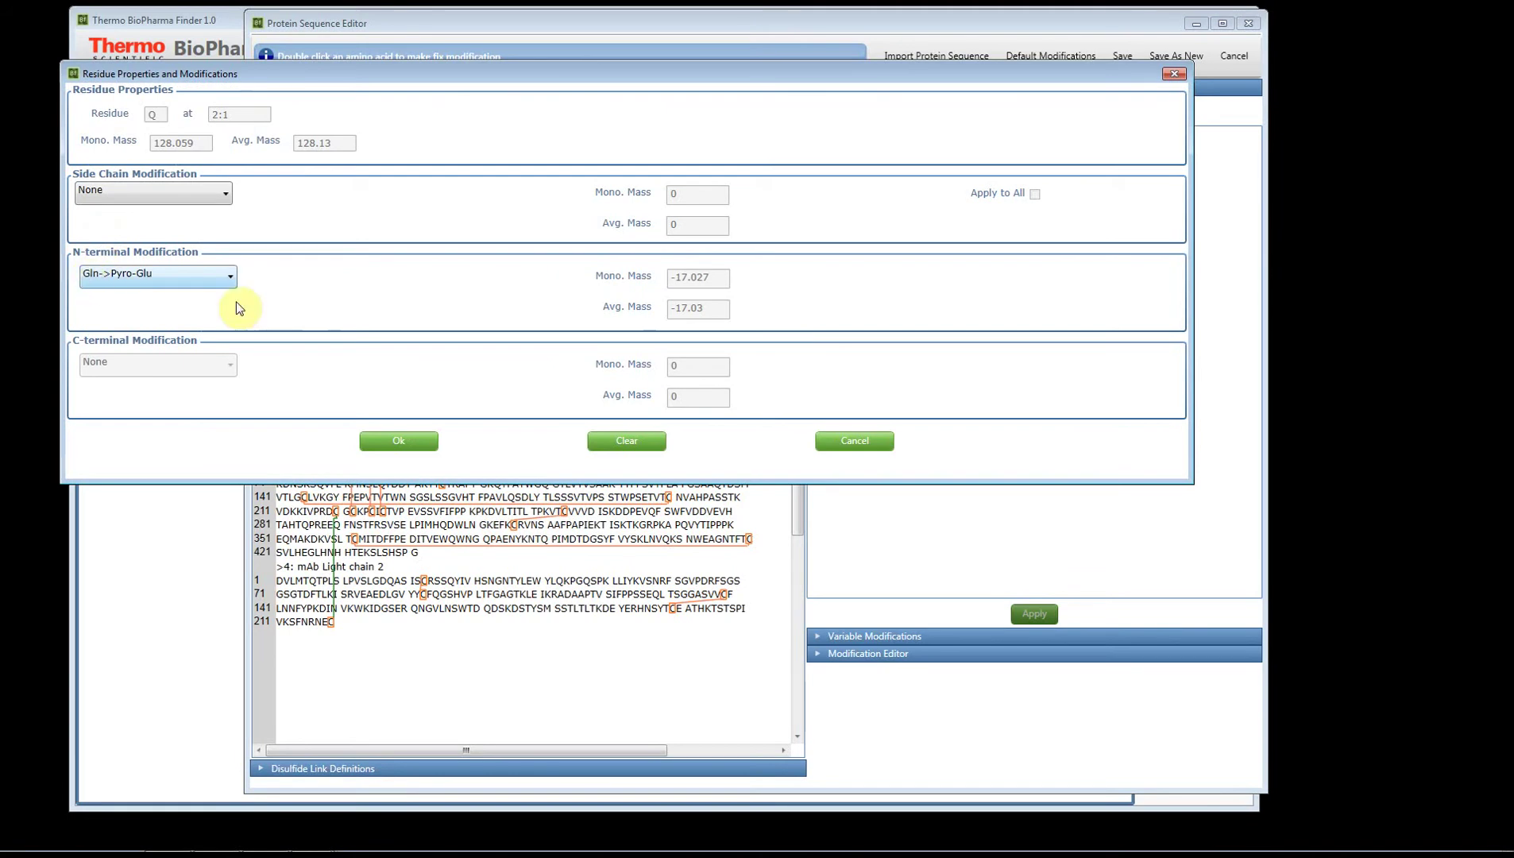
pyautogui.click(399, 442)
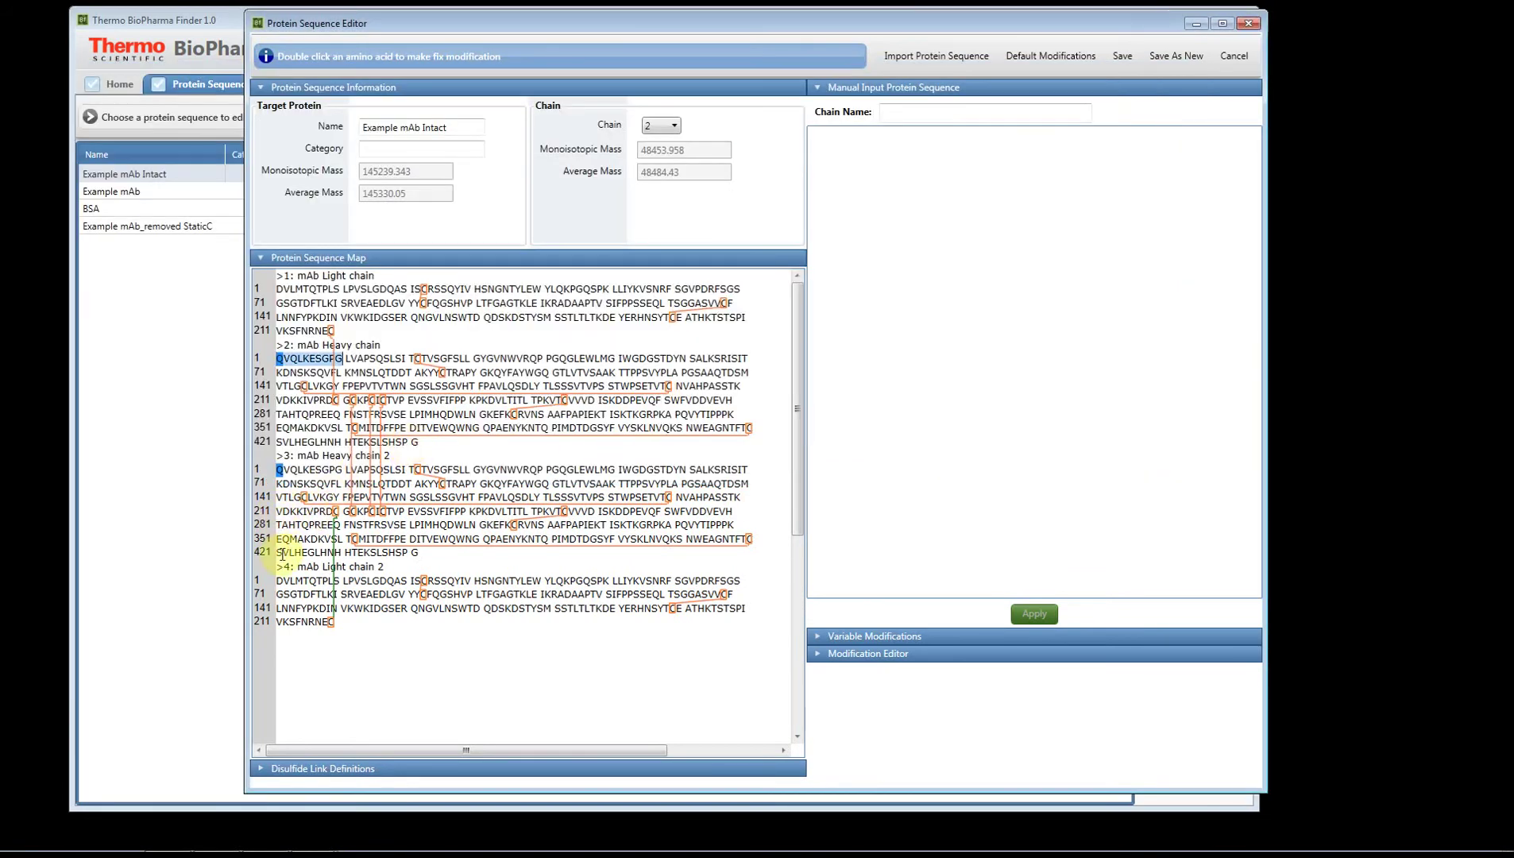
pyautogui.click(280, 469)
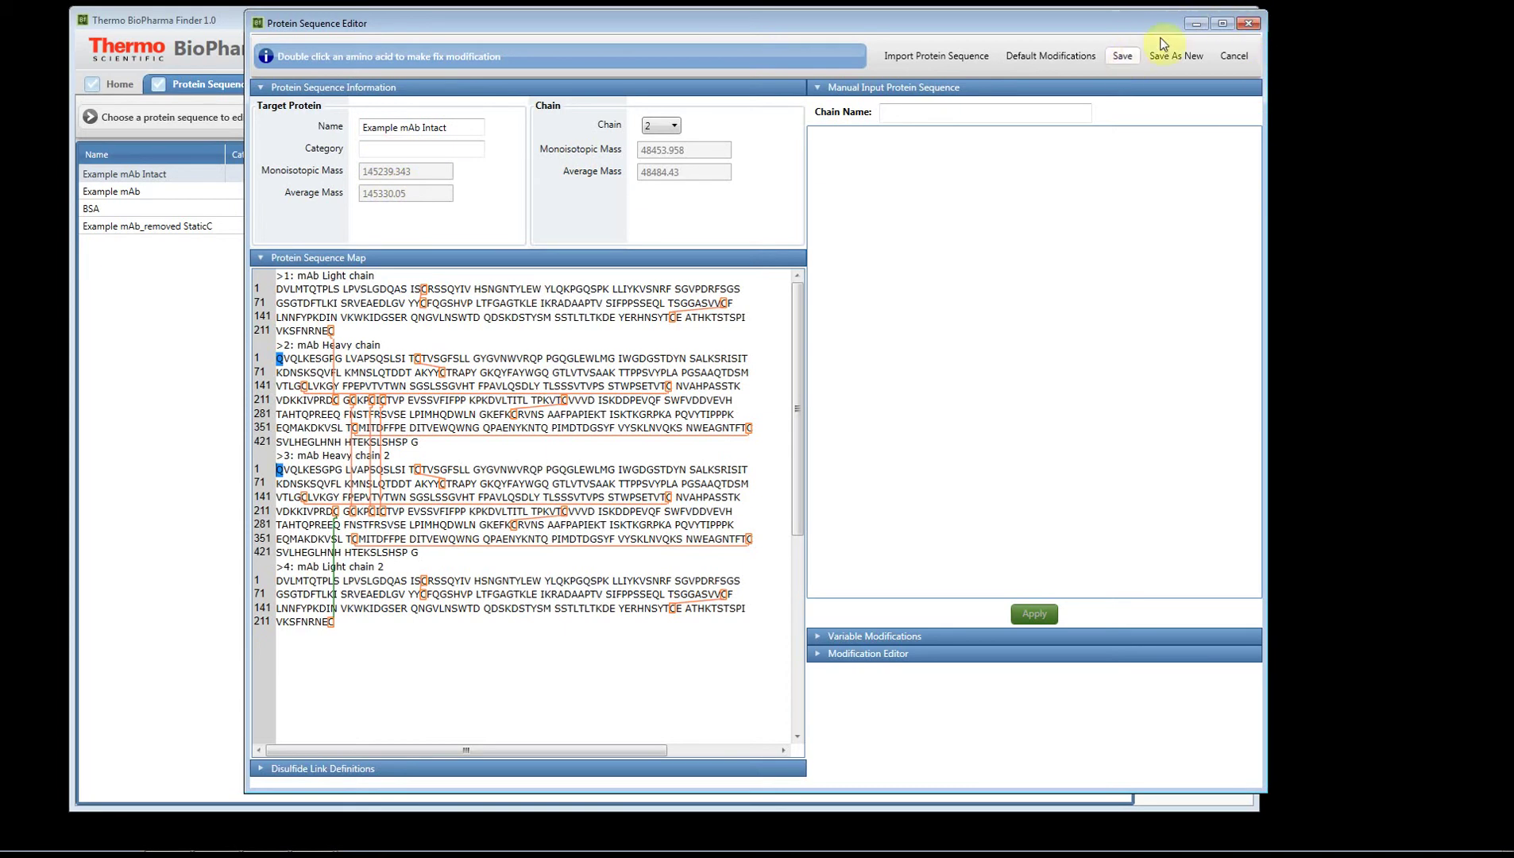
# Close the protein sequence editor without saving any changes to the sequence.
pyautogui.click(1251, 25)
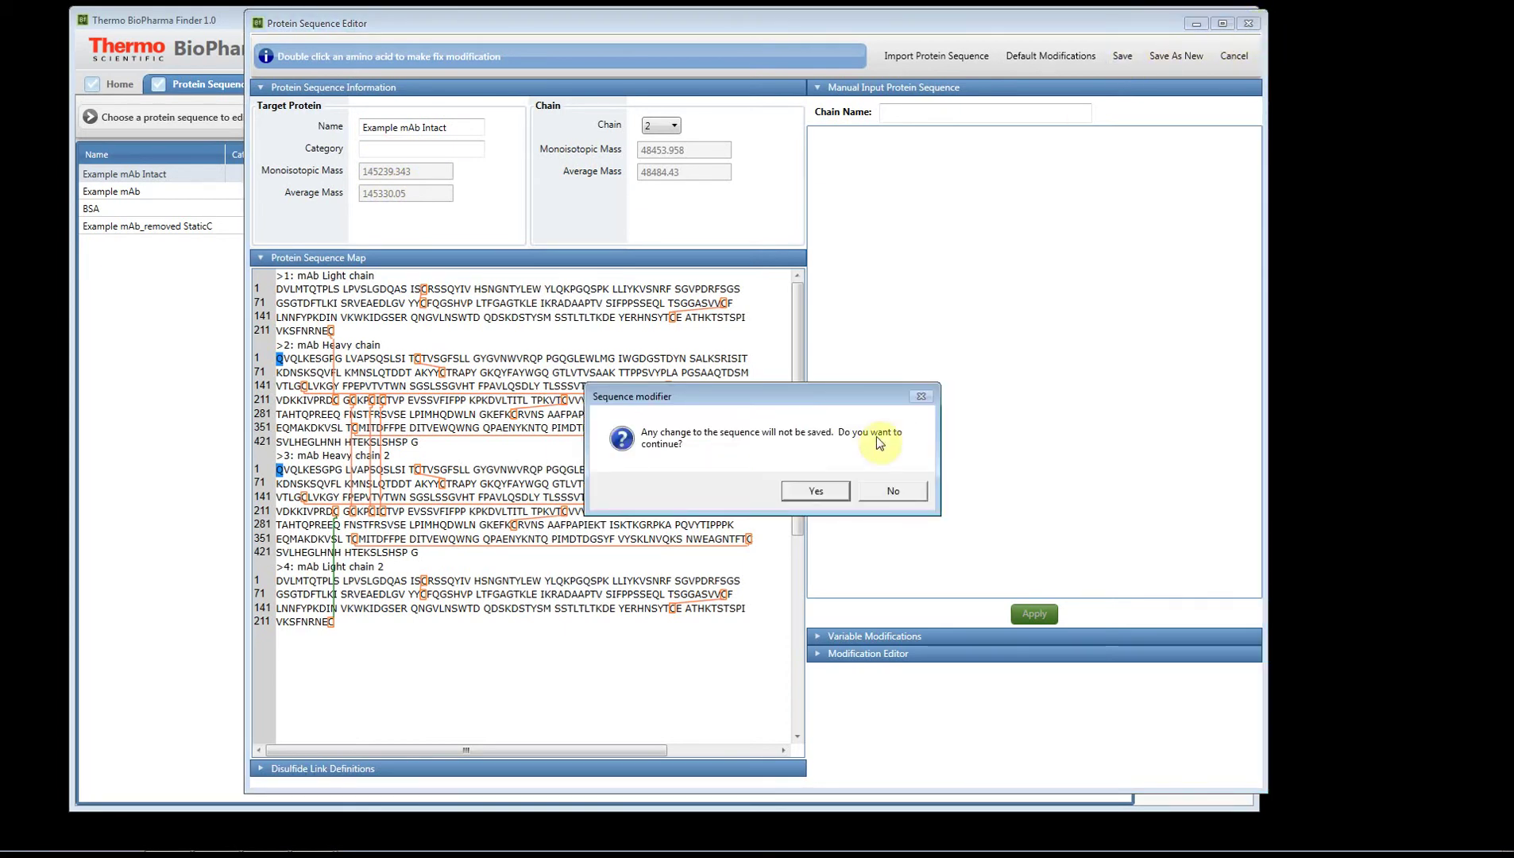
pyautogui.click(811, 491)
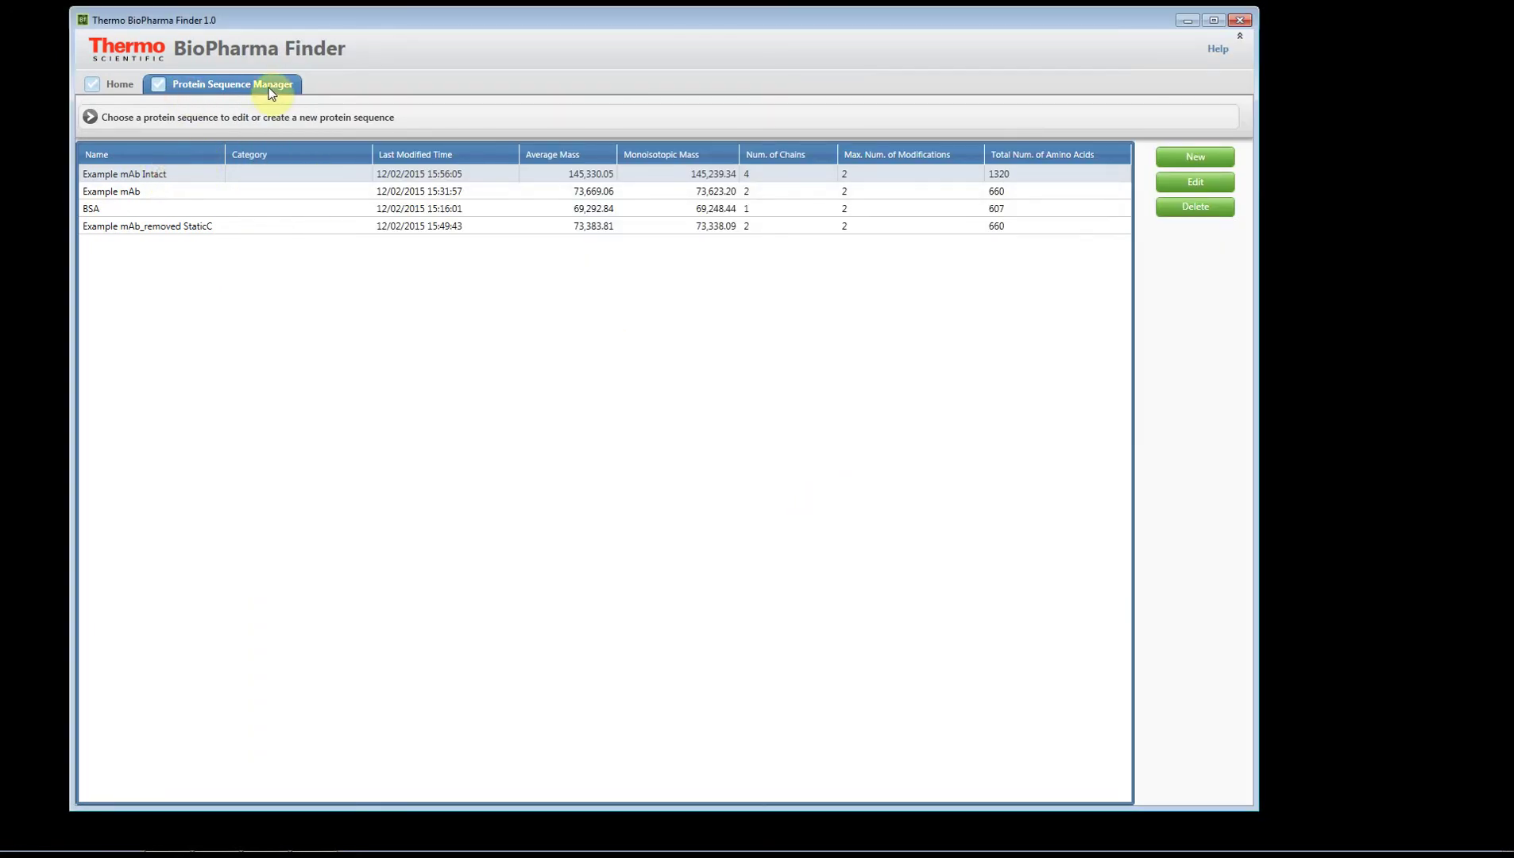
# Return to the home page, open Intact Protein Analysis, and choose the Manual ReSpect (Isotopically Unresolved) experiment type.
pyautogui.click(109, 84)
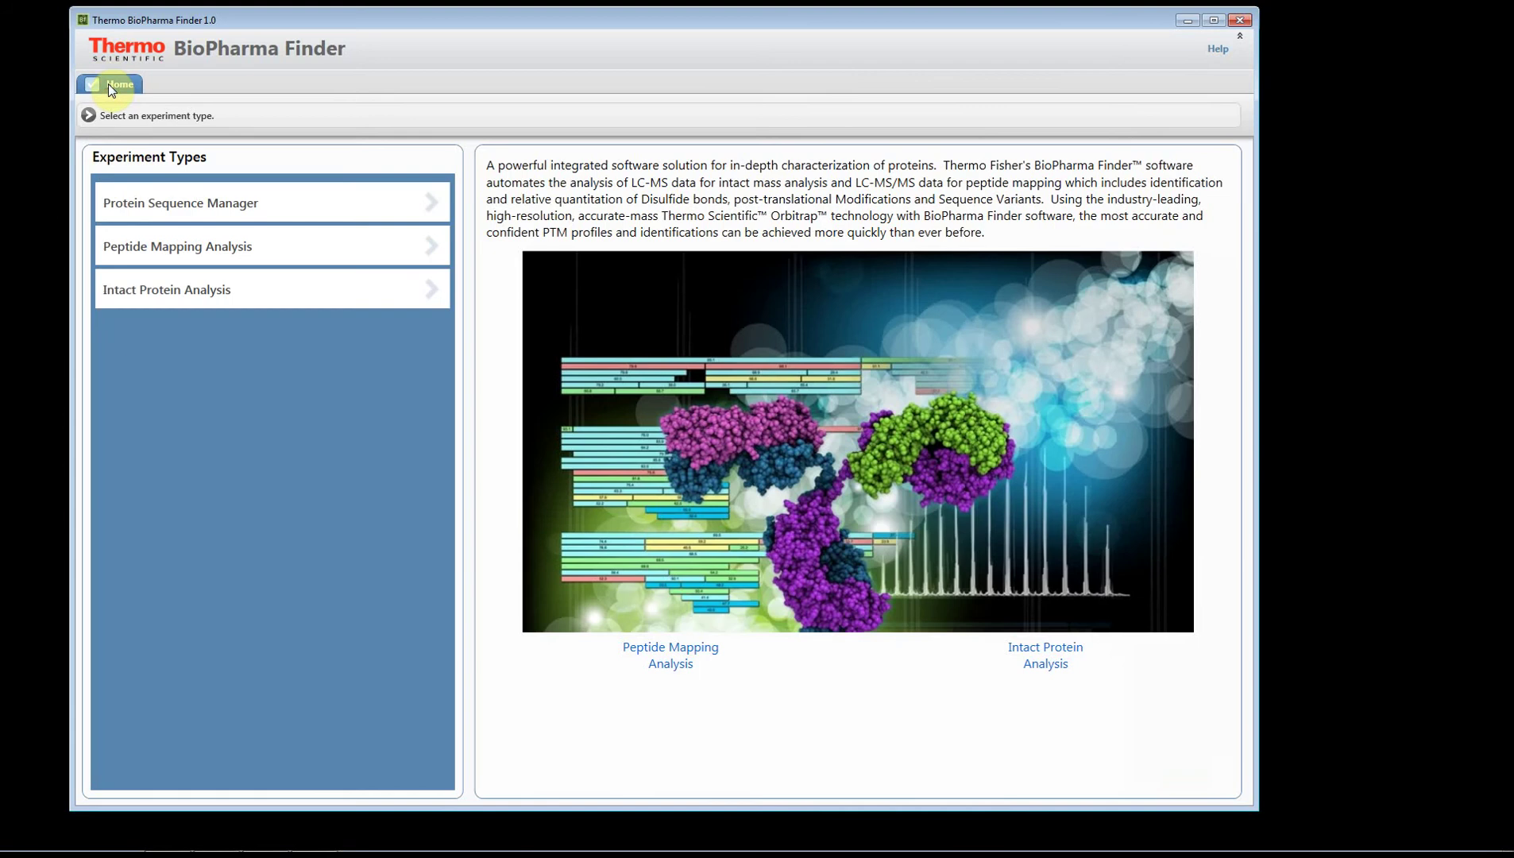
pyautogui.click(134, 289)
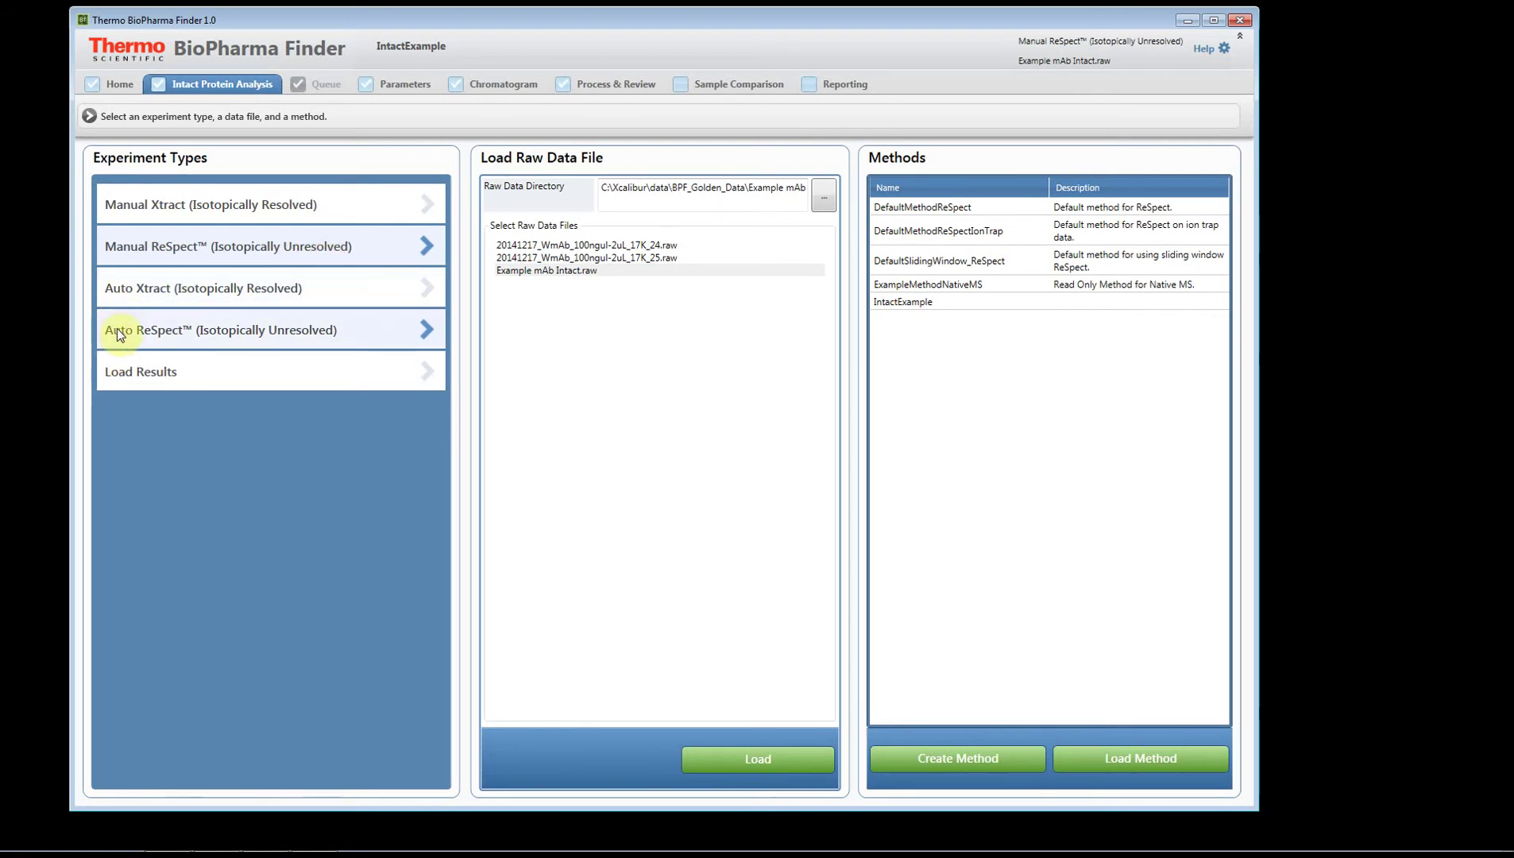
pyautogui.click(109, 247)
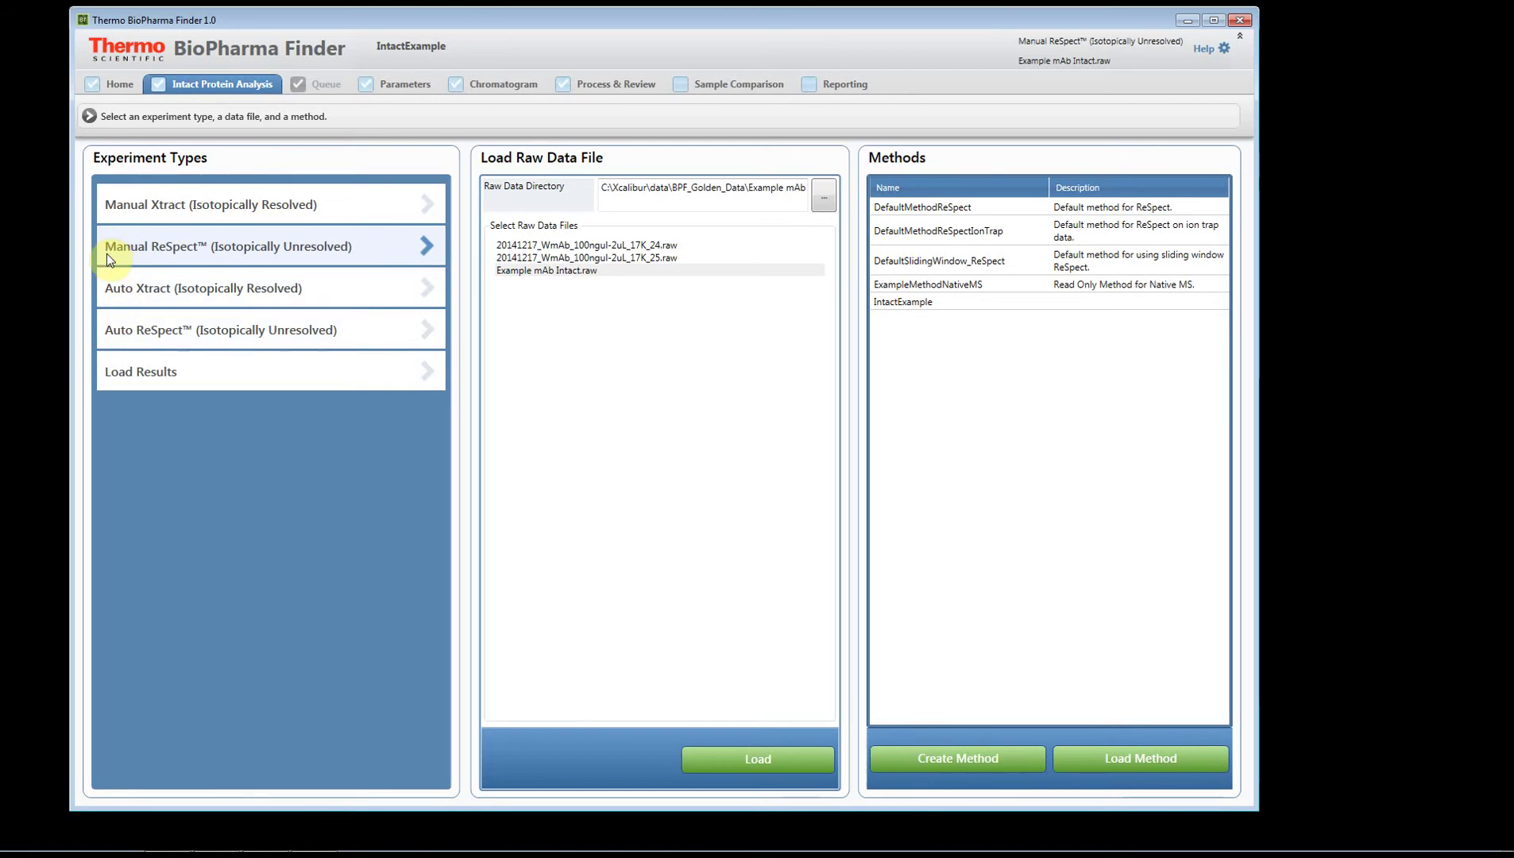
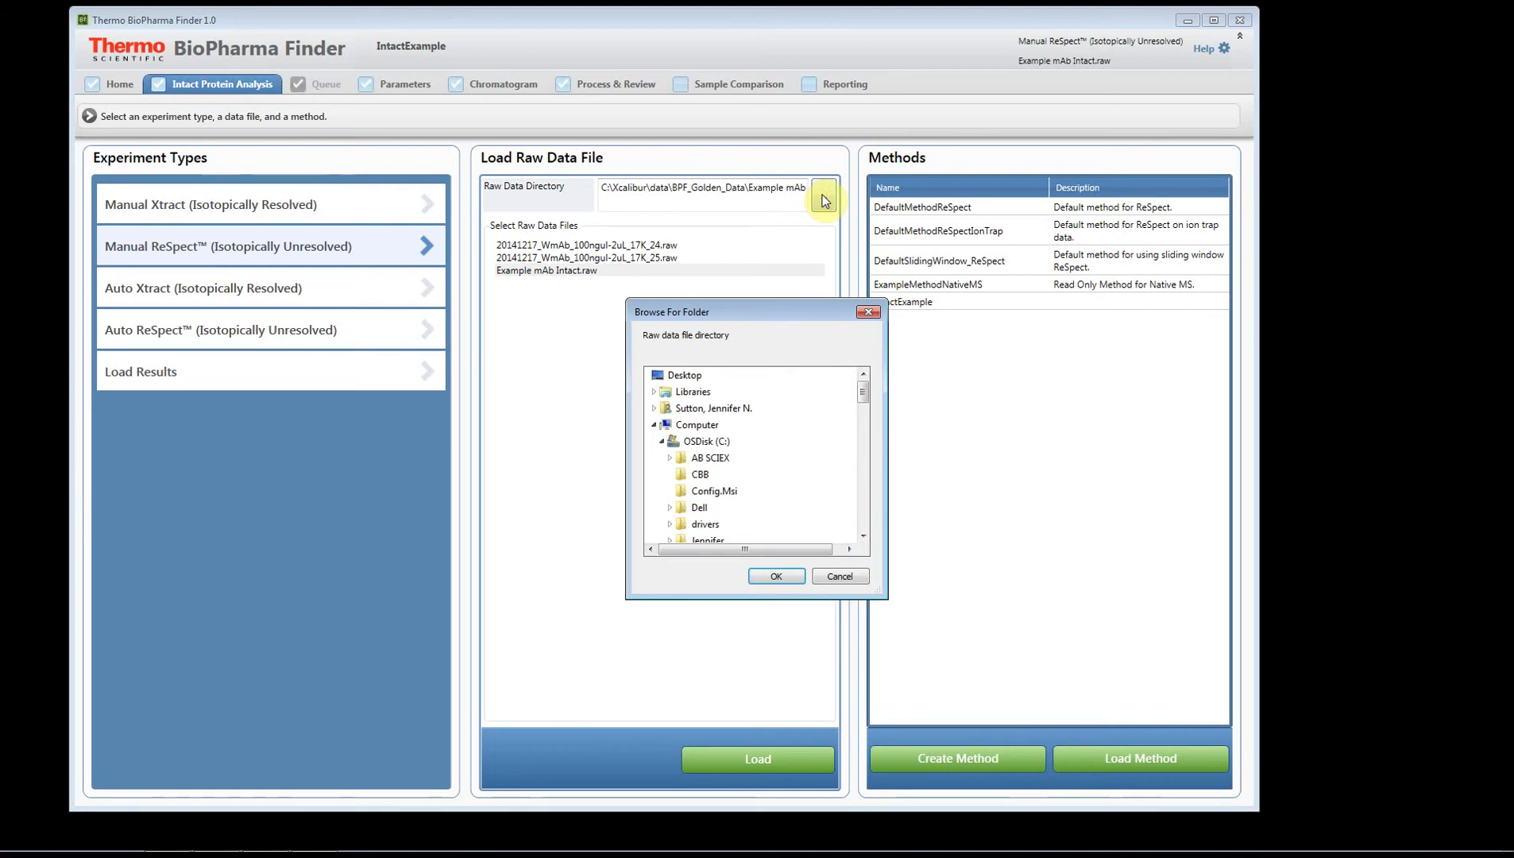
# Set the raw data directory to the Example mAb Intact folder in BPF_Golden_Data.
pyautogui.scroll(-8, 807, 421)
pyautogui.scroll(-3, 804, 427)
pyautogui.click(725, 492)
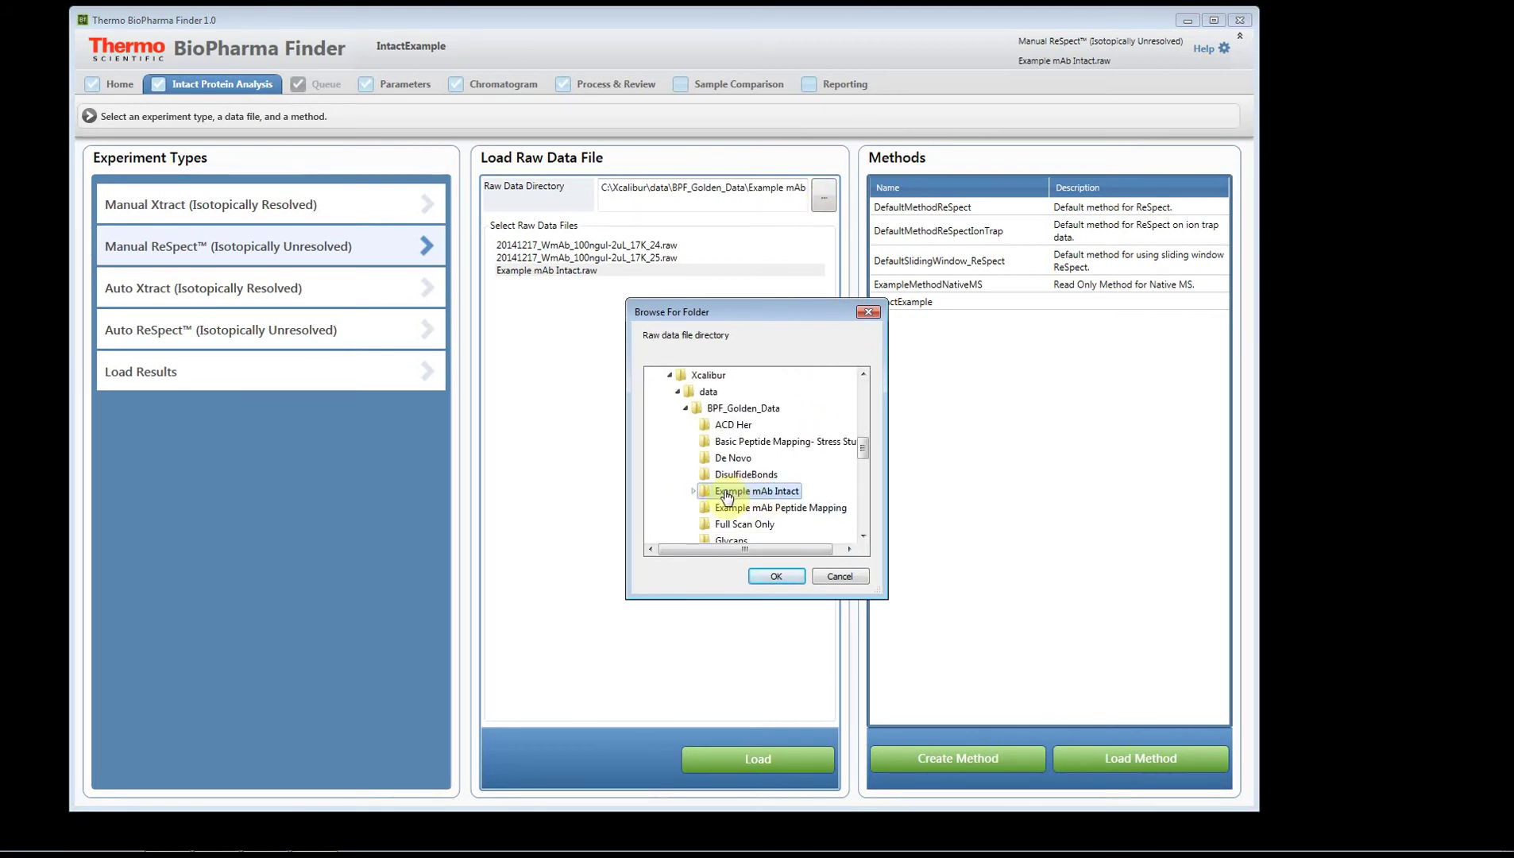
pyautogui.click(775, 577)
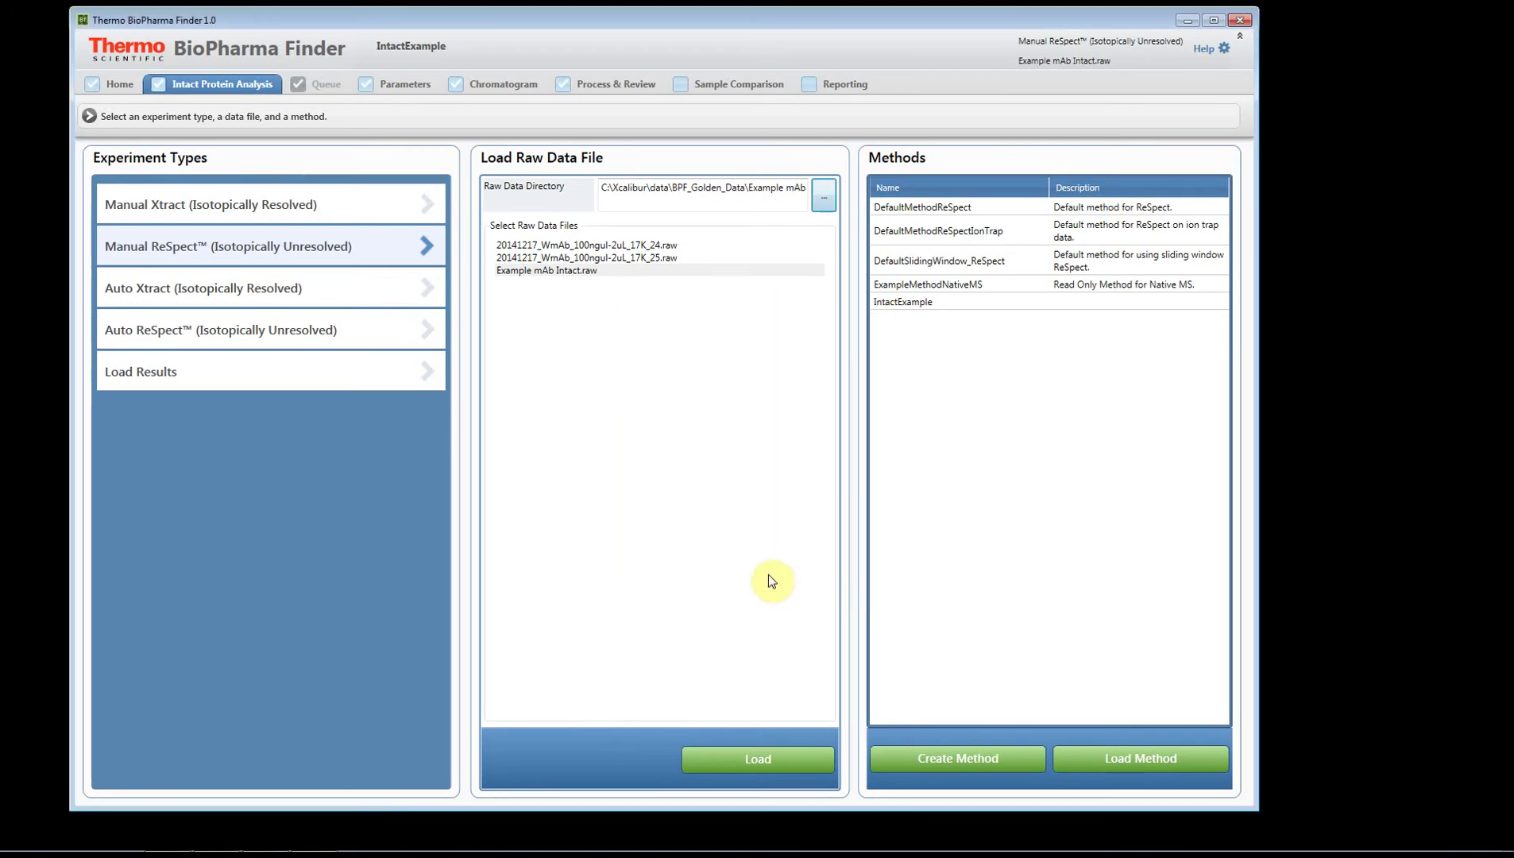
# Change the raw data directory to the DisulfideBonds folder.
pyautogui.click(819, 201)
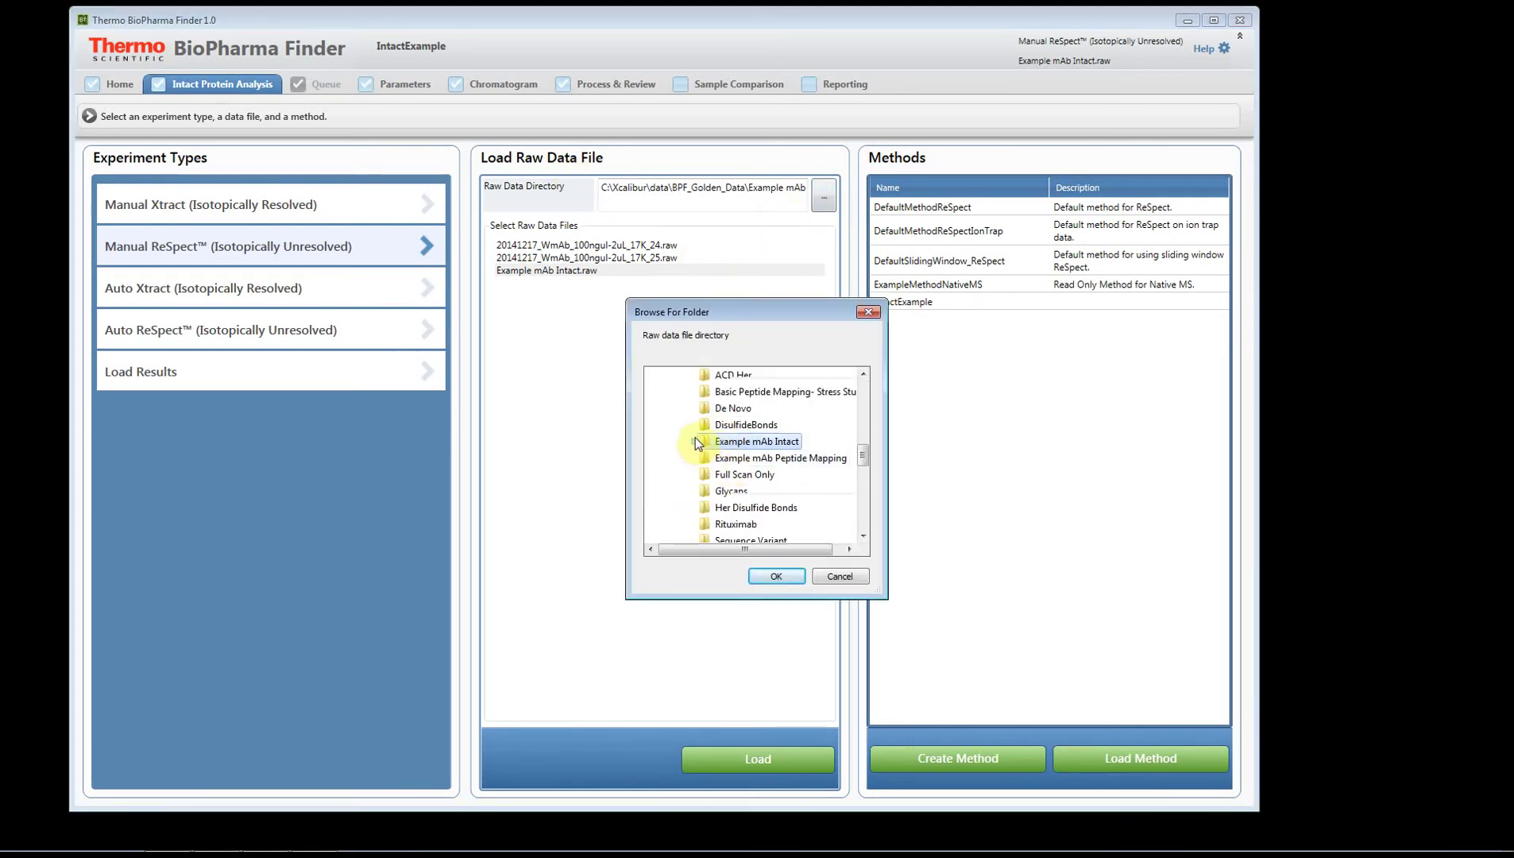
pyautogui.click(703, 425)
pyautogui.click(776, 577)
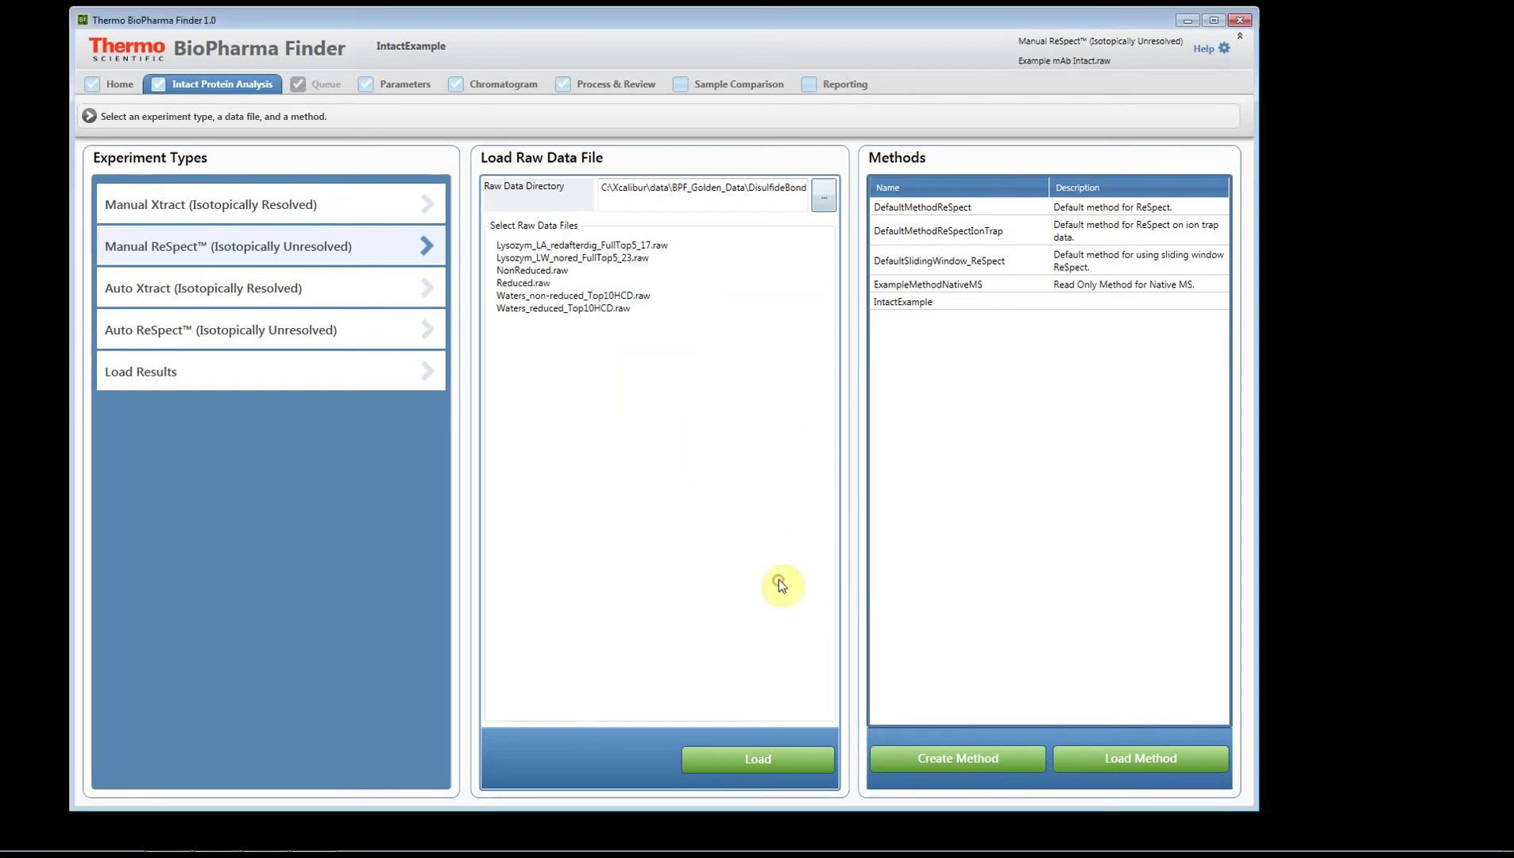
# Set the raw data directory back to the Example mAb Intact folder in BPF_Golden_Data.
pyautogui.click(823, 197)
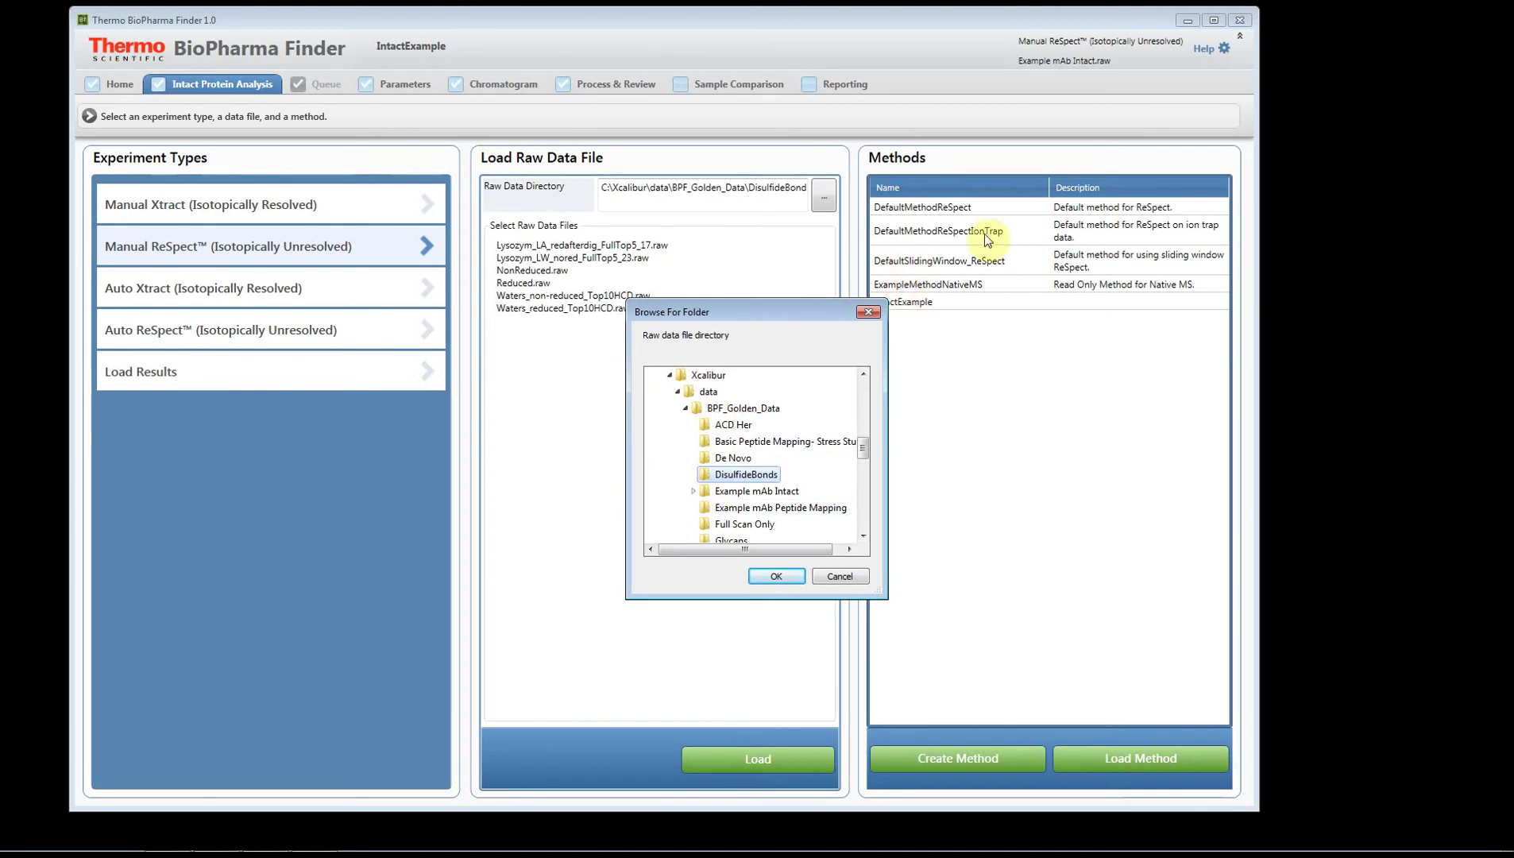
pyautogui.scroll(-2, 723, 491)
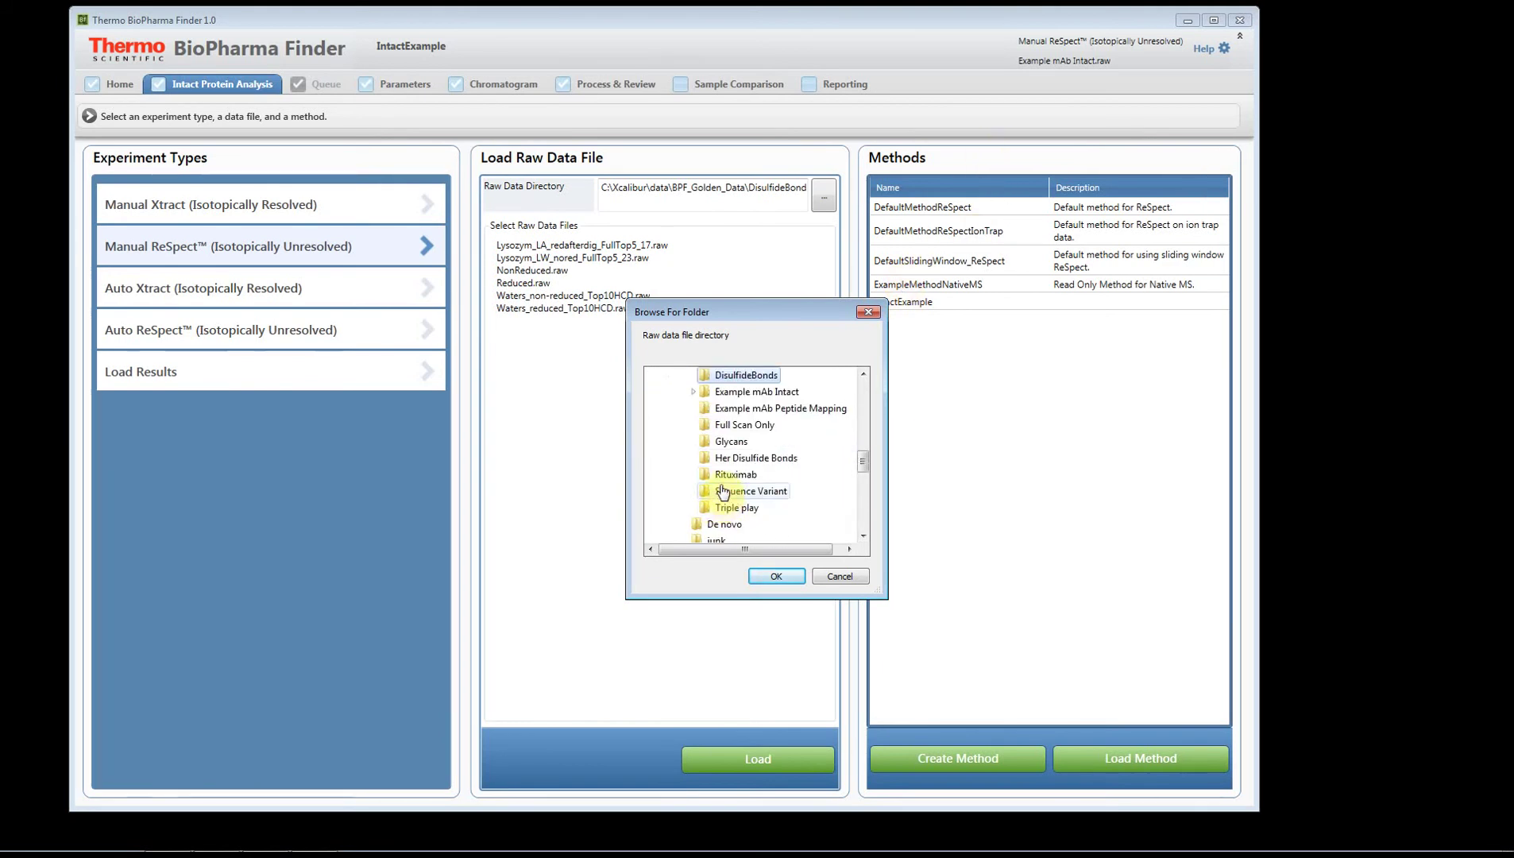
pyautogui.click(706, 392)
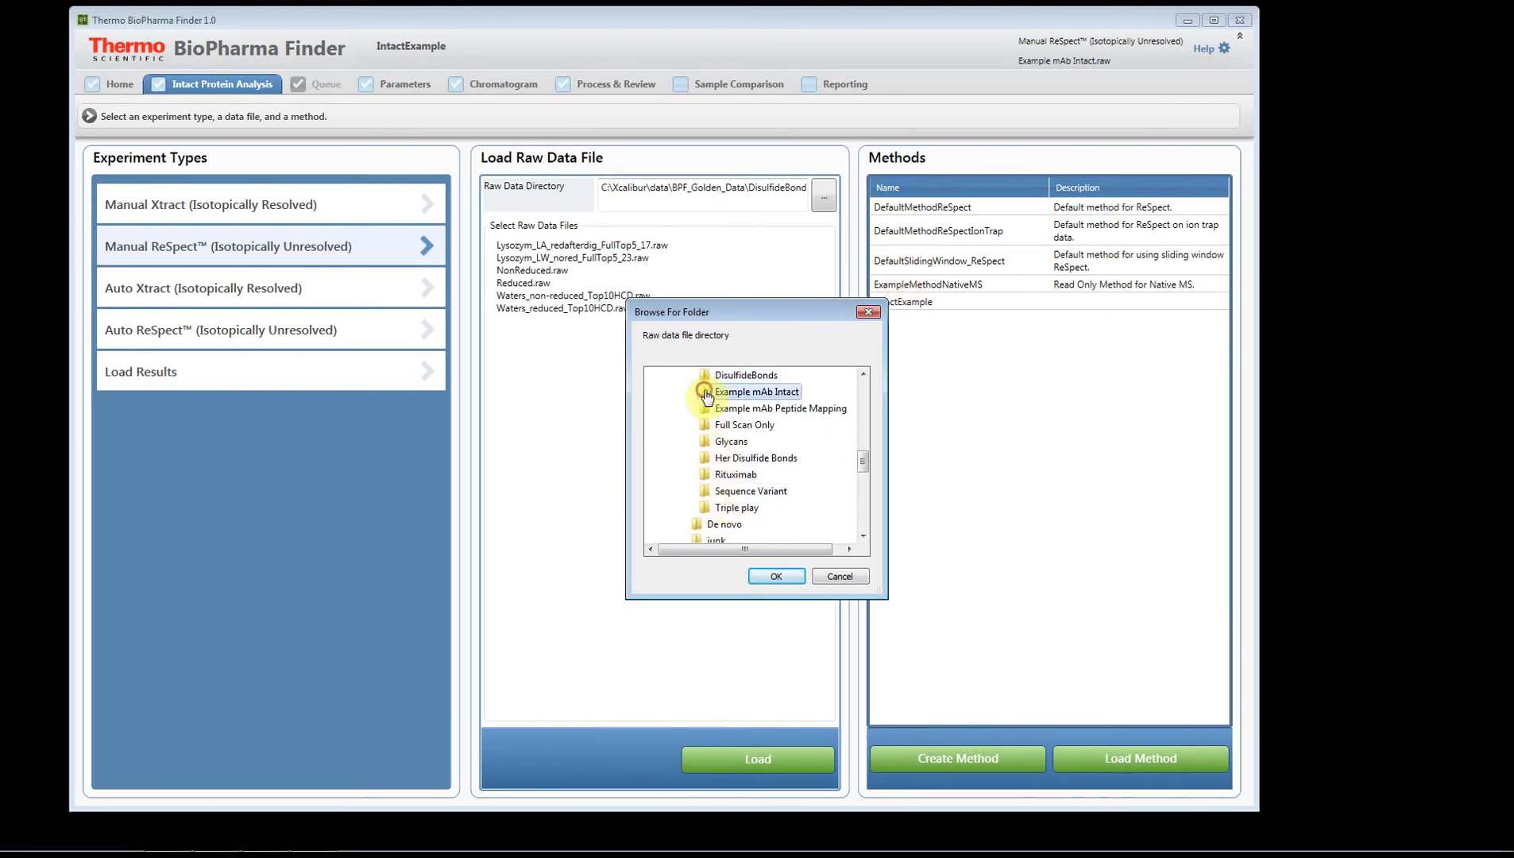
pyautogui.click(786, 575)
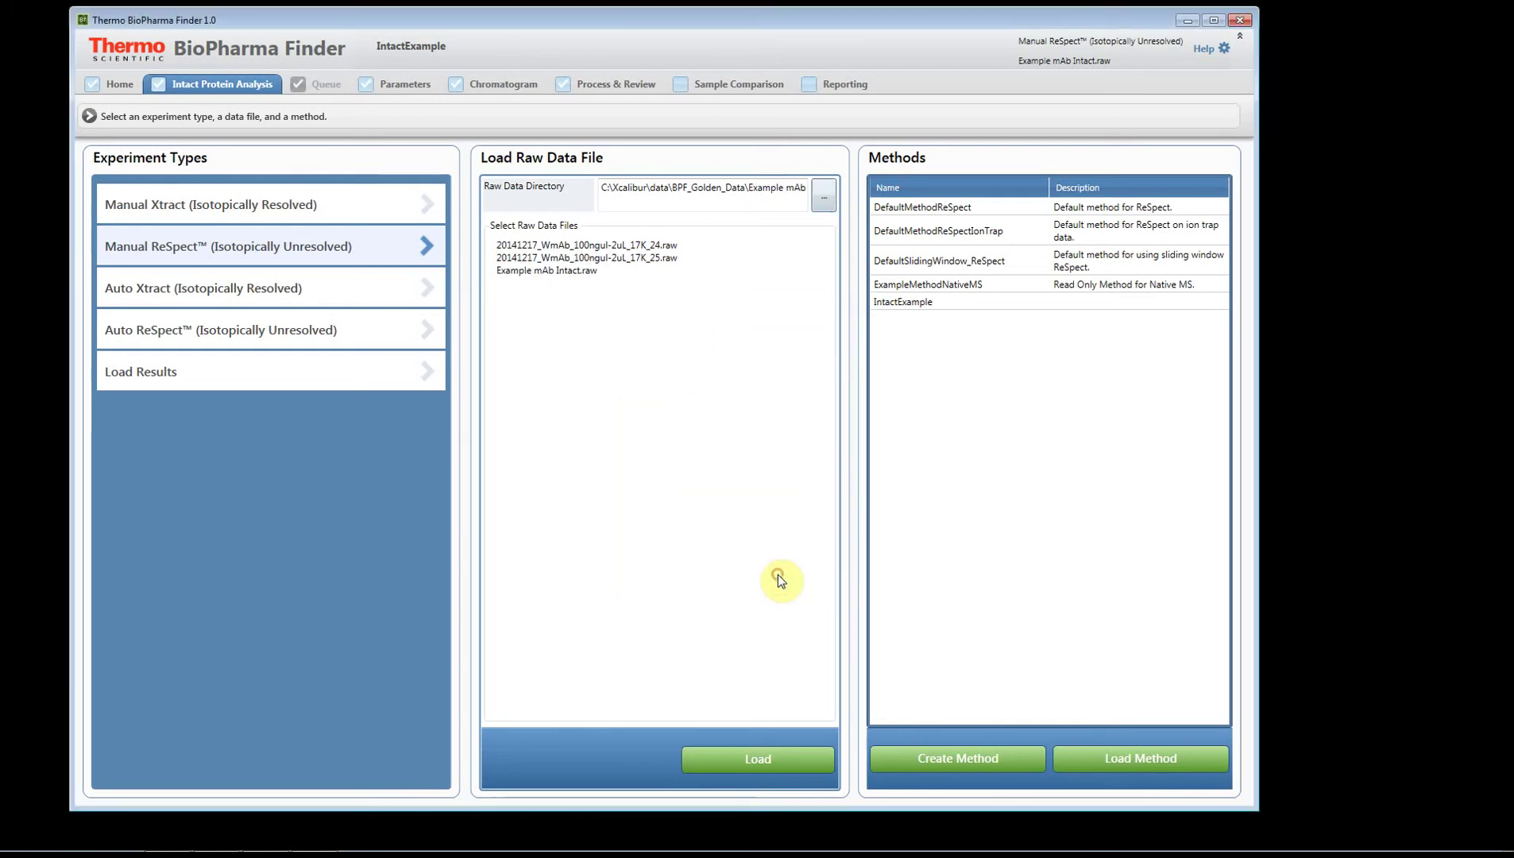
# Load the Example mAb Intact.raw data file, agreeing to discard unsaved data, and keep that file selected.
pyautogui.click(584, 270)
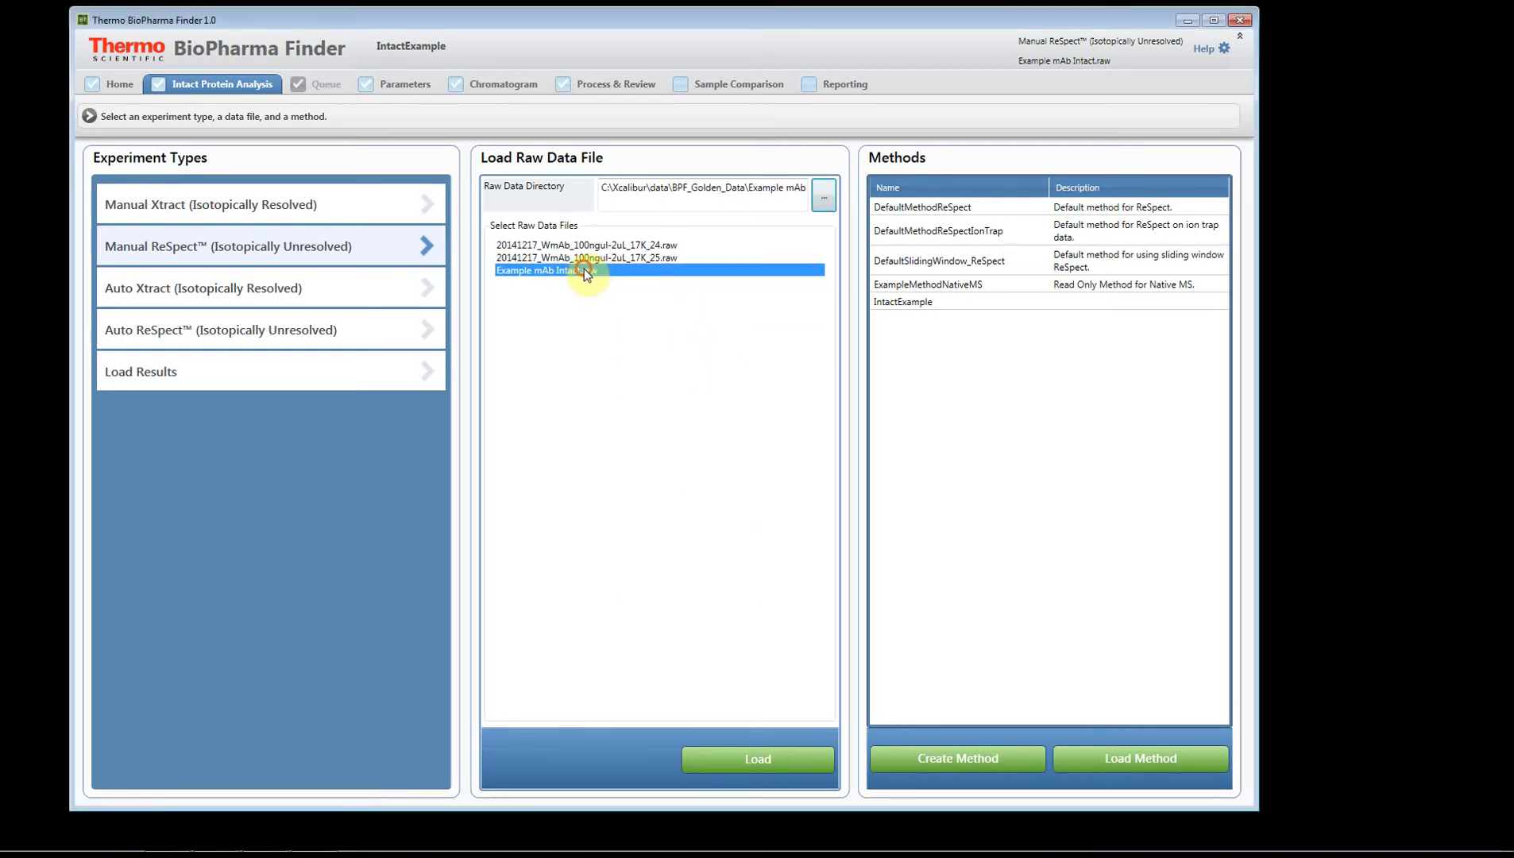
pyautogui.click(723, 763)
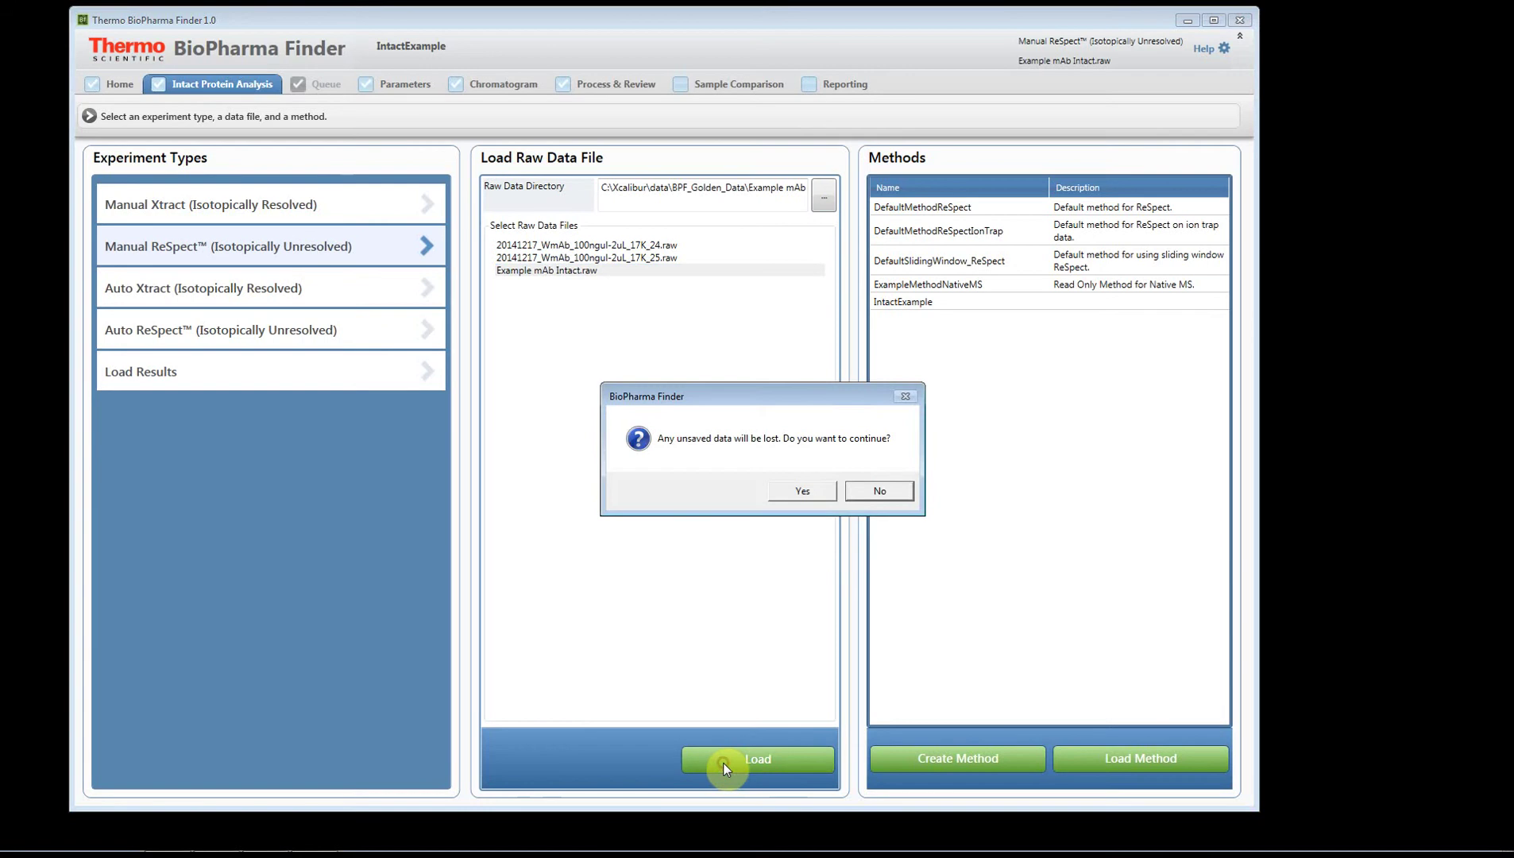
pyautogui.click(801, 492)
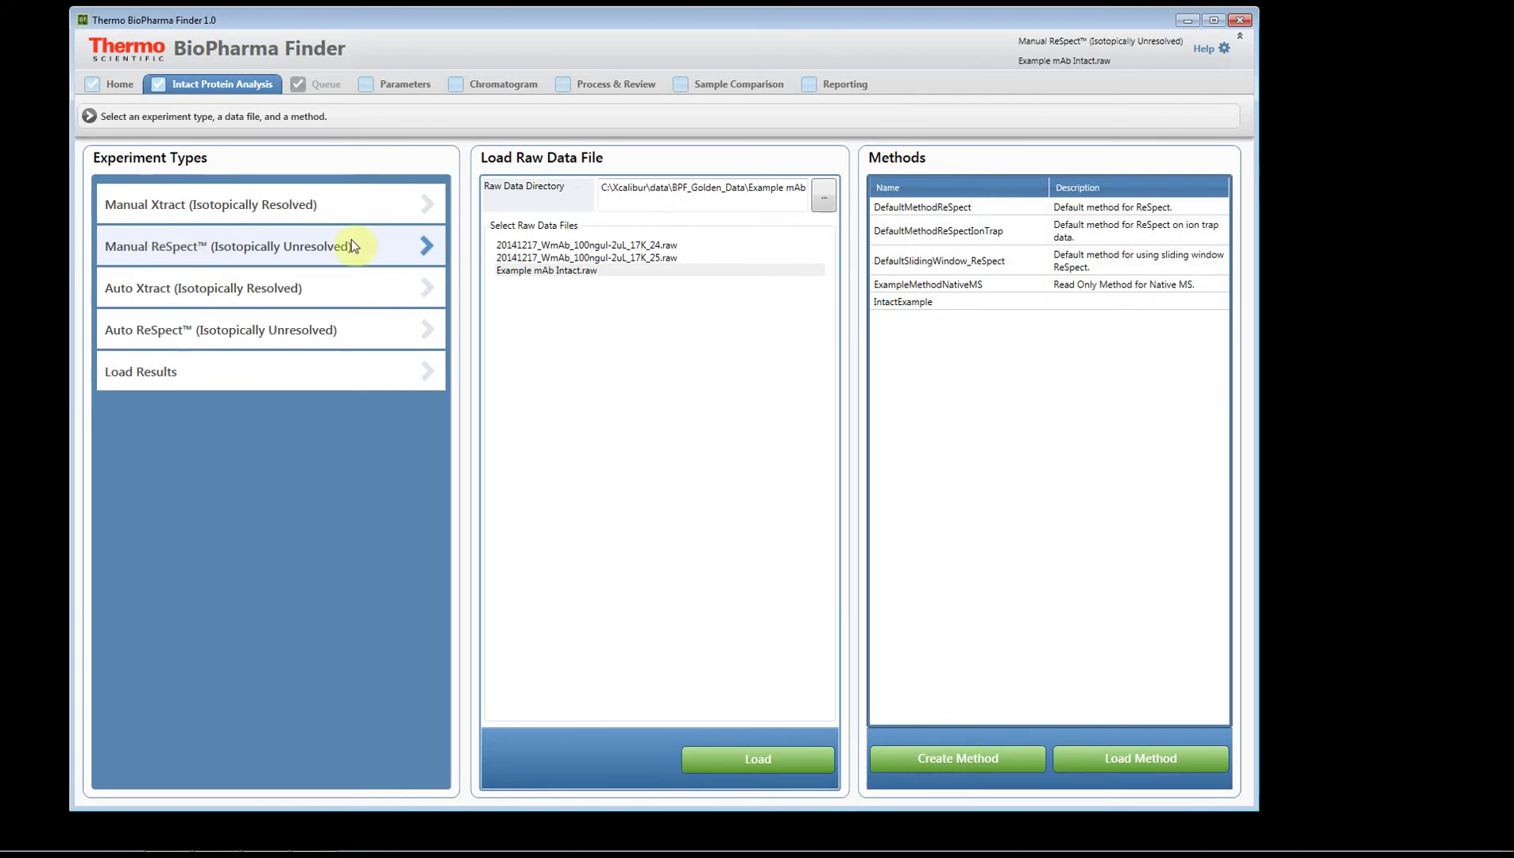
pyautogui.click(541, 271)
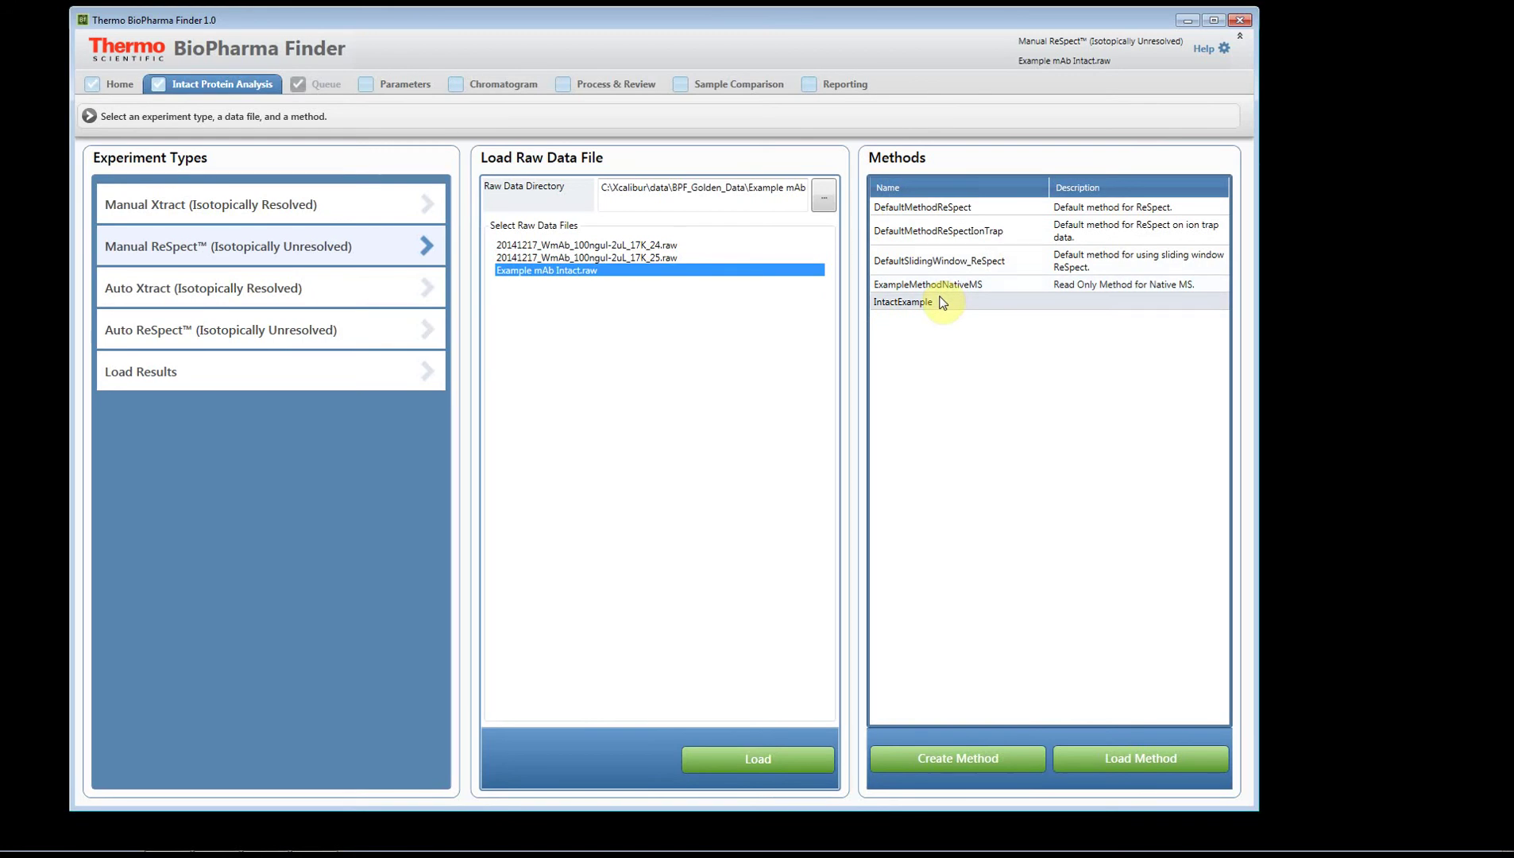
# Look through the available ReSpect methods and load DefaultMethodReSpect for the selected raw file.
pyautogui.click(899, 306)
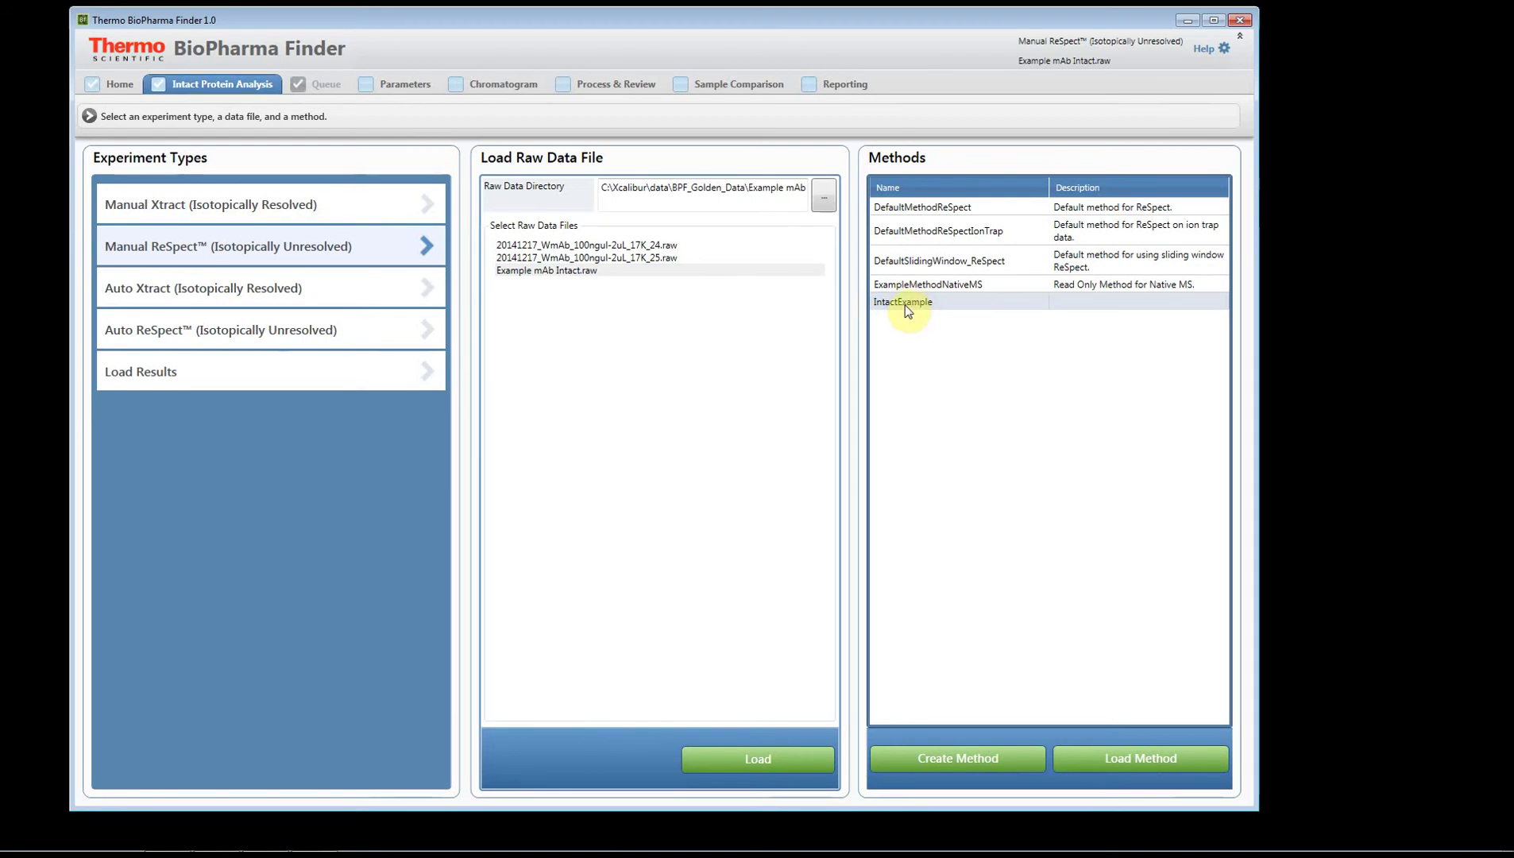
pyautogui.click(886, 208)
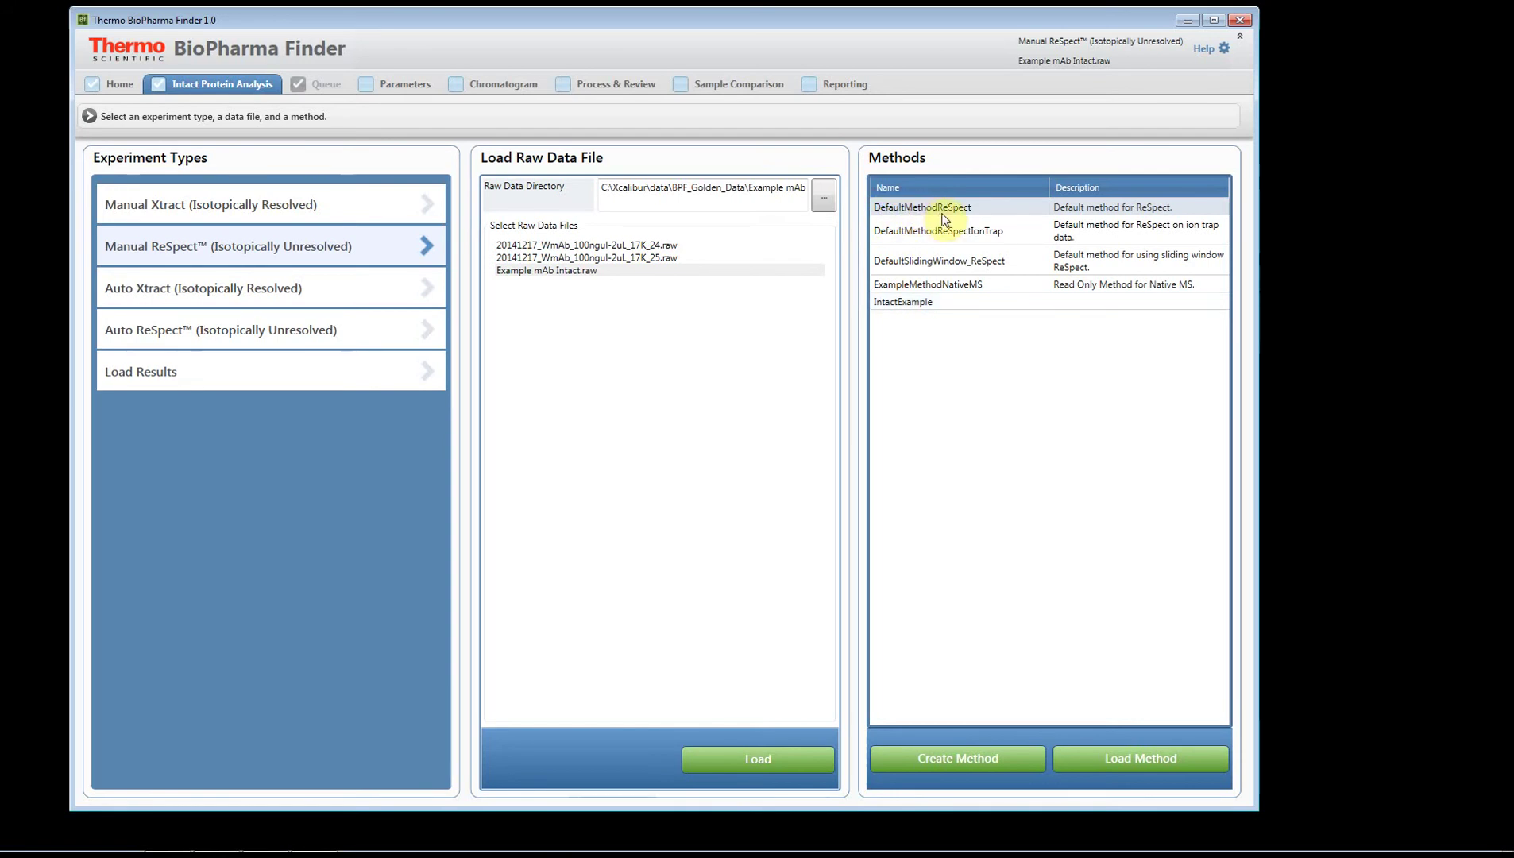
pyautogui.click(911, 235)
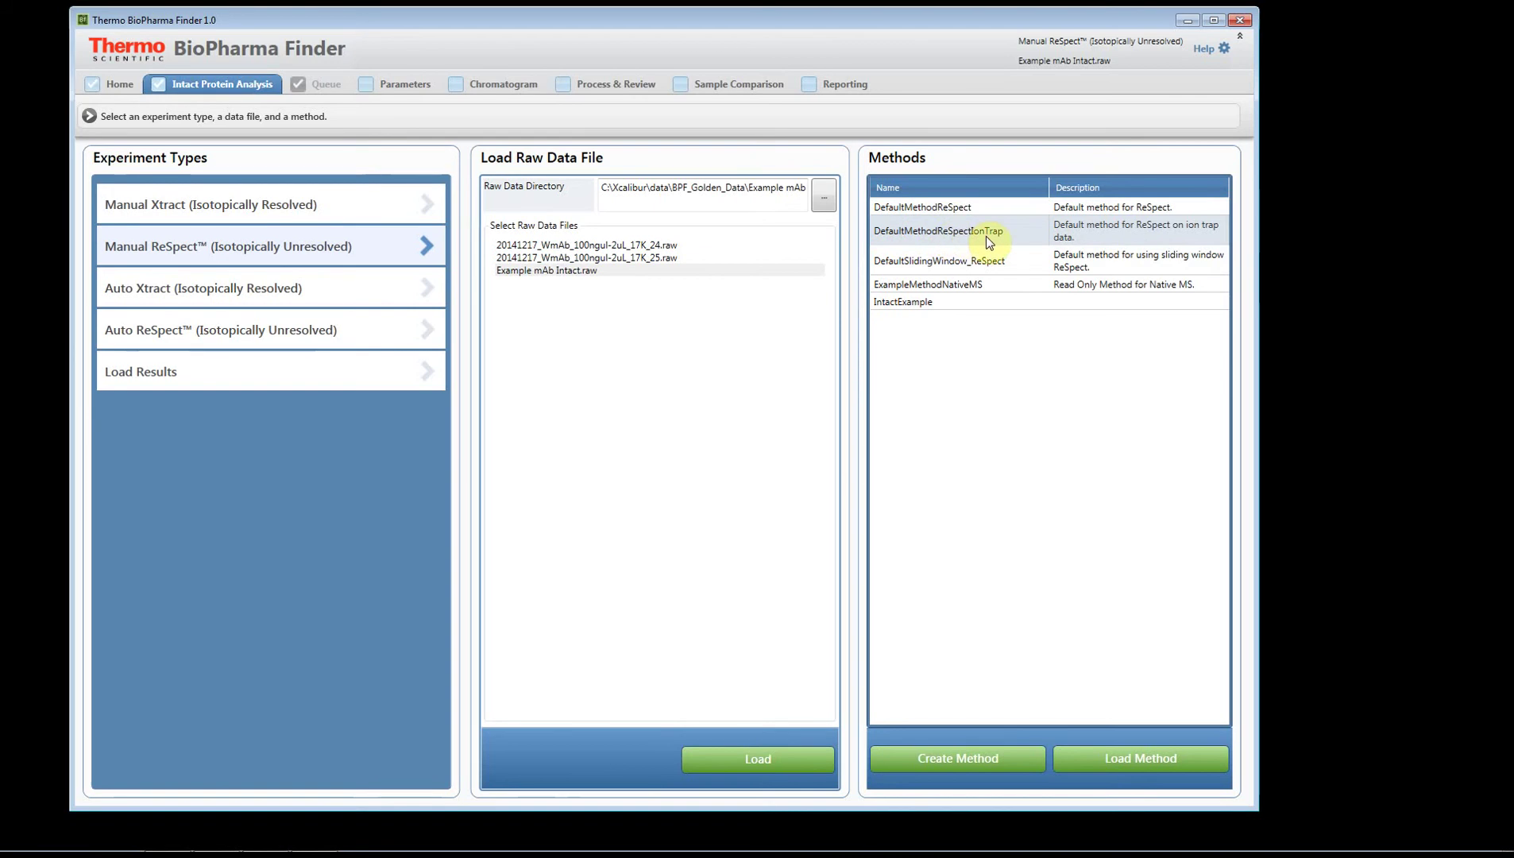
pyautogui.click(962, 268)
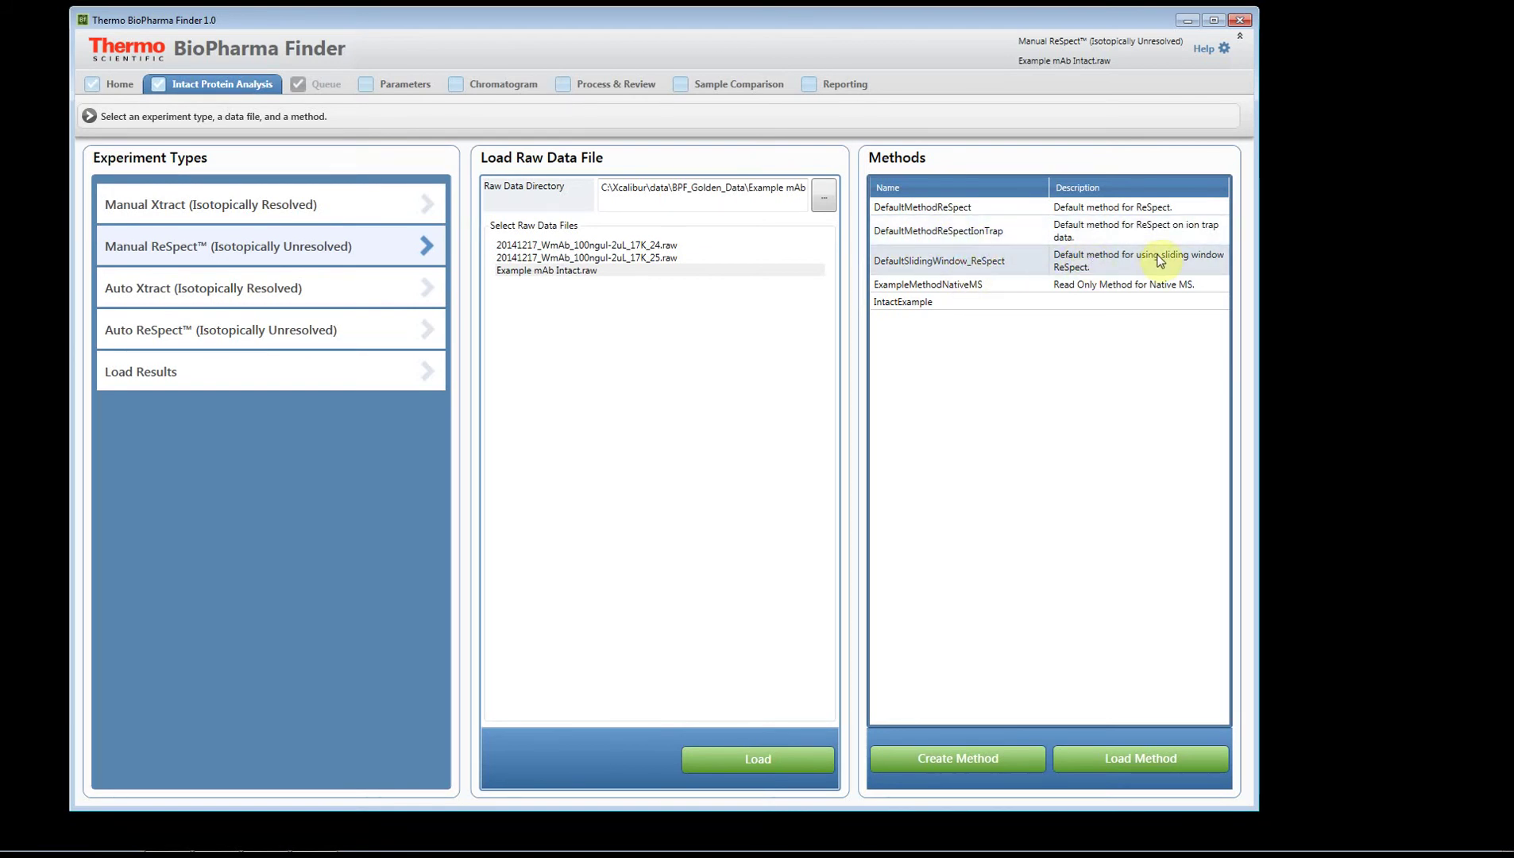
pyautogui.click(943, 286)
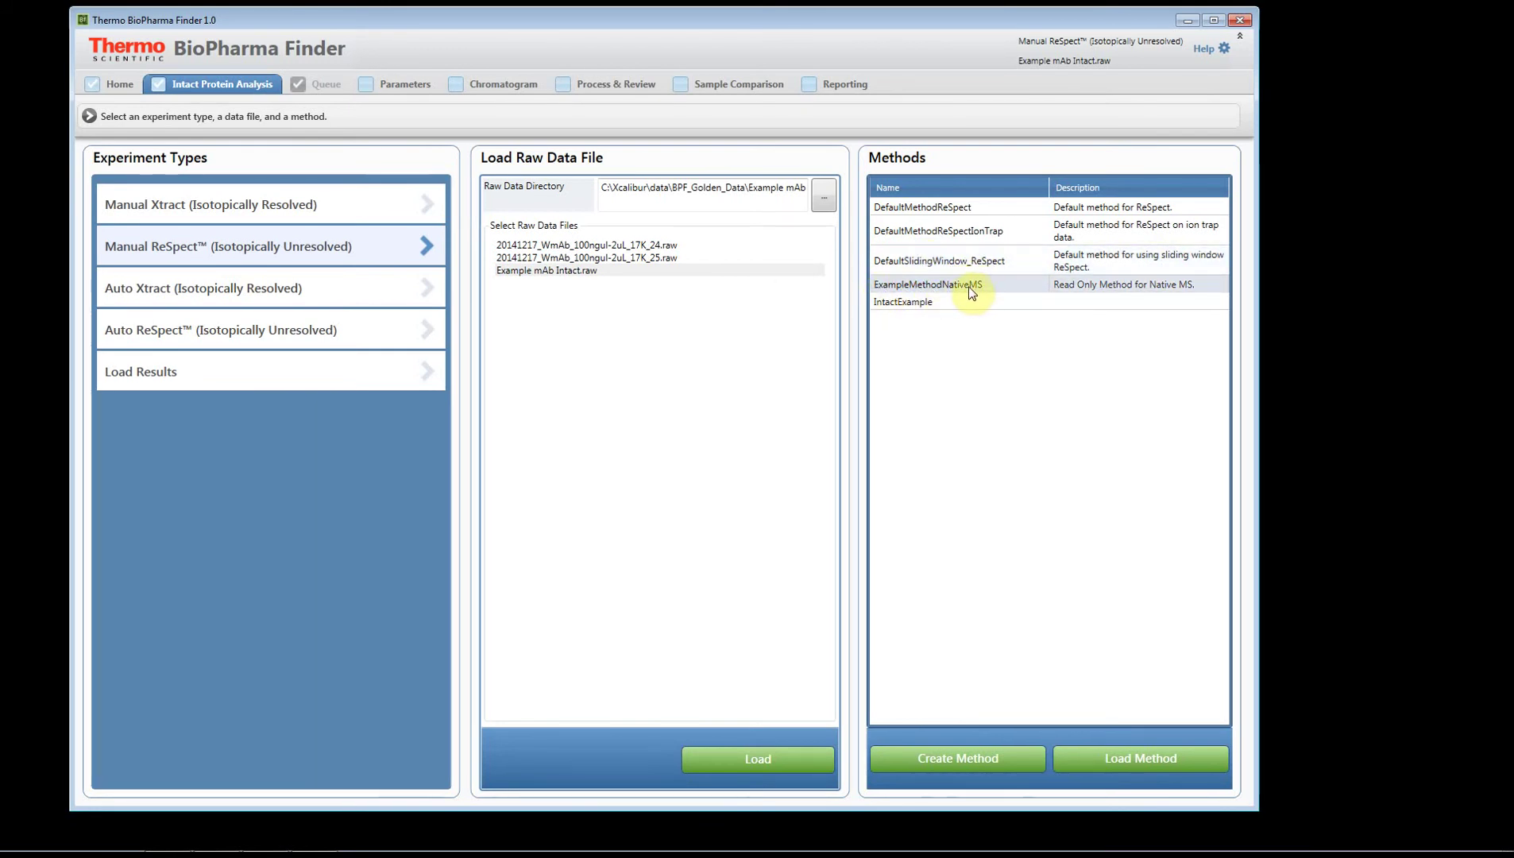
pyautogui.click(963, 208)
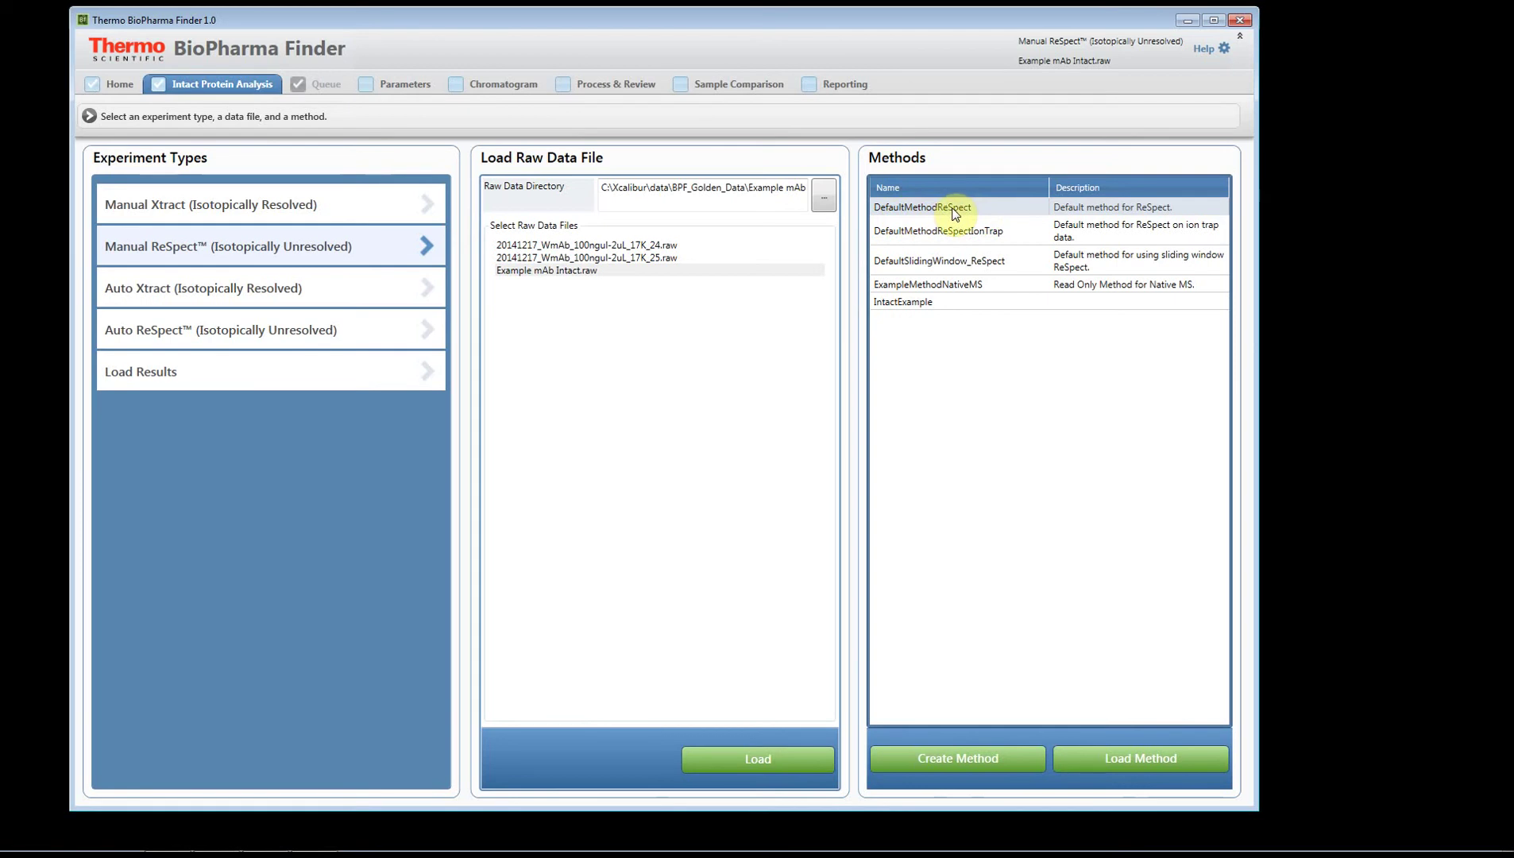
pyautogui.click(1108, 759)
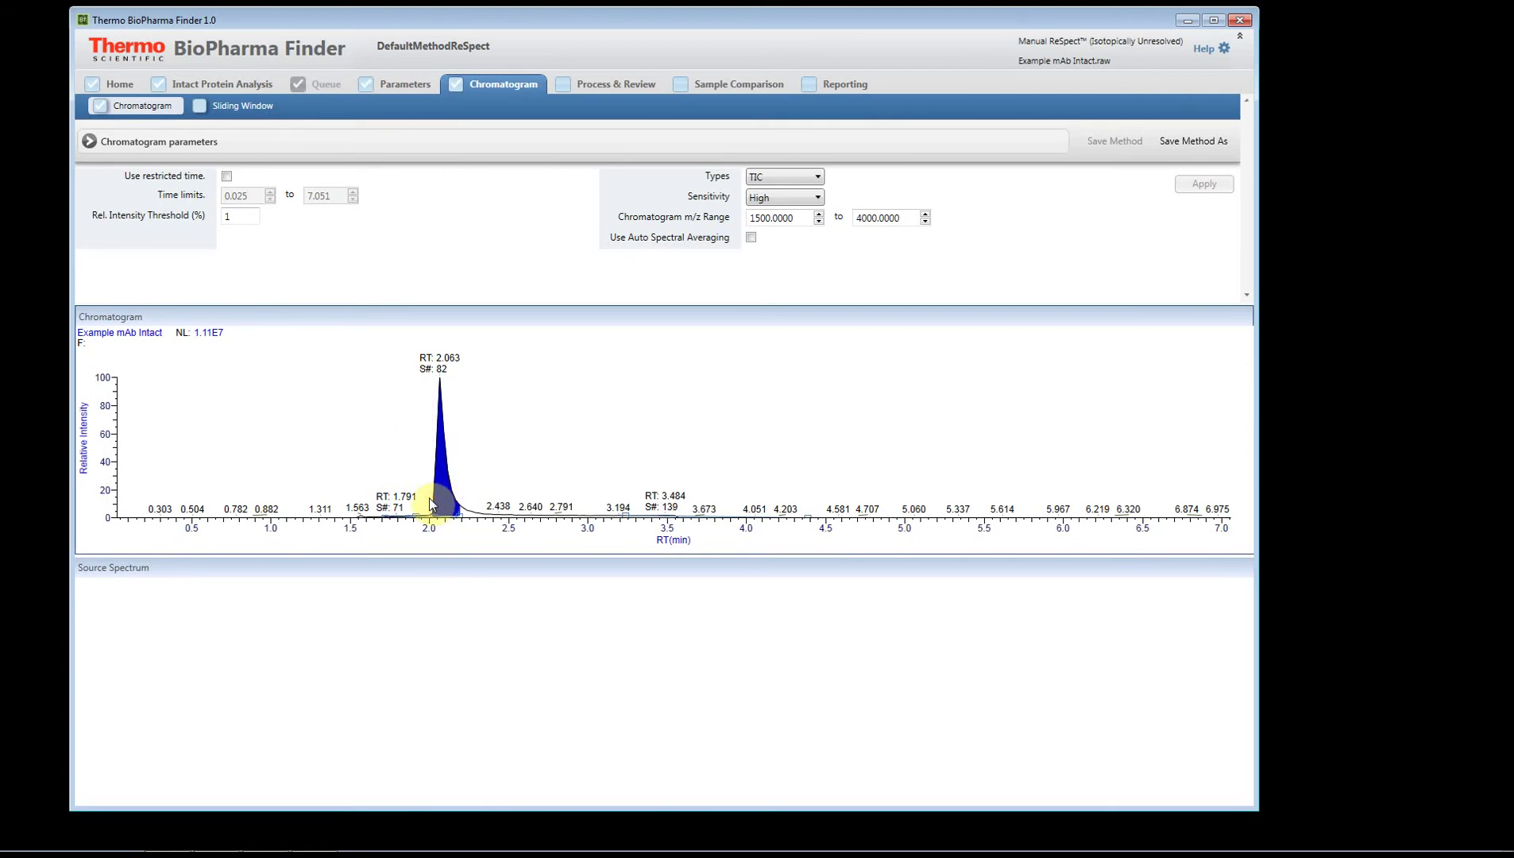
# Select the main chromatogram peak from about 1.99 to 2.19 min as the source spectrum and open Process & Review.
pyautogui.moveTo(438, 503); pyautogui.dragTo(458, 518)
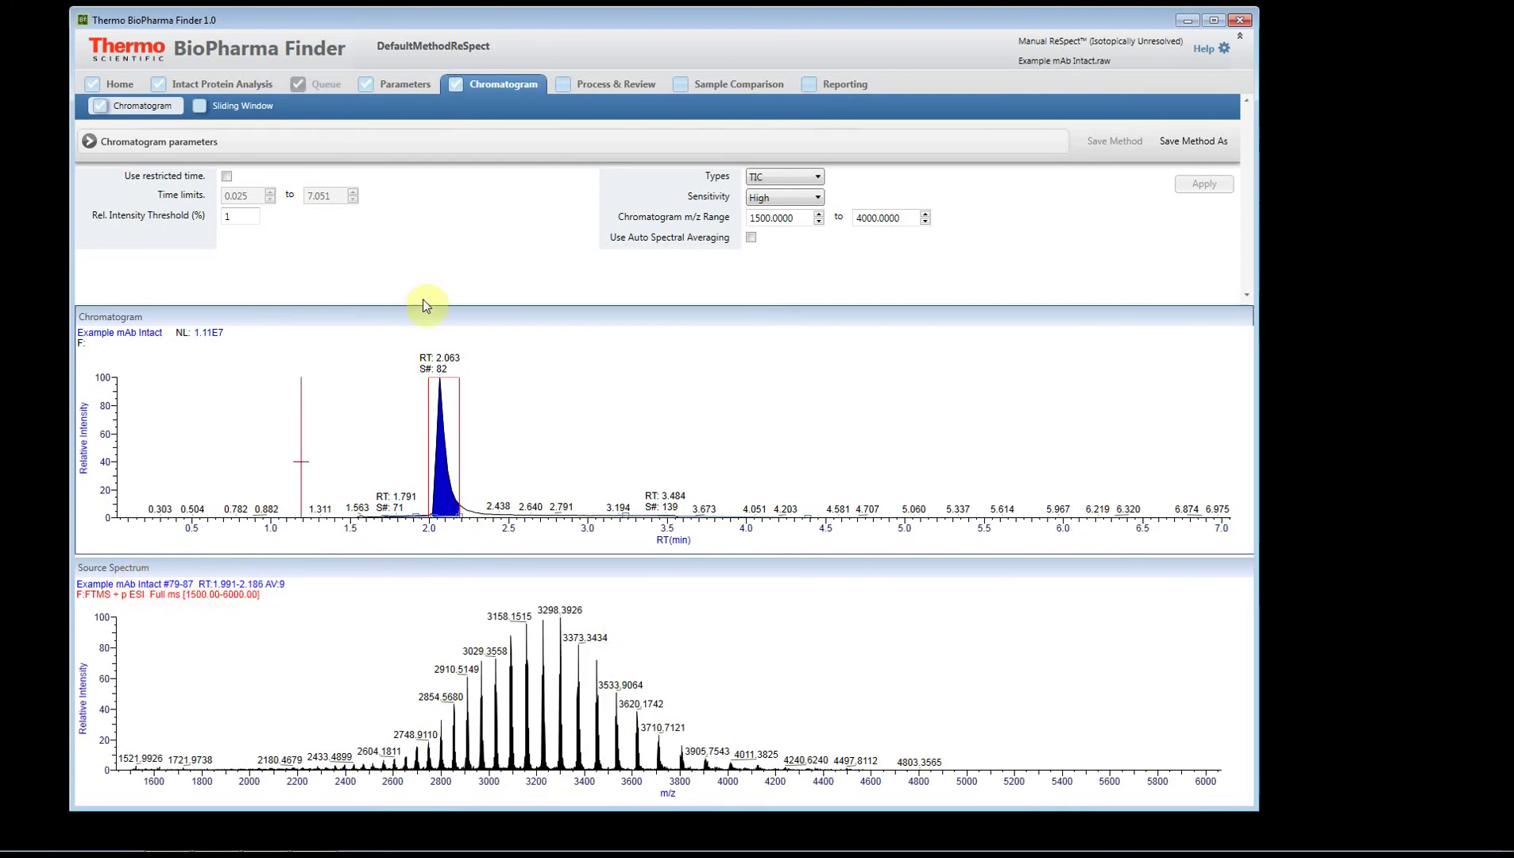
pyautogui.click(608, 87)
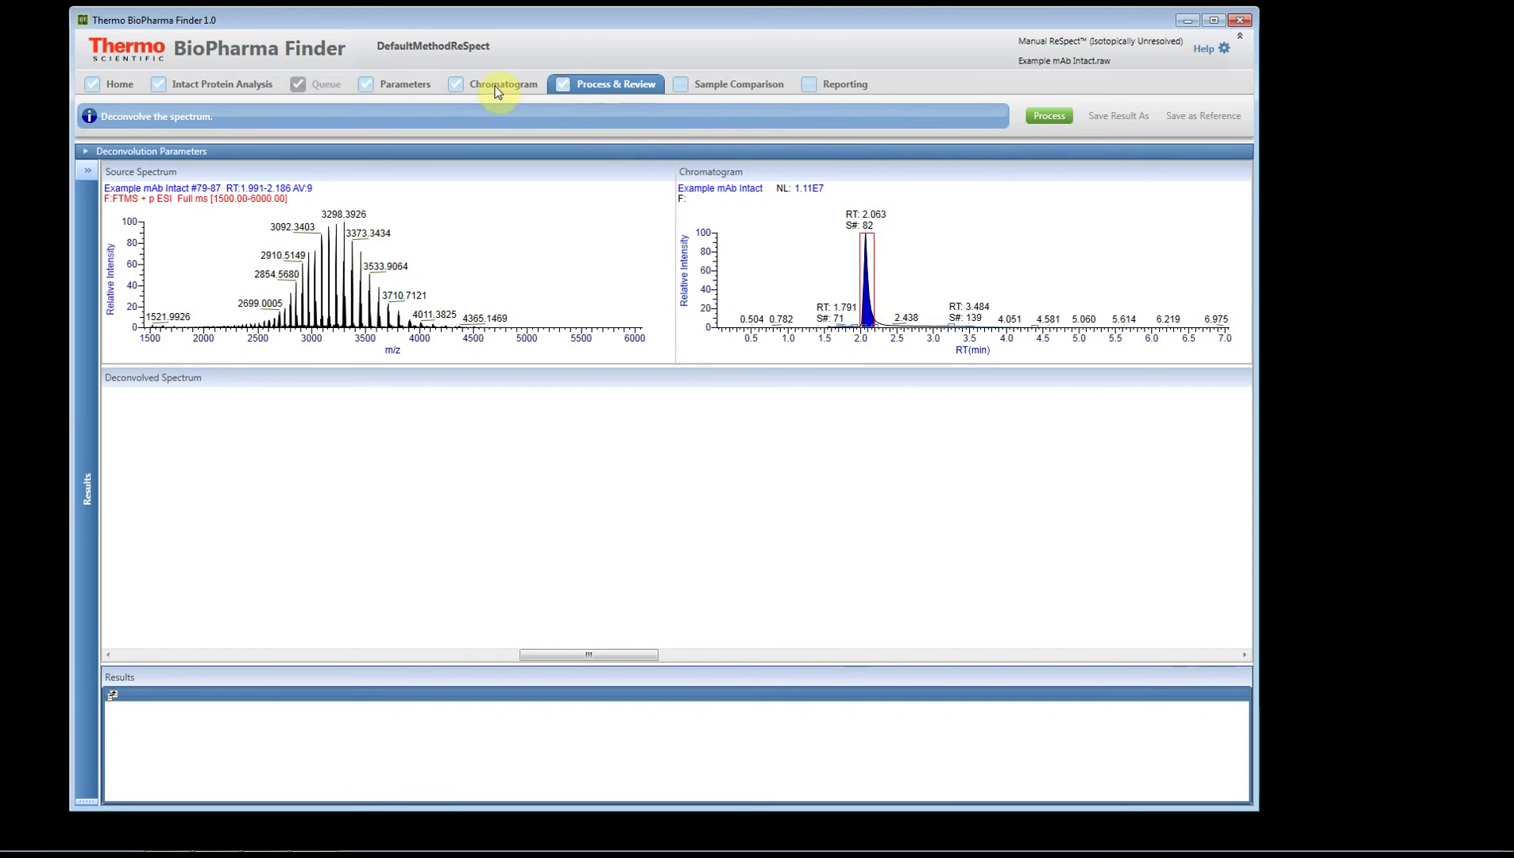
# In the ReSpect deconvolution parameters, set the m/z range to 2000–4500 and the minimum output mass to 140000.
pyautogui.click(394, 87)
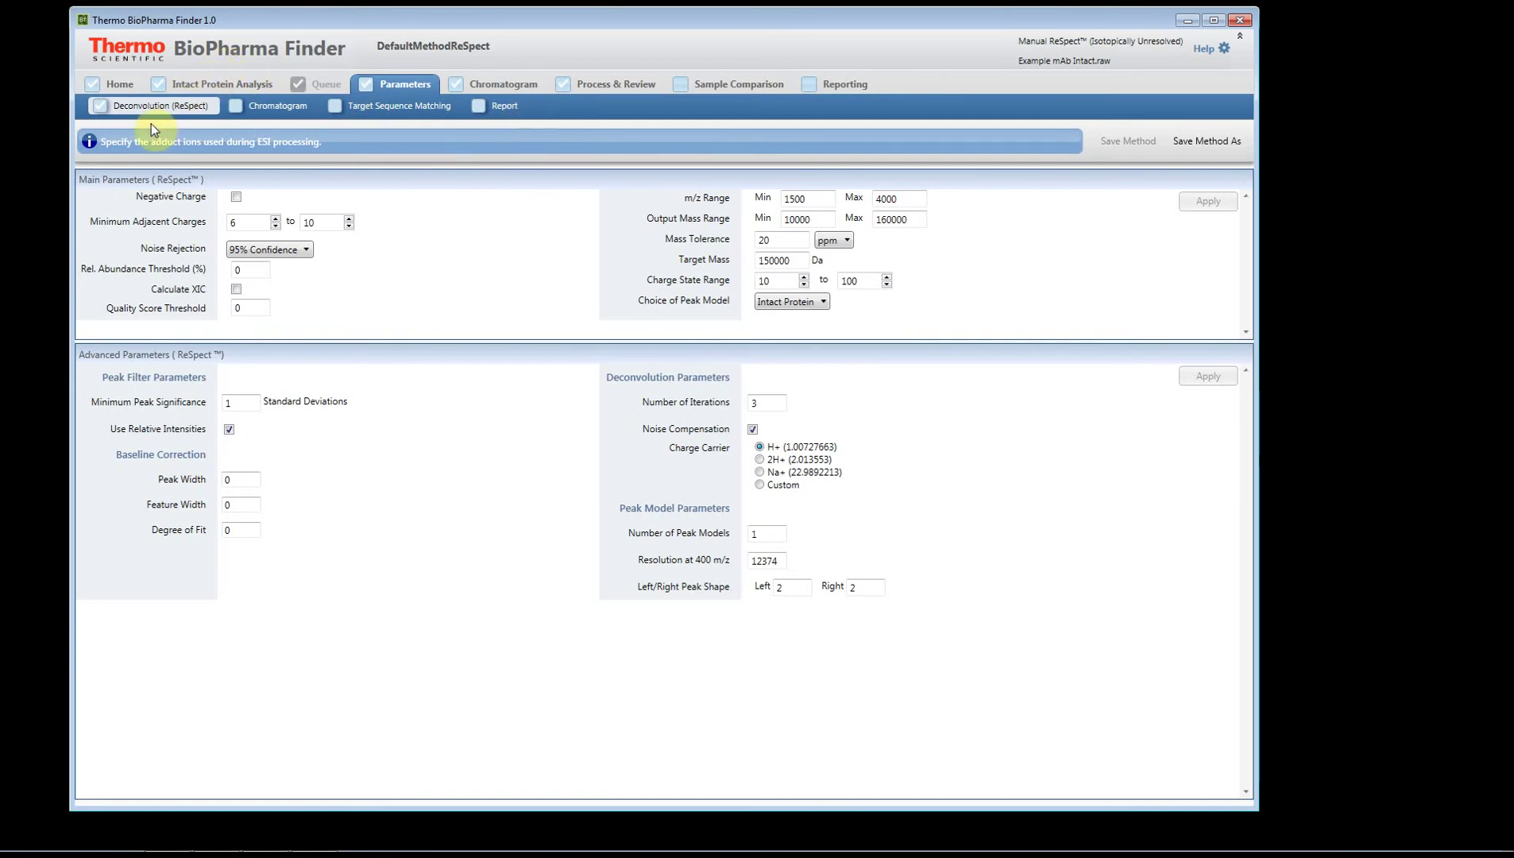
pyautogui.click(804, 262)
pyautogui.moveTo(804, 261); pyautogui.dragTo(695, 267)
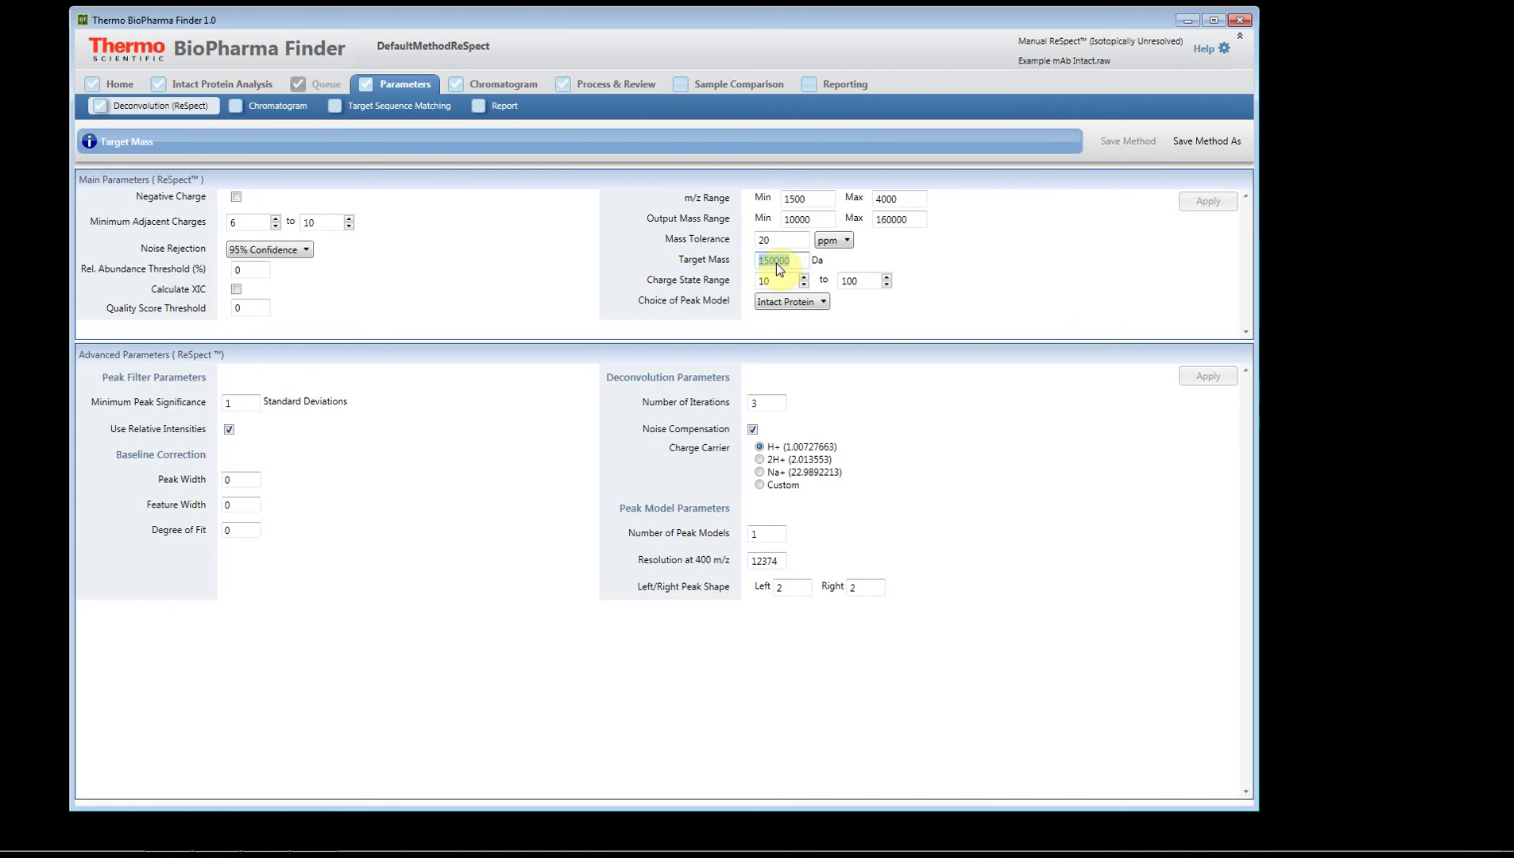
pyautogui.click(796, 198)
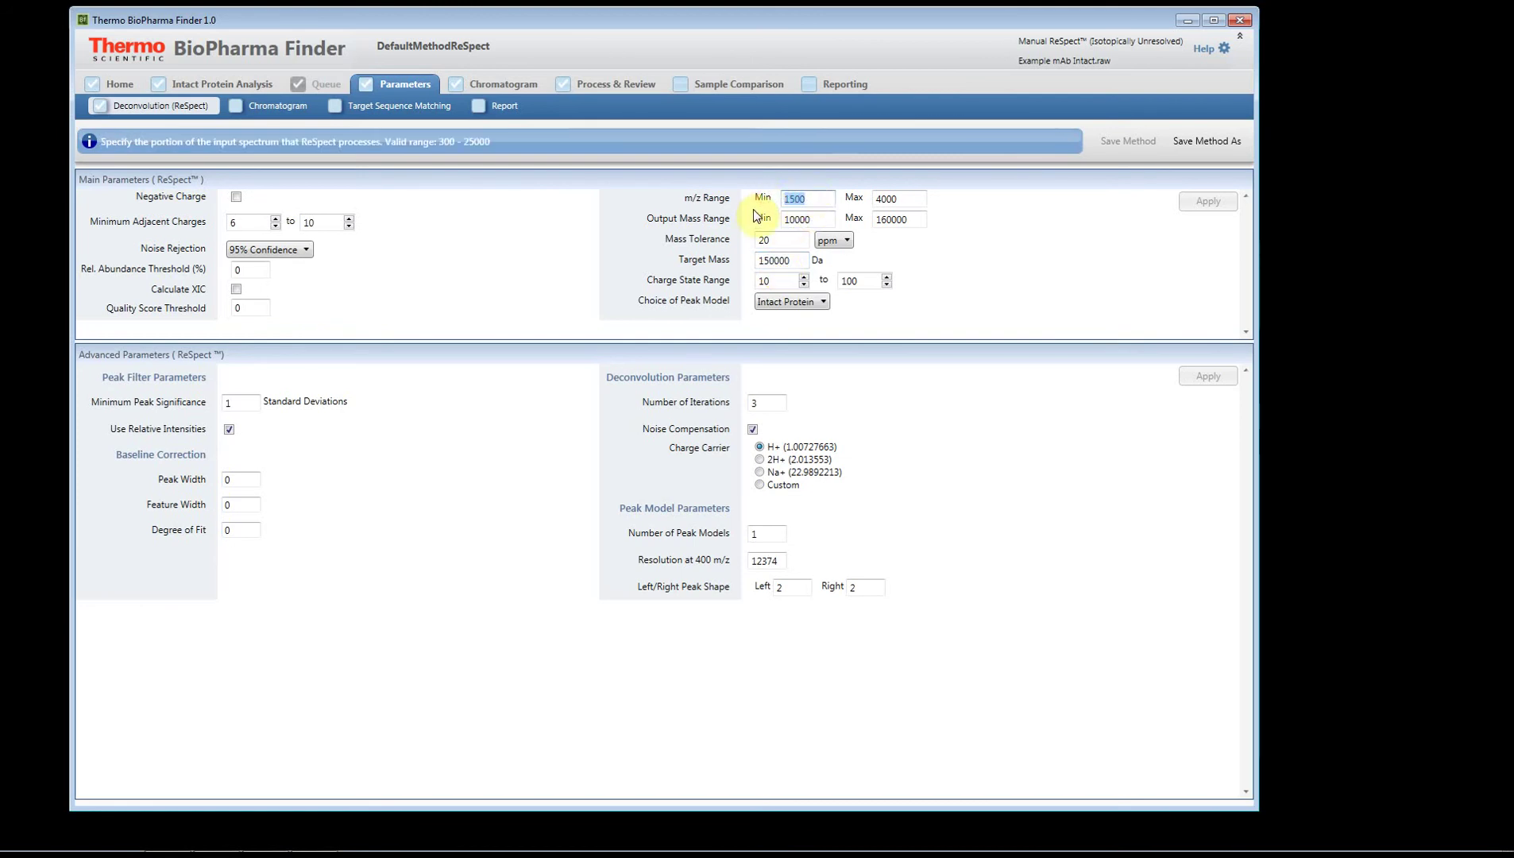
pyautogui.write('2000')
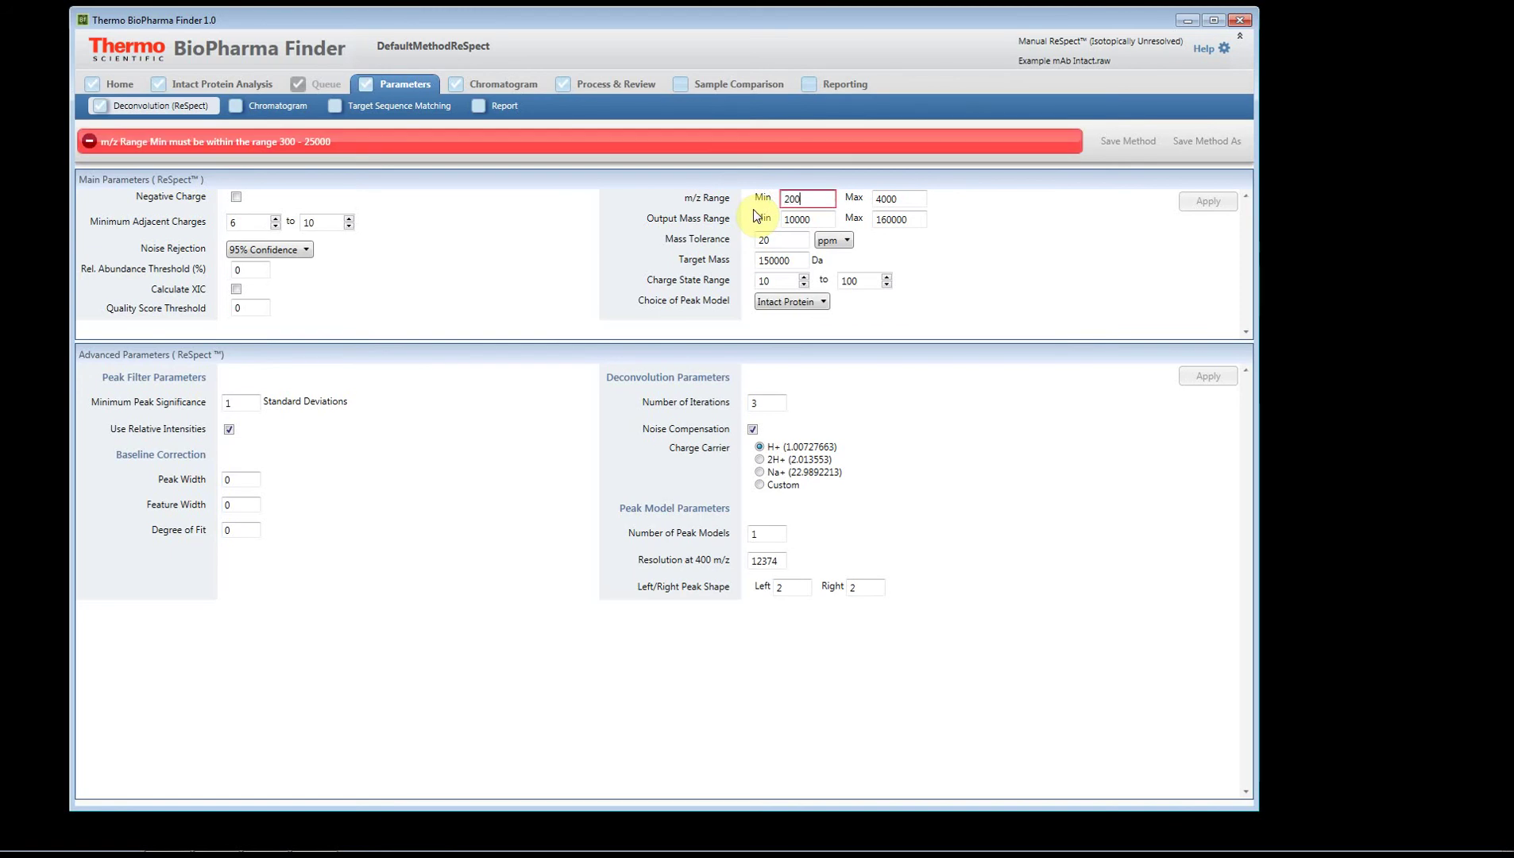
pyautogui.doubleClick(895, 199)
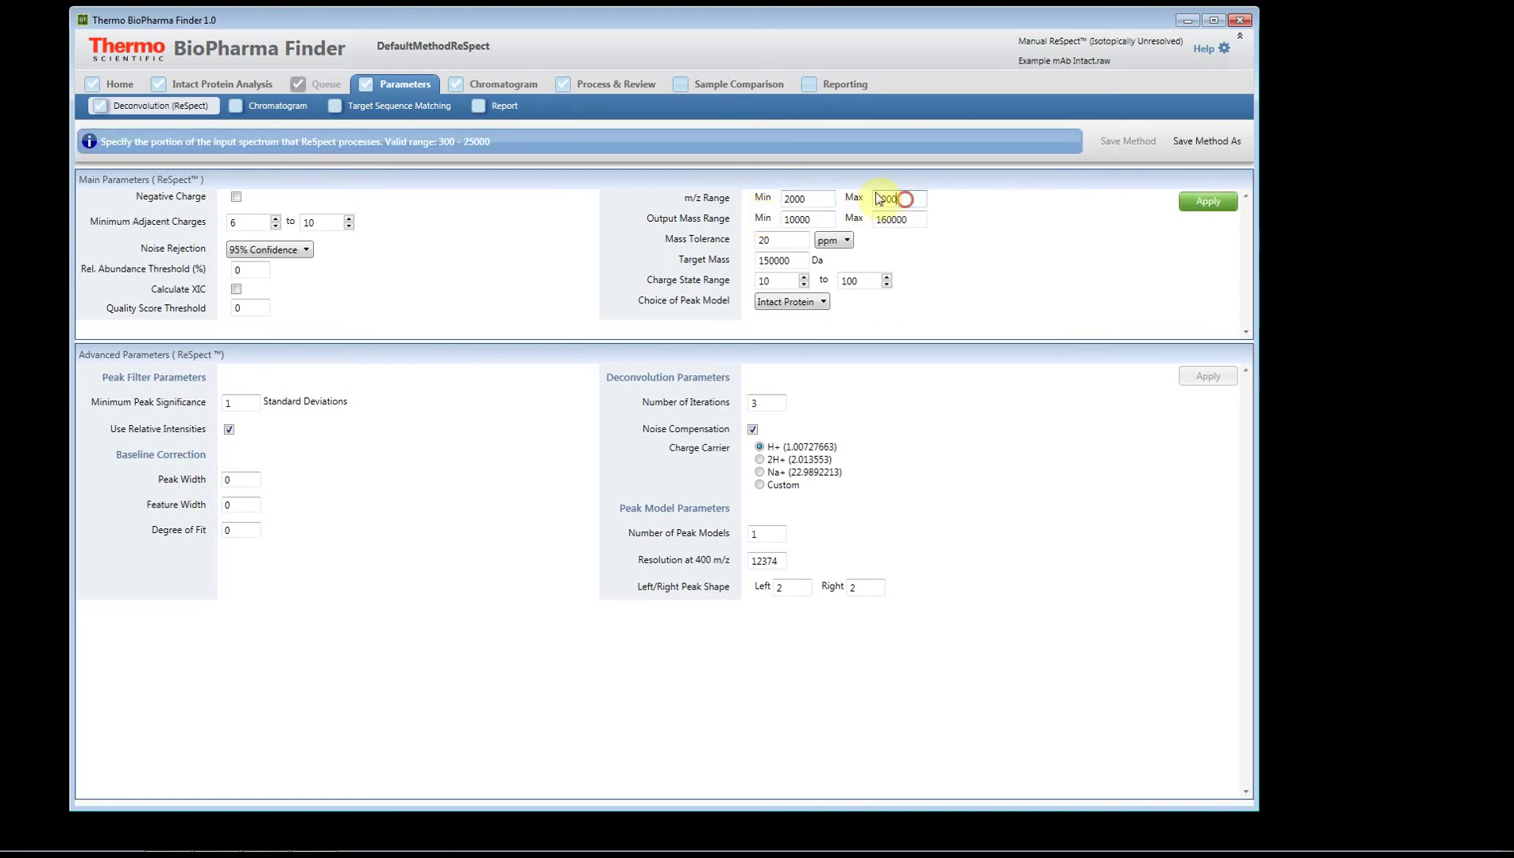
pyautogui.write('4500')
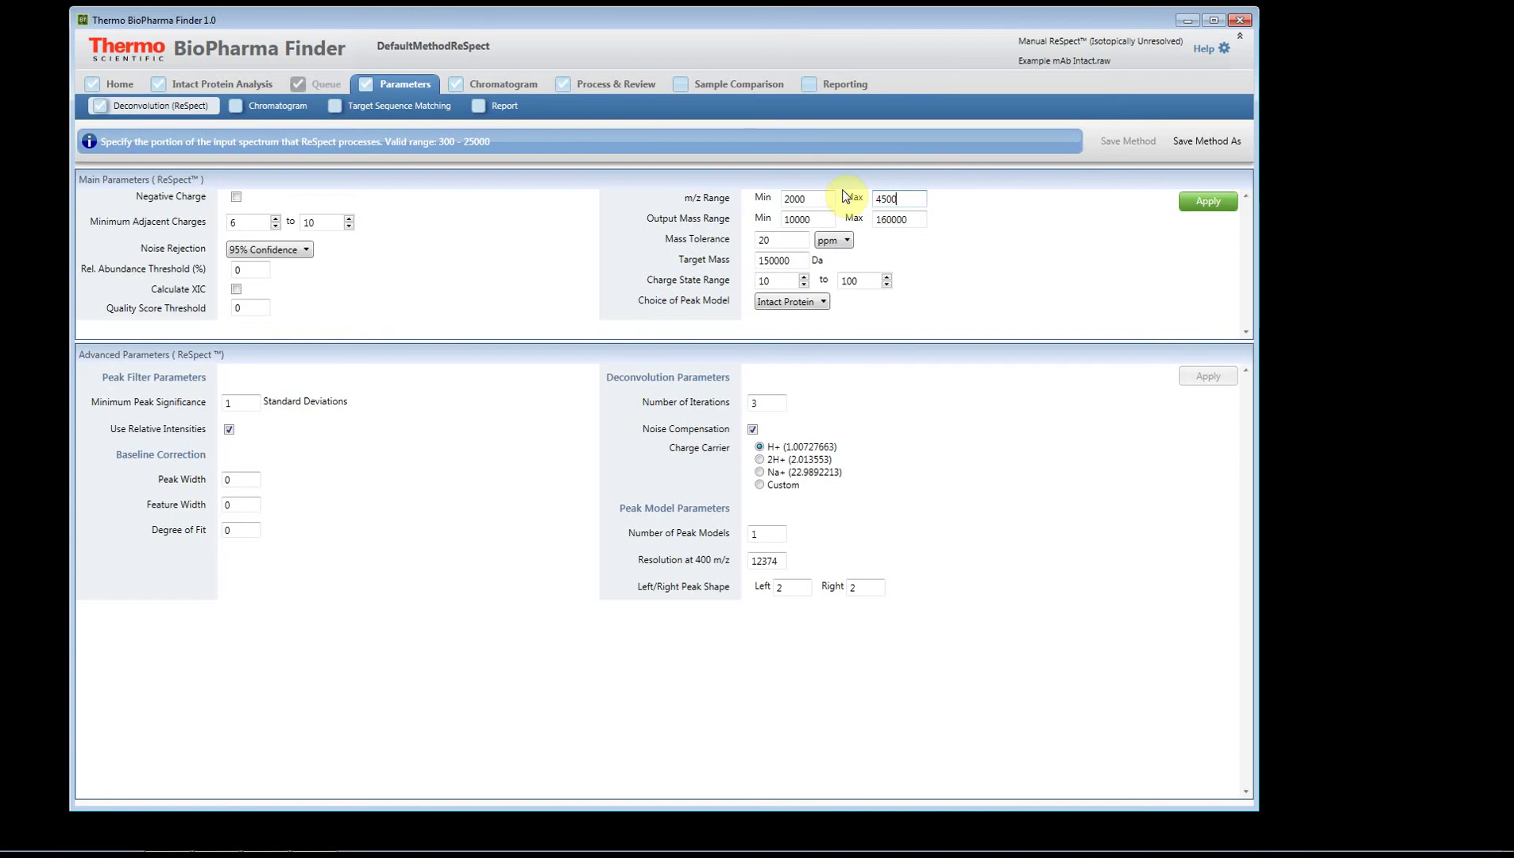
pyautogui.doubleClick(825, 220)
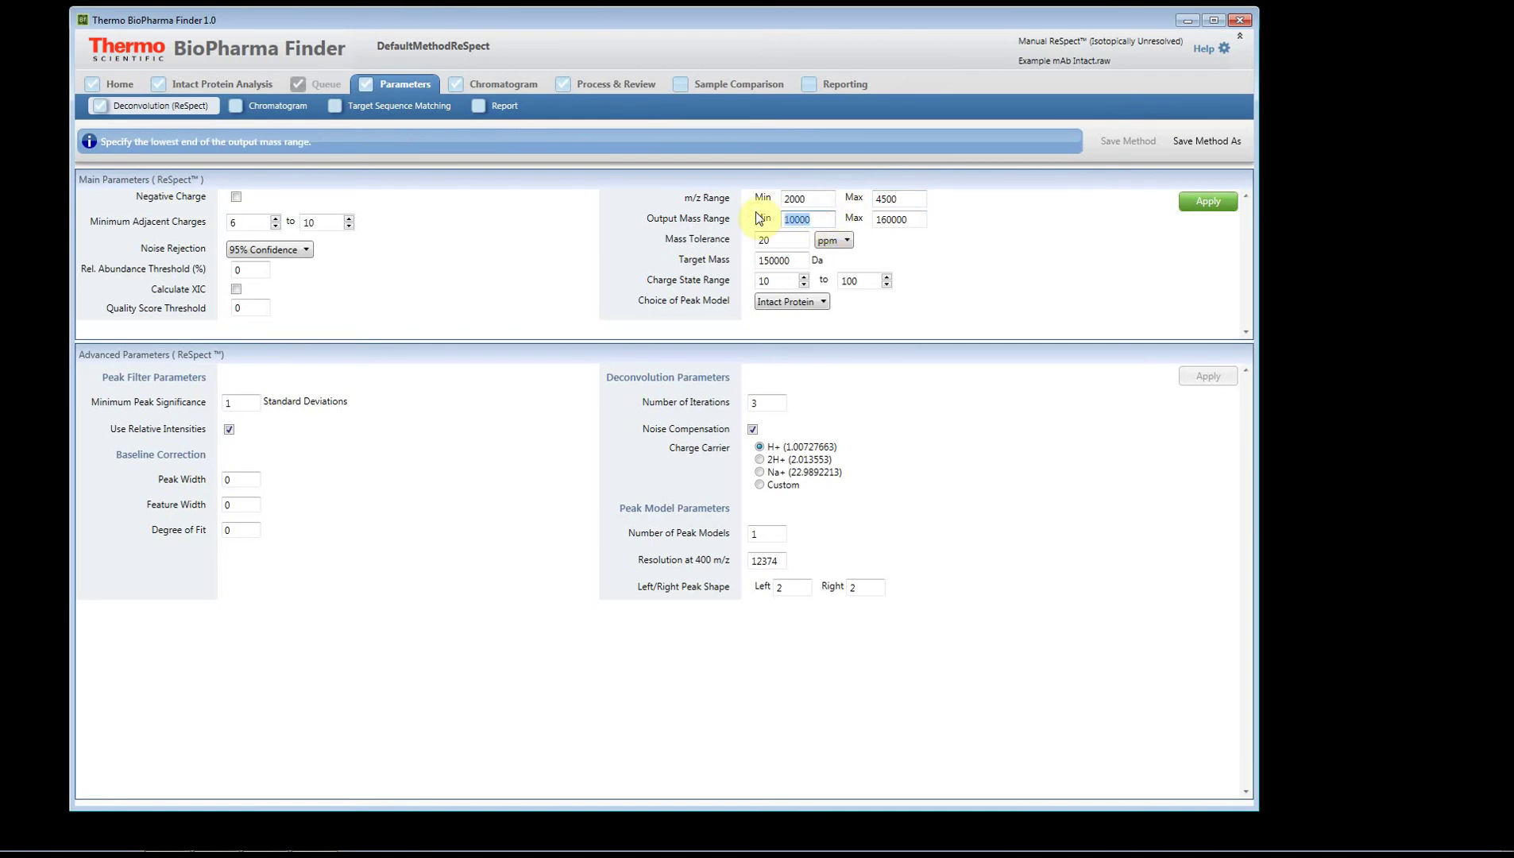
pyautogui.write('14000')
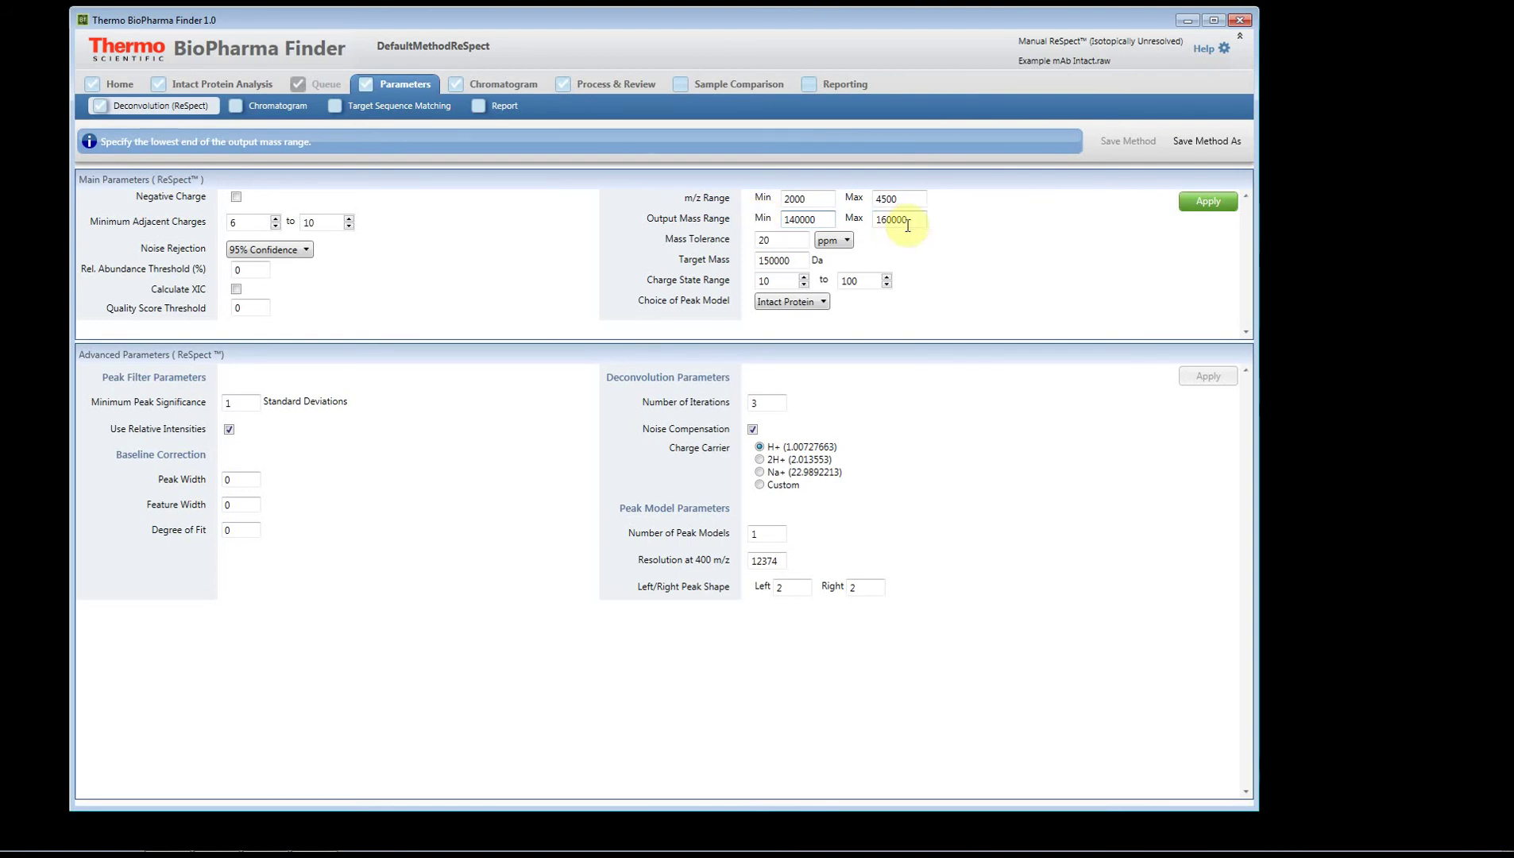
# Set the charge state range to 30–70 and apply the main ReSpect parameters.
pyautogui.click(778, 282)
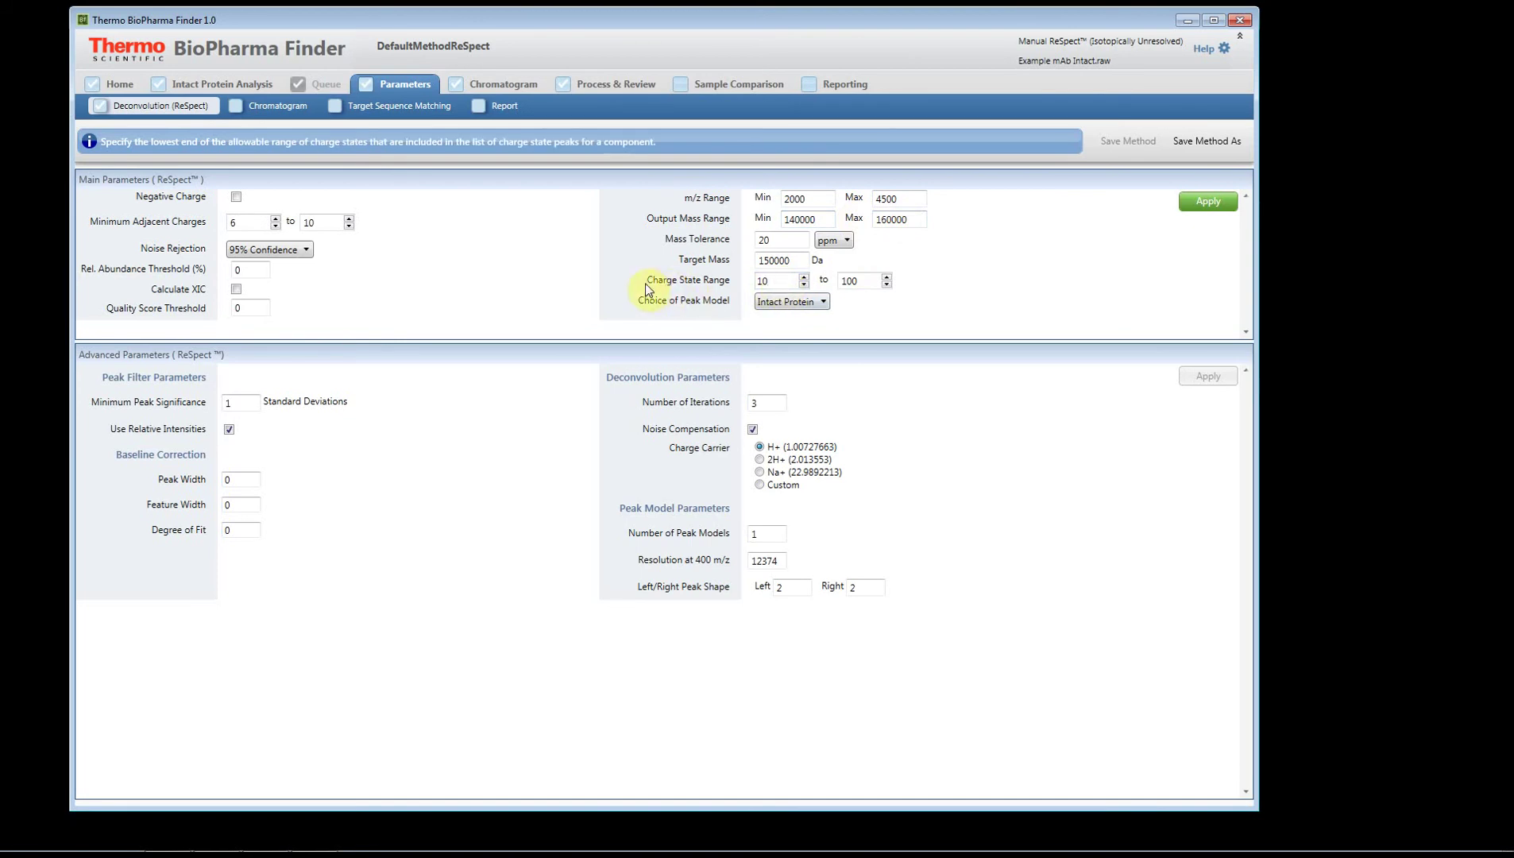
pyautogui.doubleClick(774, 282)
pyautogui.doubleClick(854, 280)
pyautogui.write('70')
pyautogui.click(766, 241)
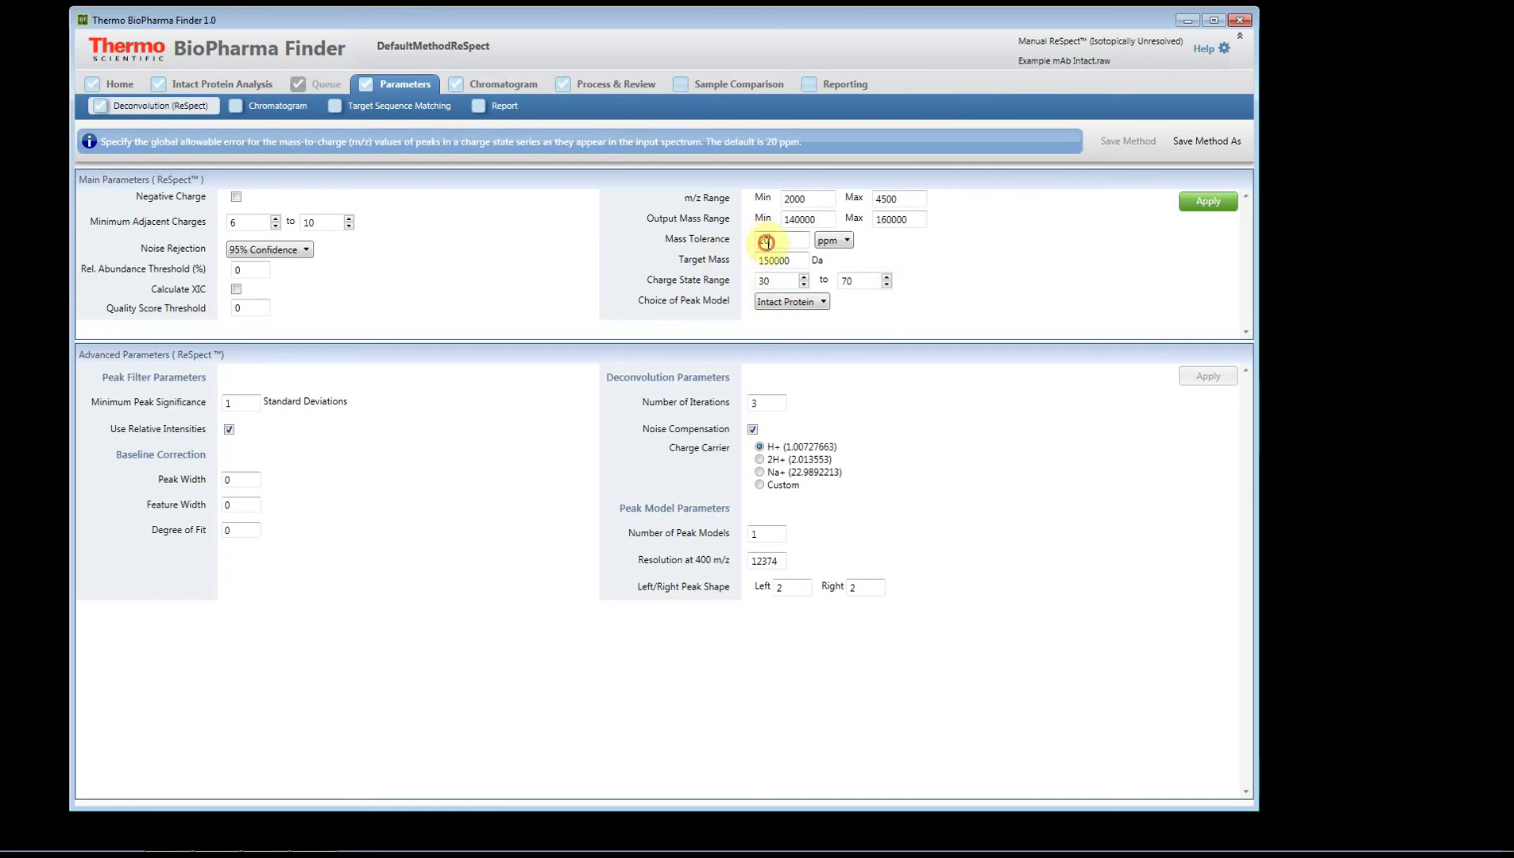
pyautogui.click(1211, 203)
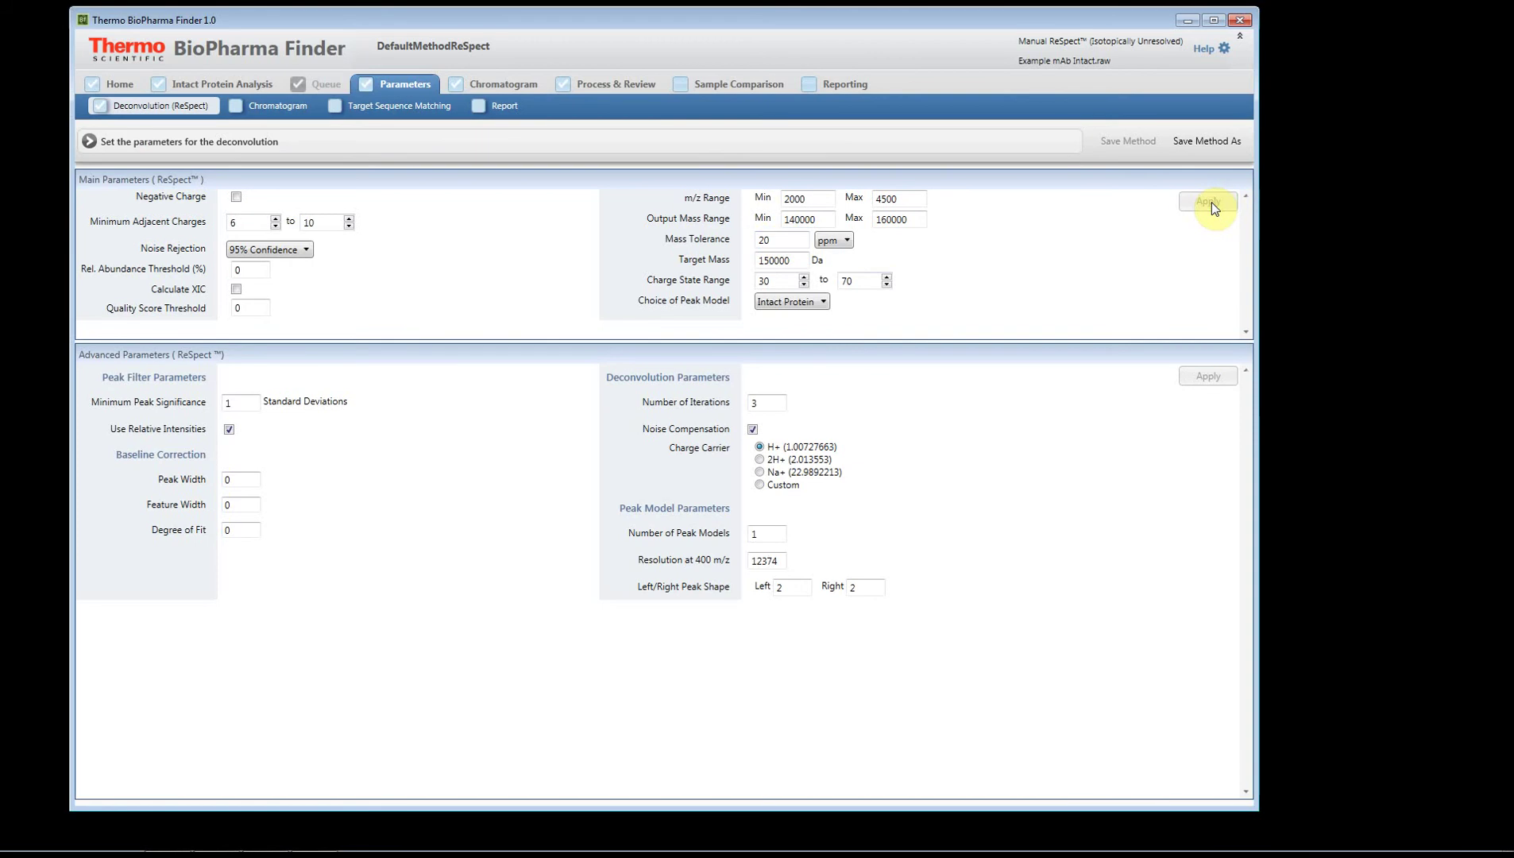
# Save the modified method under the new name Intact_Example_01.
pyautogui.click(1202, 147)
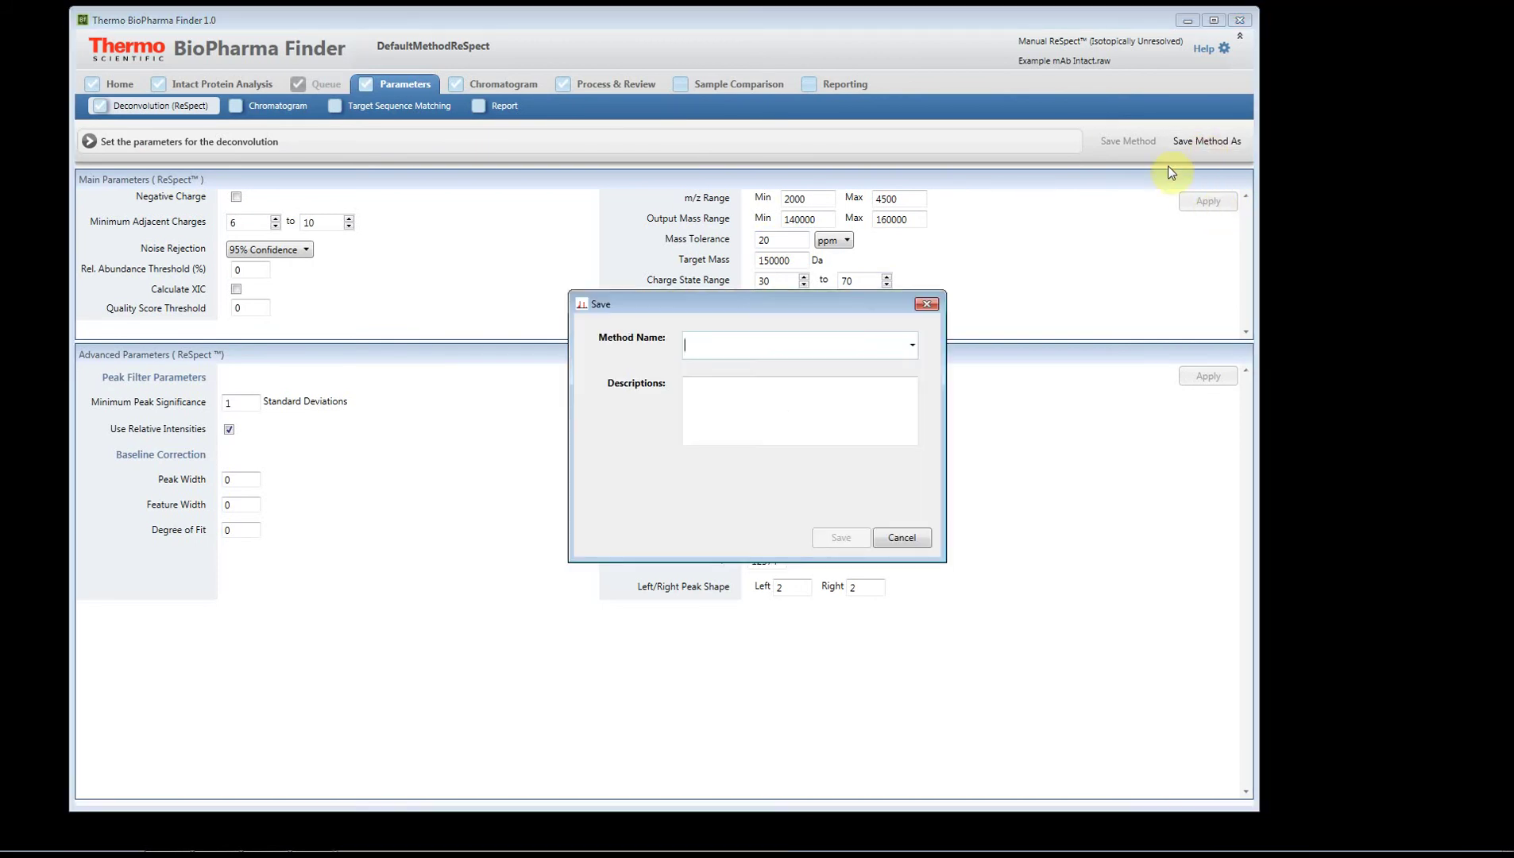
pyautogui.write('Int')
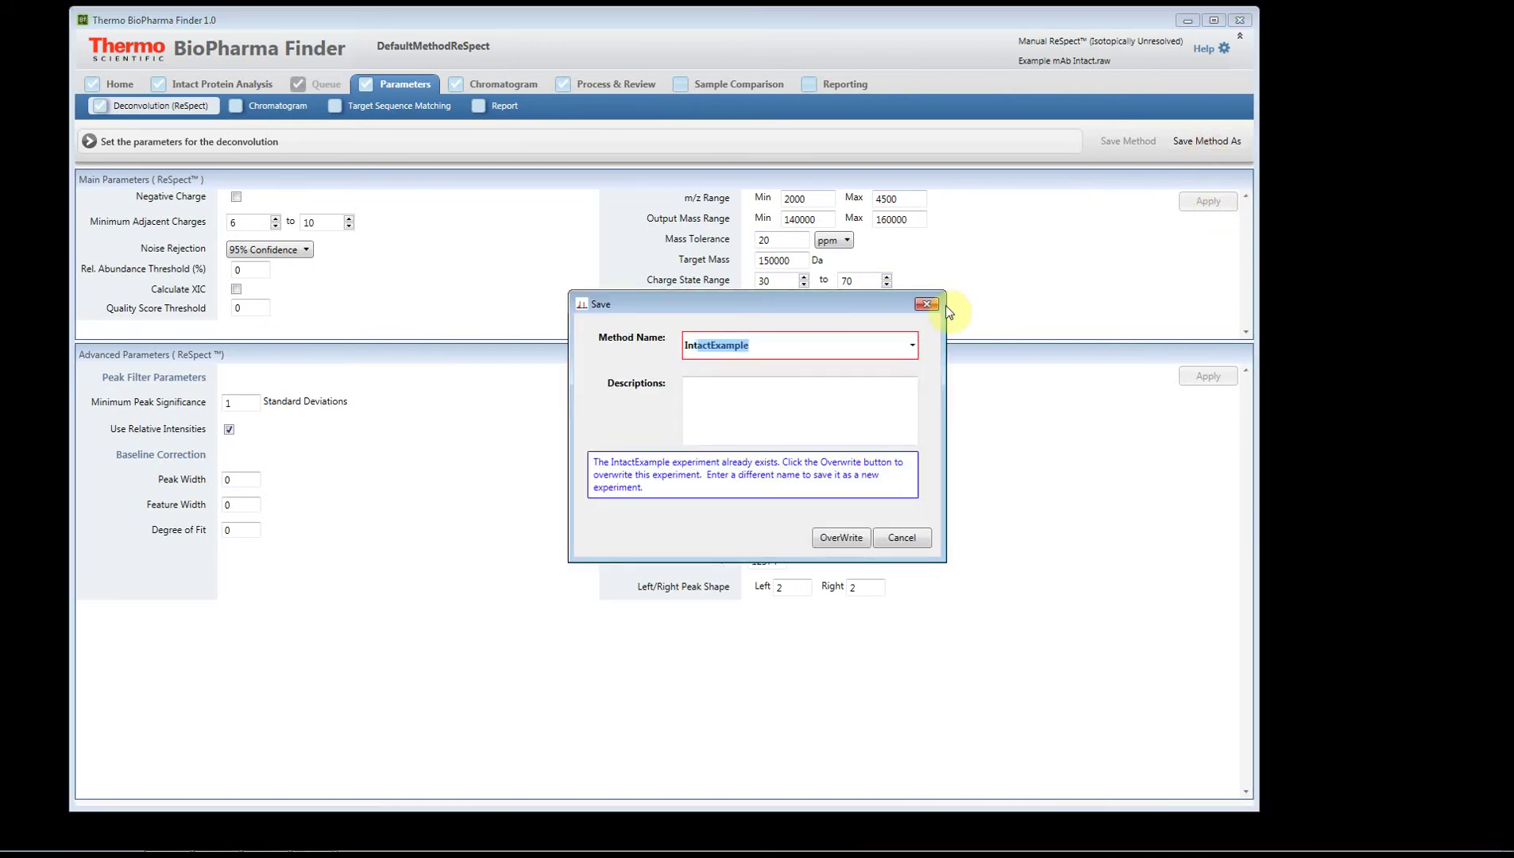
pyautogui.write('act_Example_01')
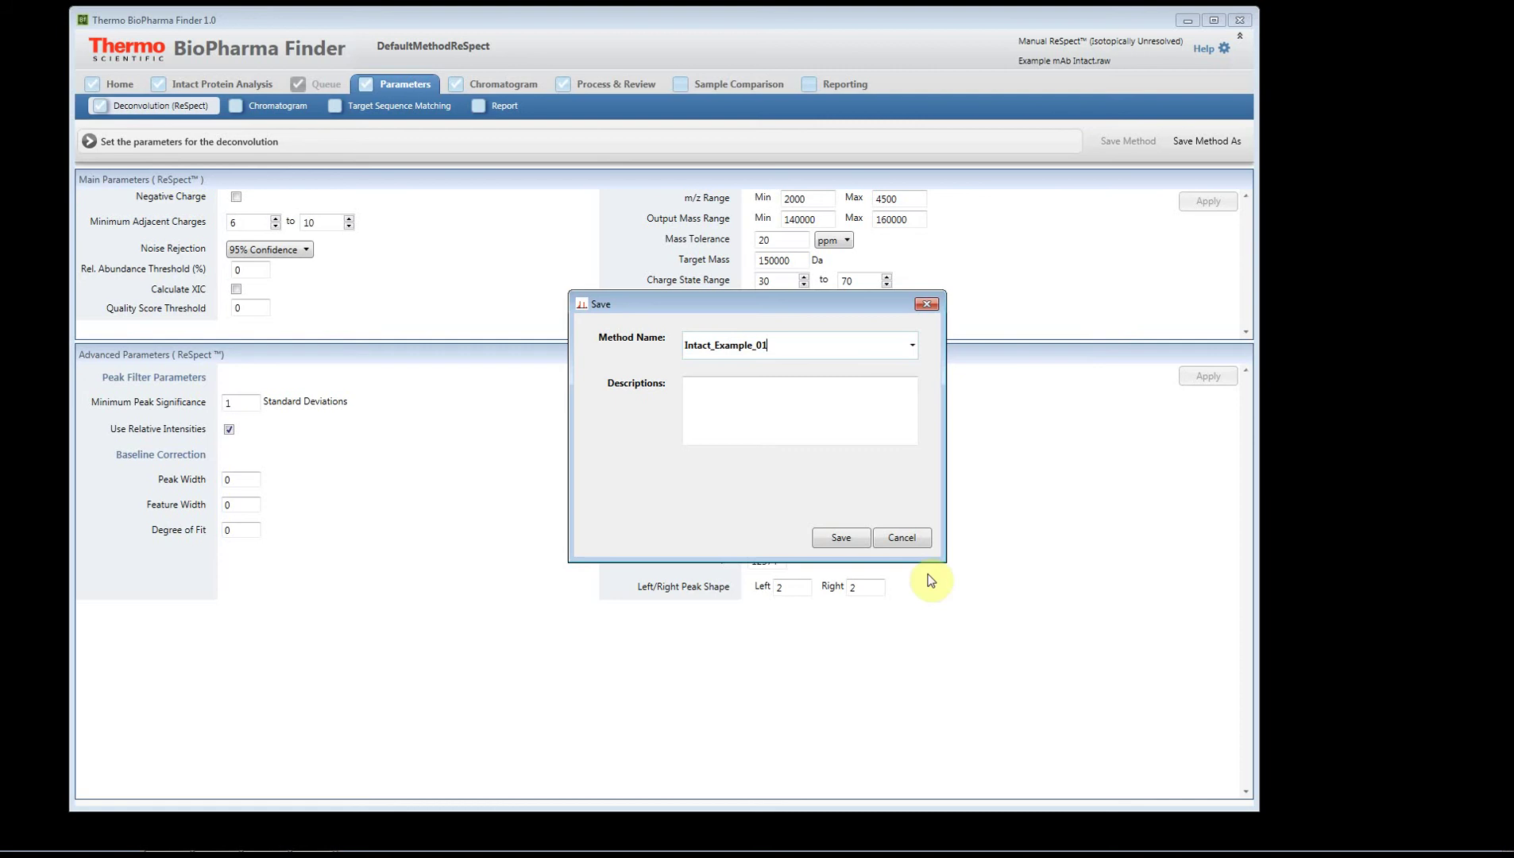
pyautogui.click(841, 539)
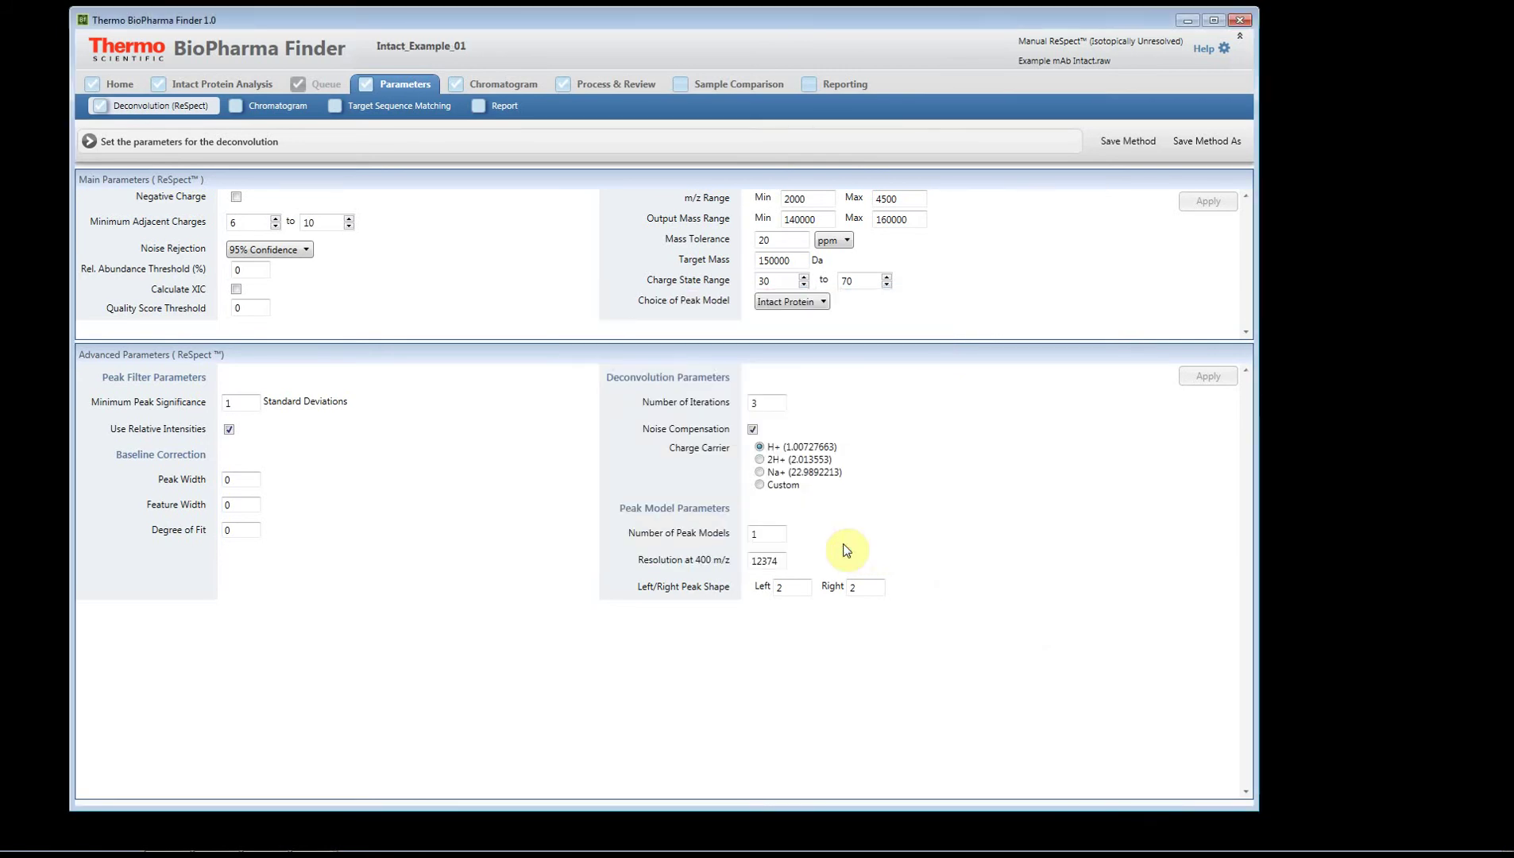
# Check the chromatogram parameters, and add the Example mAb Intact reference sequence to the method for target sequence matching.
pyautogui.click(279, 113)
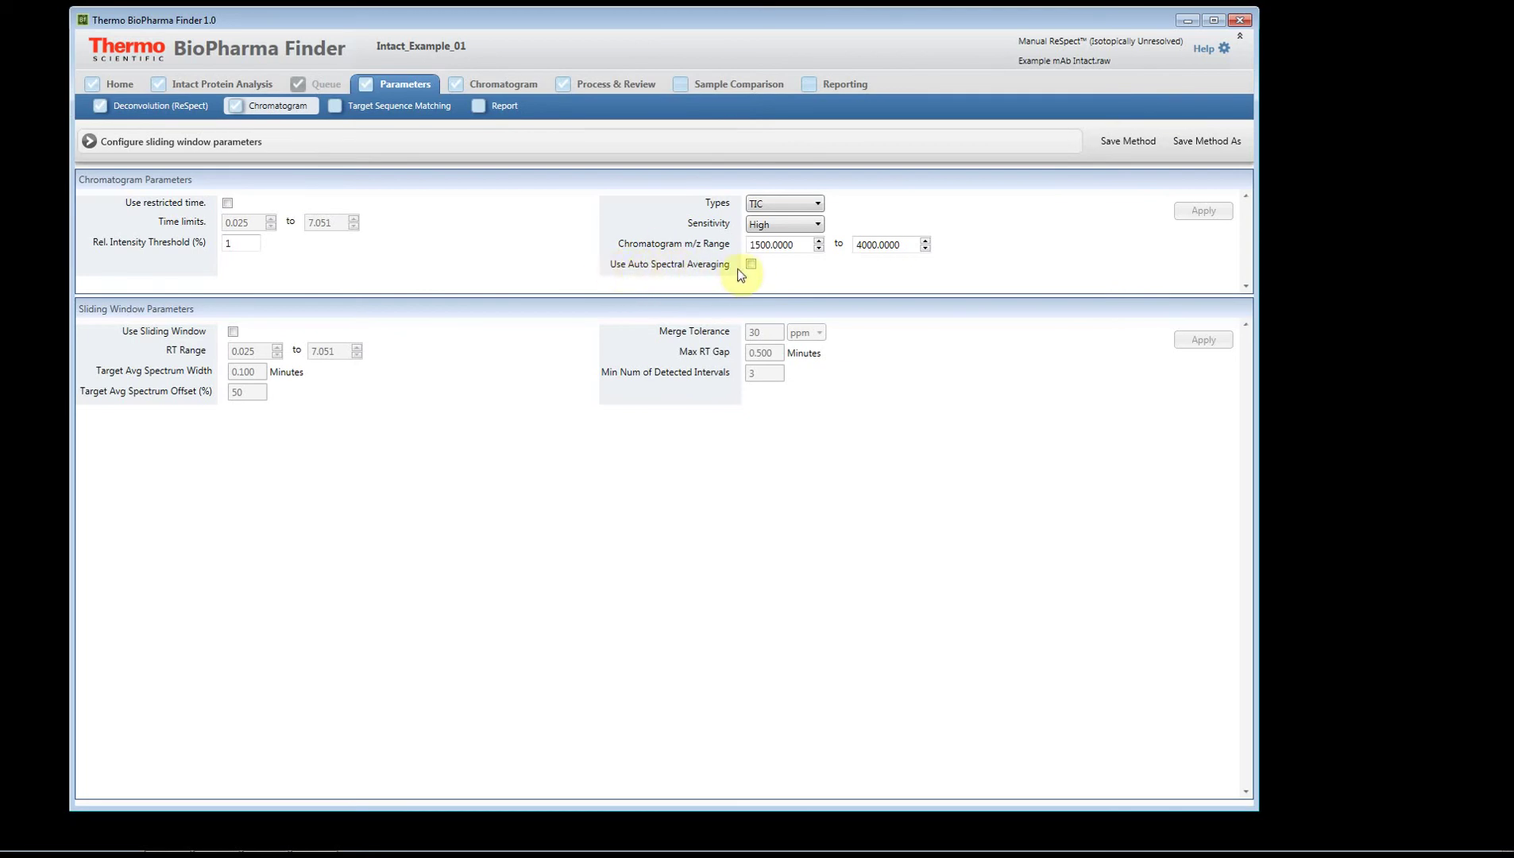
pyautogui.click(407, 111)
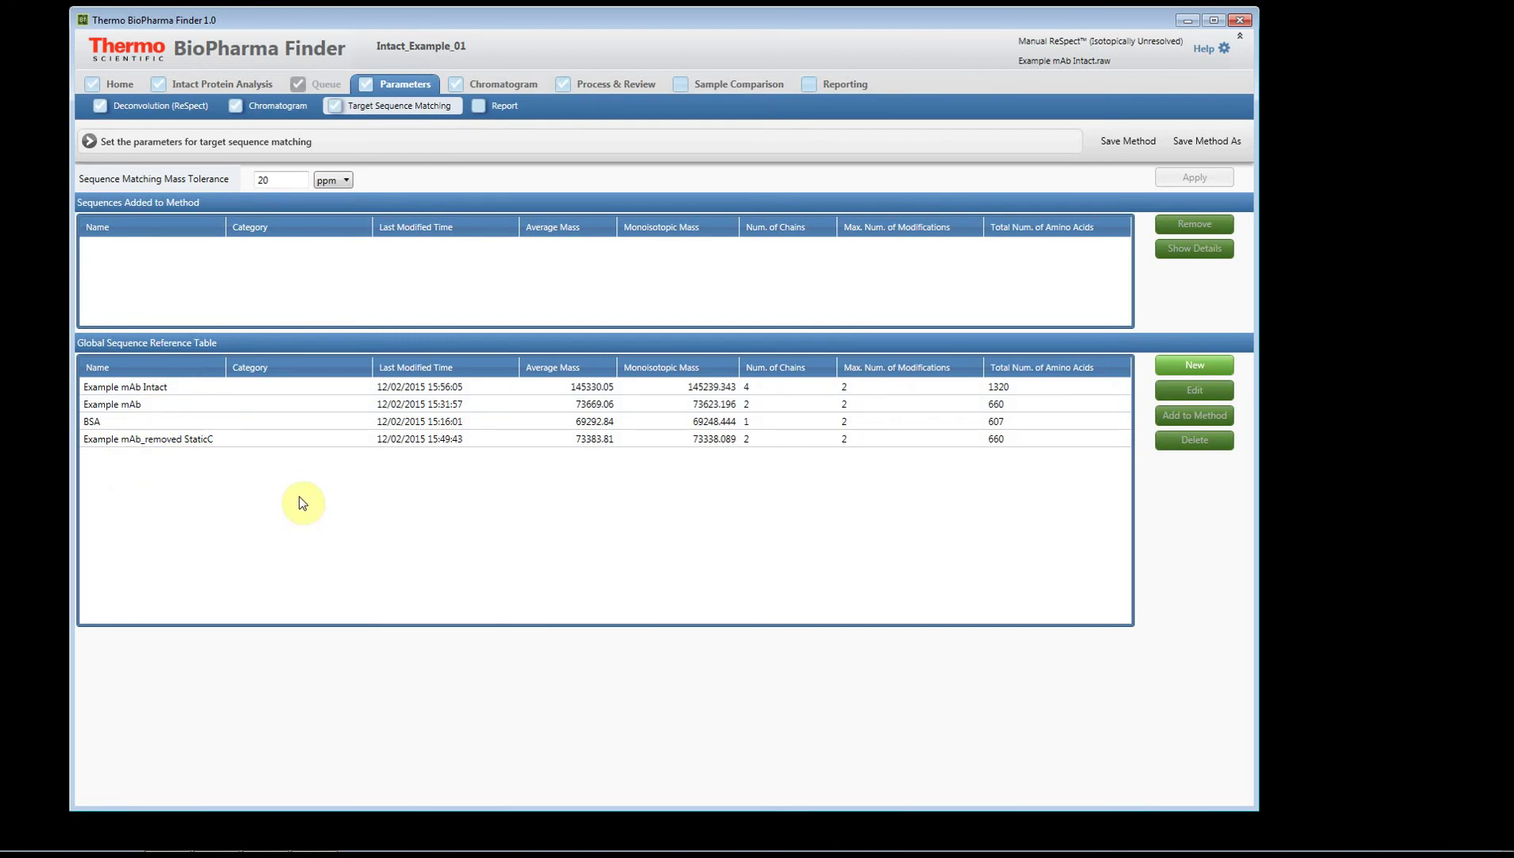
pyautogui.click(144, 388)
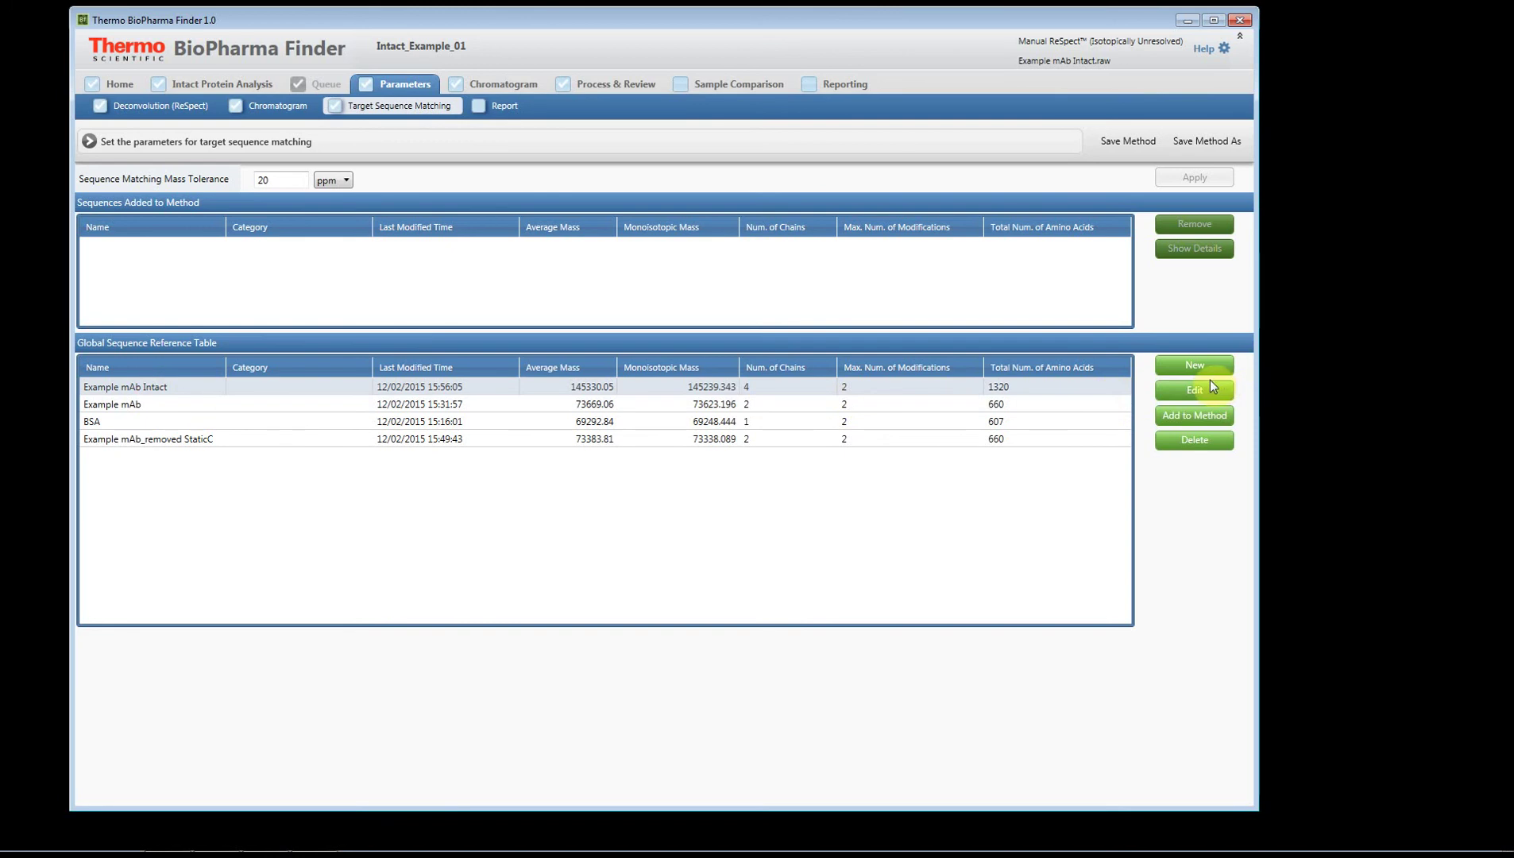
pyautogui.click(1187, 416)
pyautogui.click(695, 248)
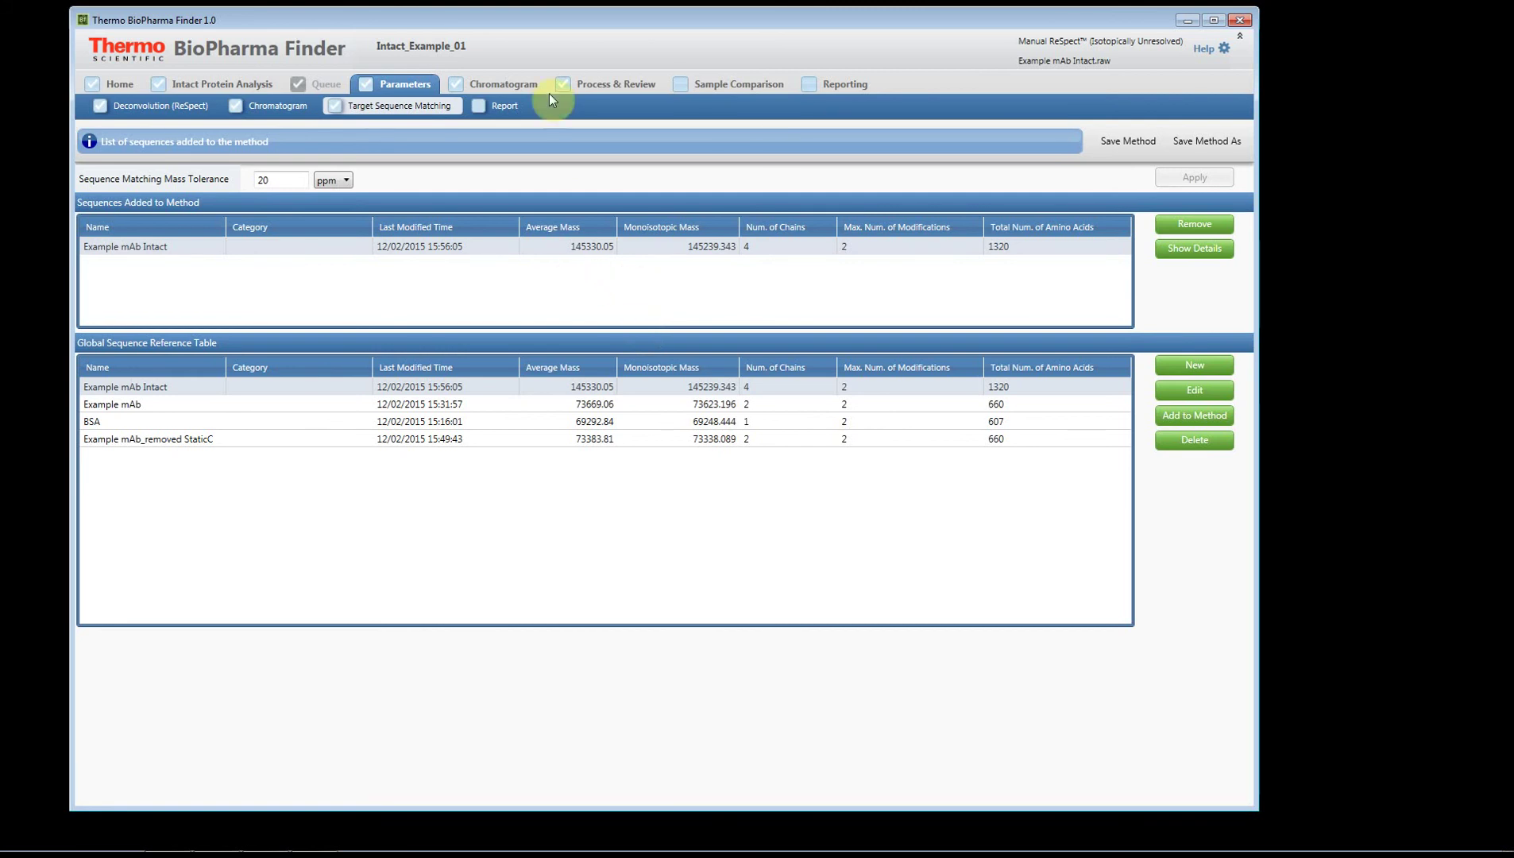
# Check the report settings and the selected chromatogram peak, and run the deconvolution in Process & Review.
pyautogui.click(506, 107)
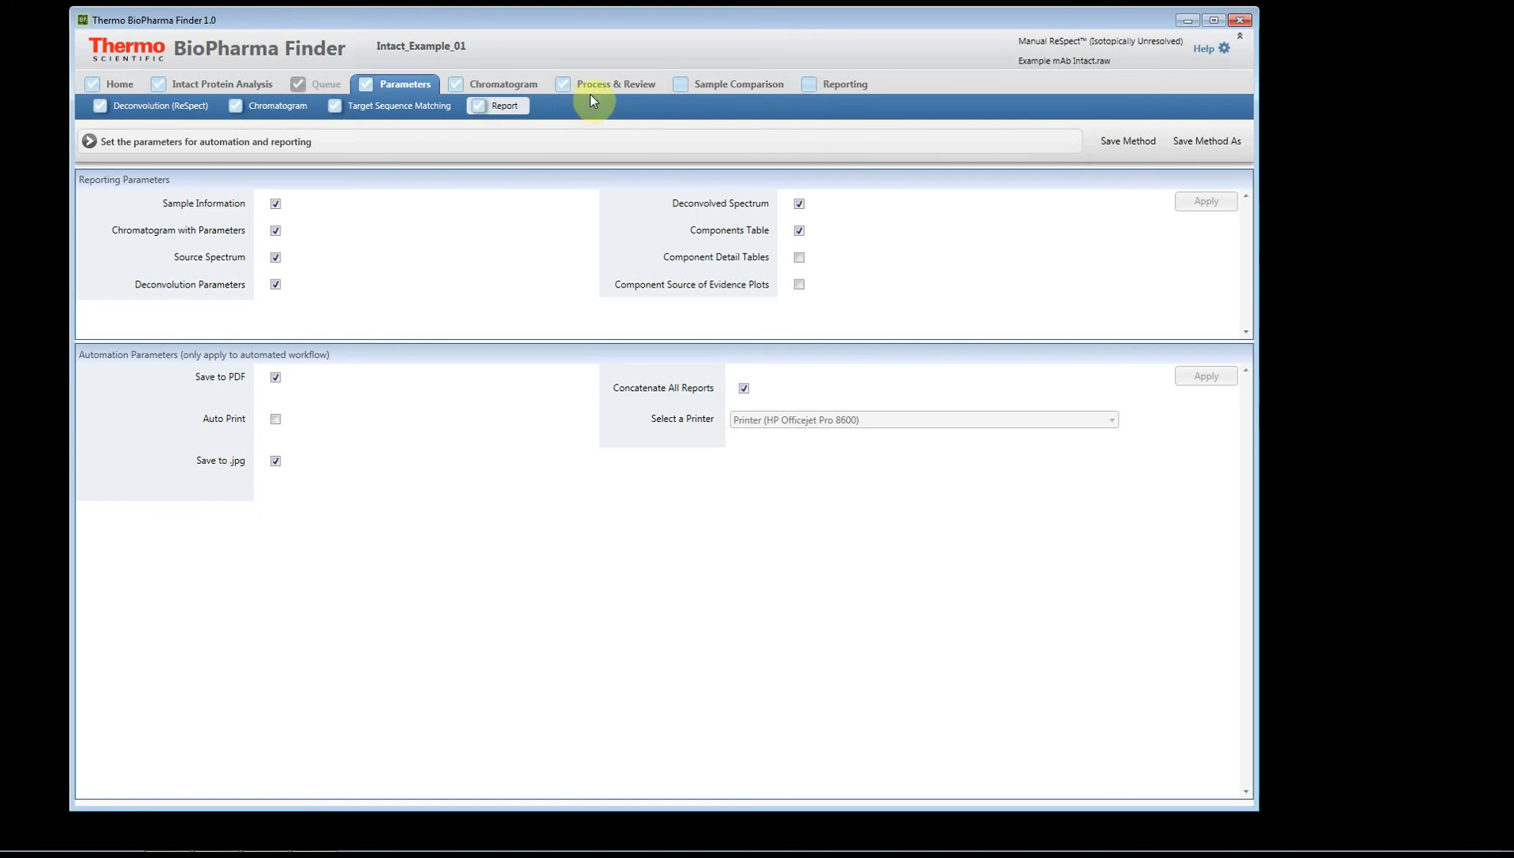
pyautogui.click(522, 85)
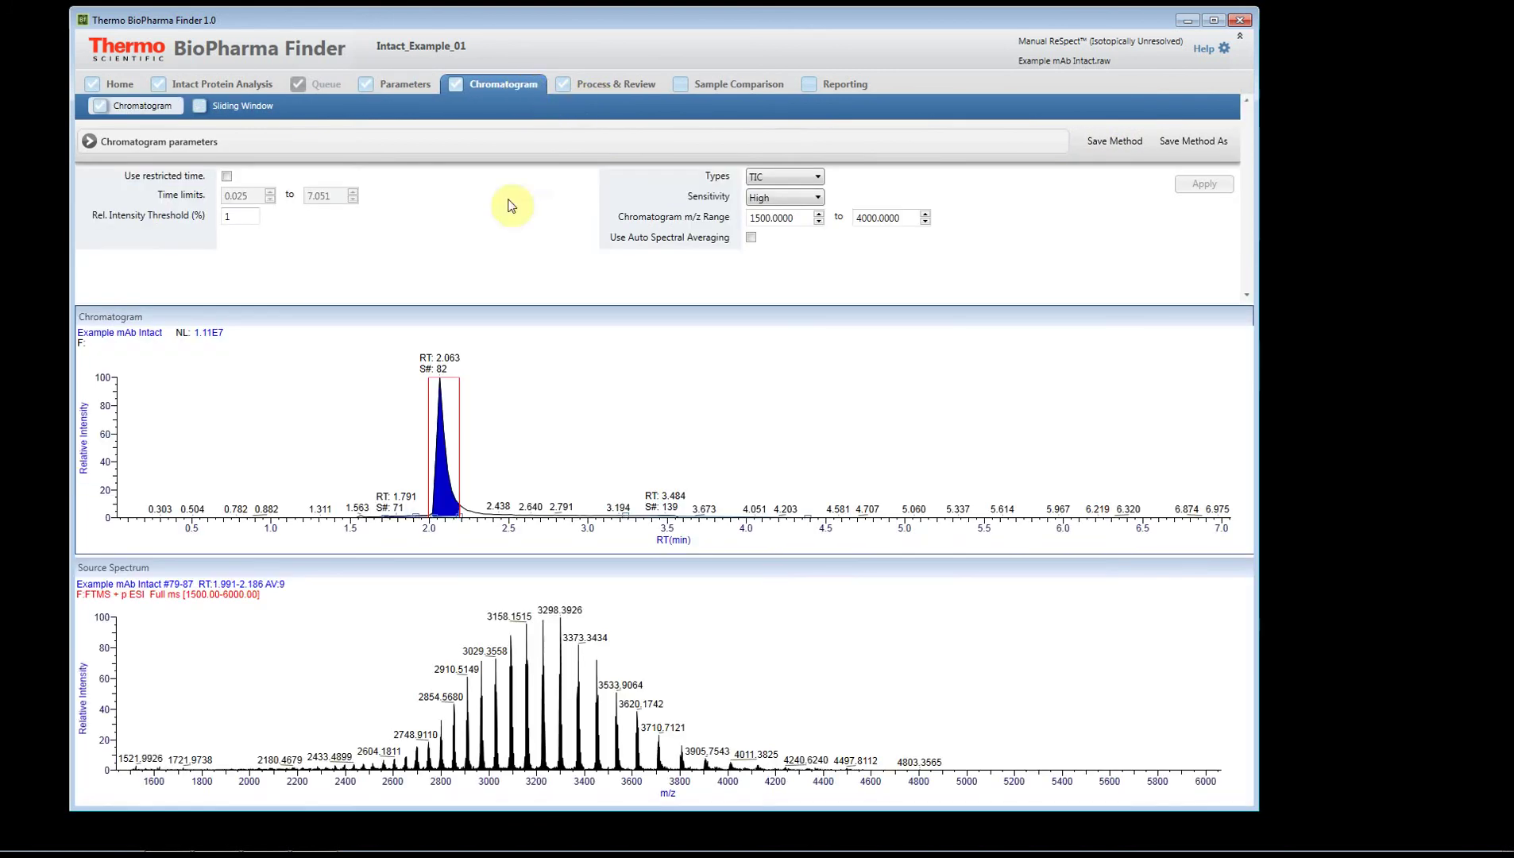
pyautogui.click(624, 85)
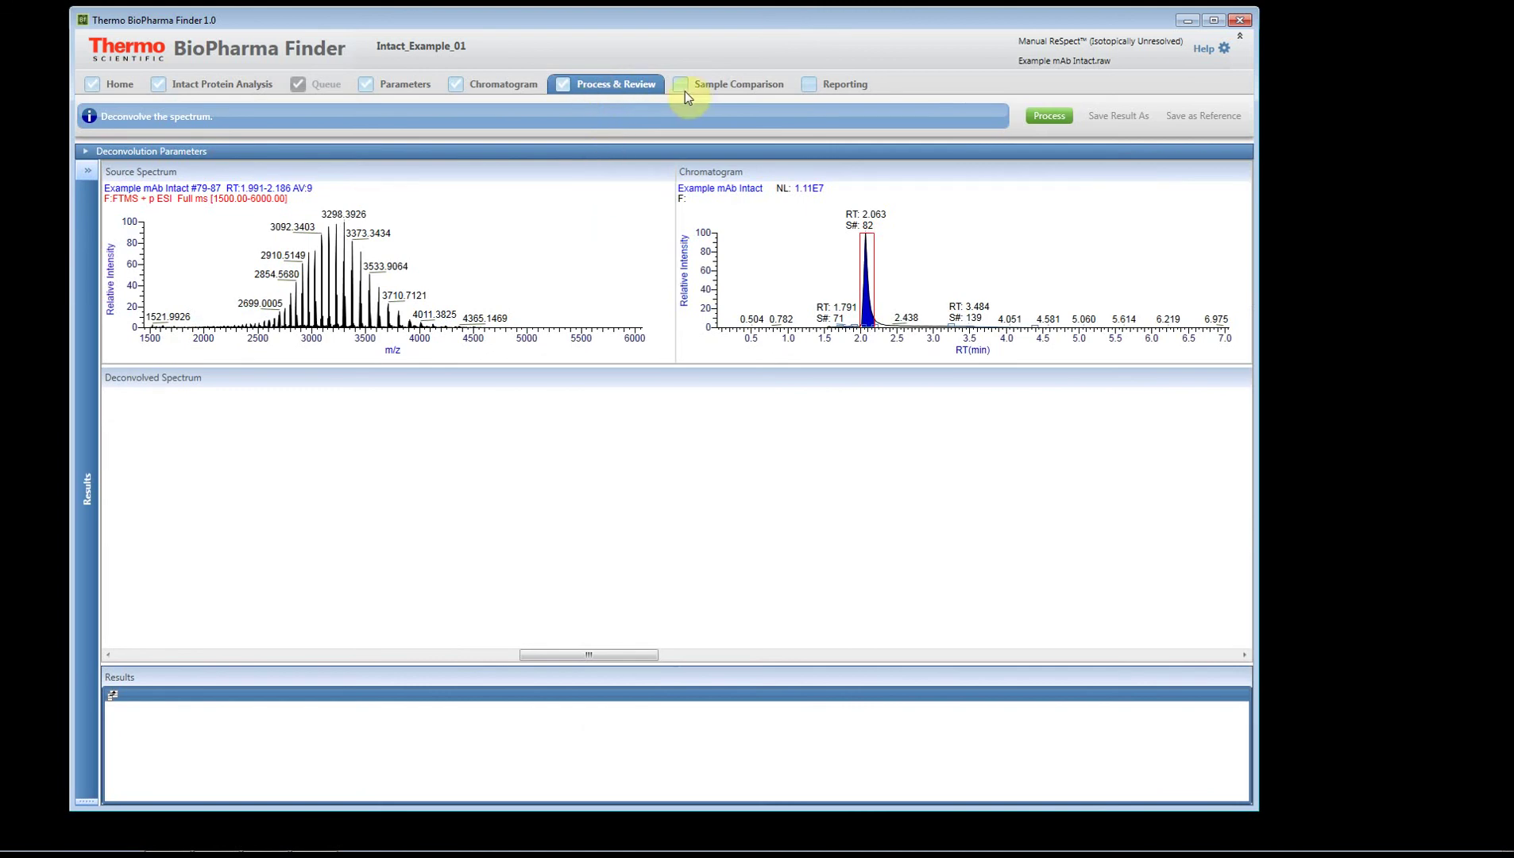
pyautogui.click(1050, 116)
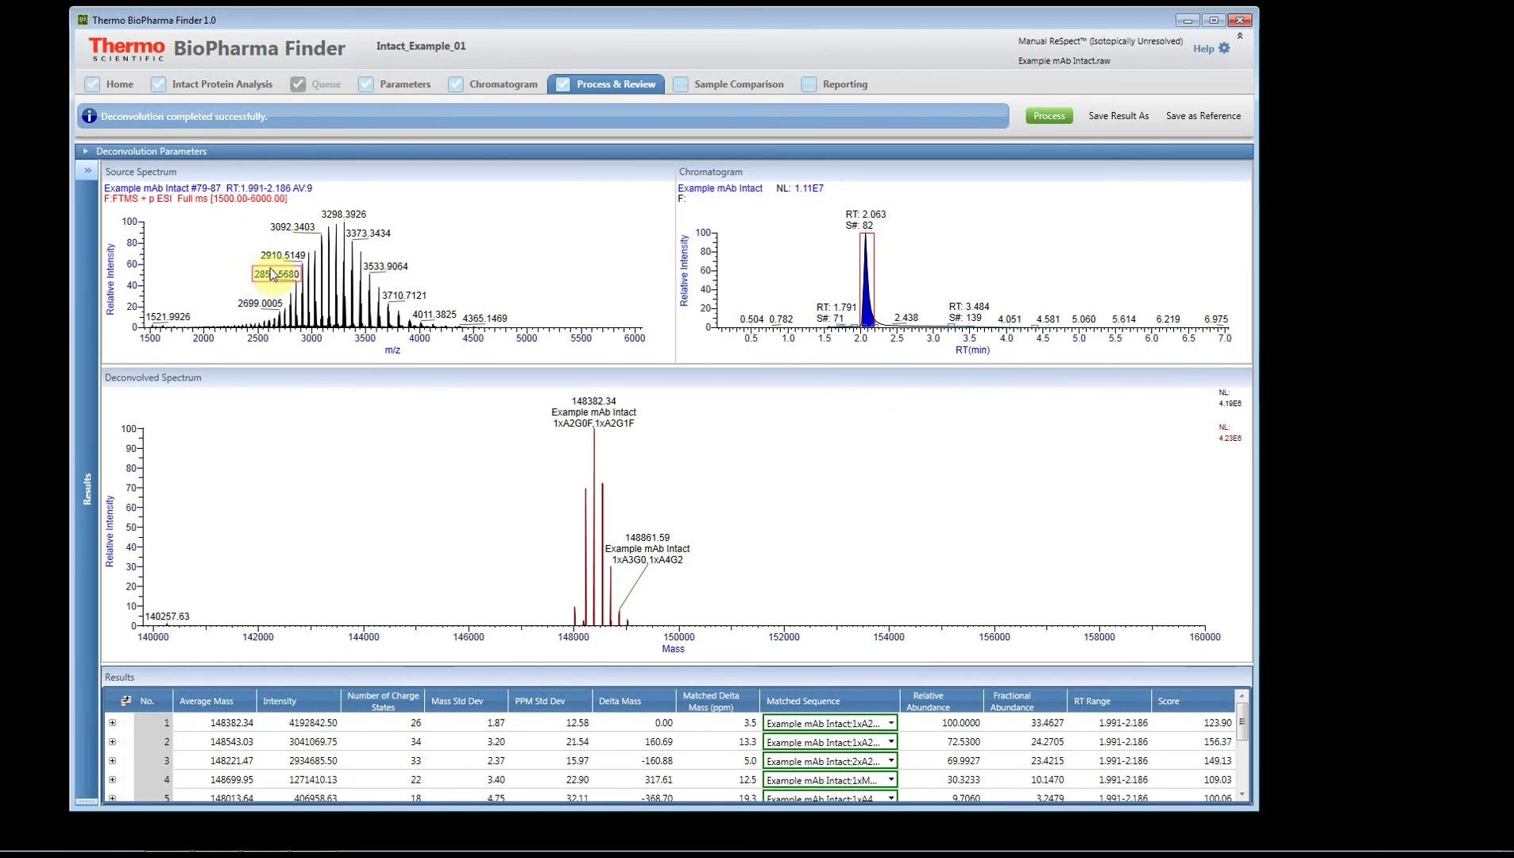
# Zoom the deconvolved spectrum to masses of about 147800 to 149250 and enlarge its plot and the results table.
pyautogui.moveTo(657, 666); pyautogui.dragTo(661, 579)
pyautogui.moveTo(512, 556); pyautogui.dragTo(688, 556)
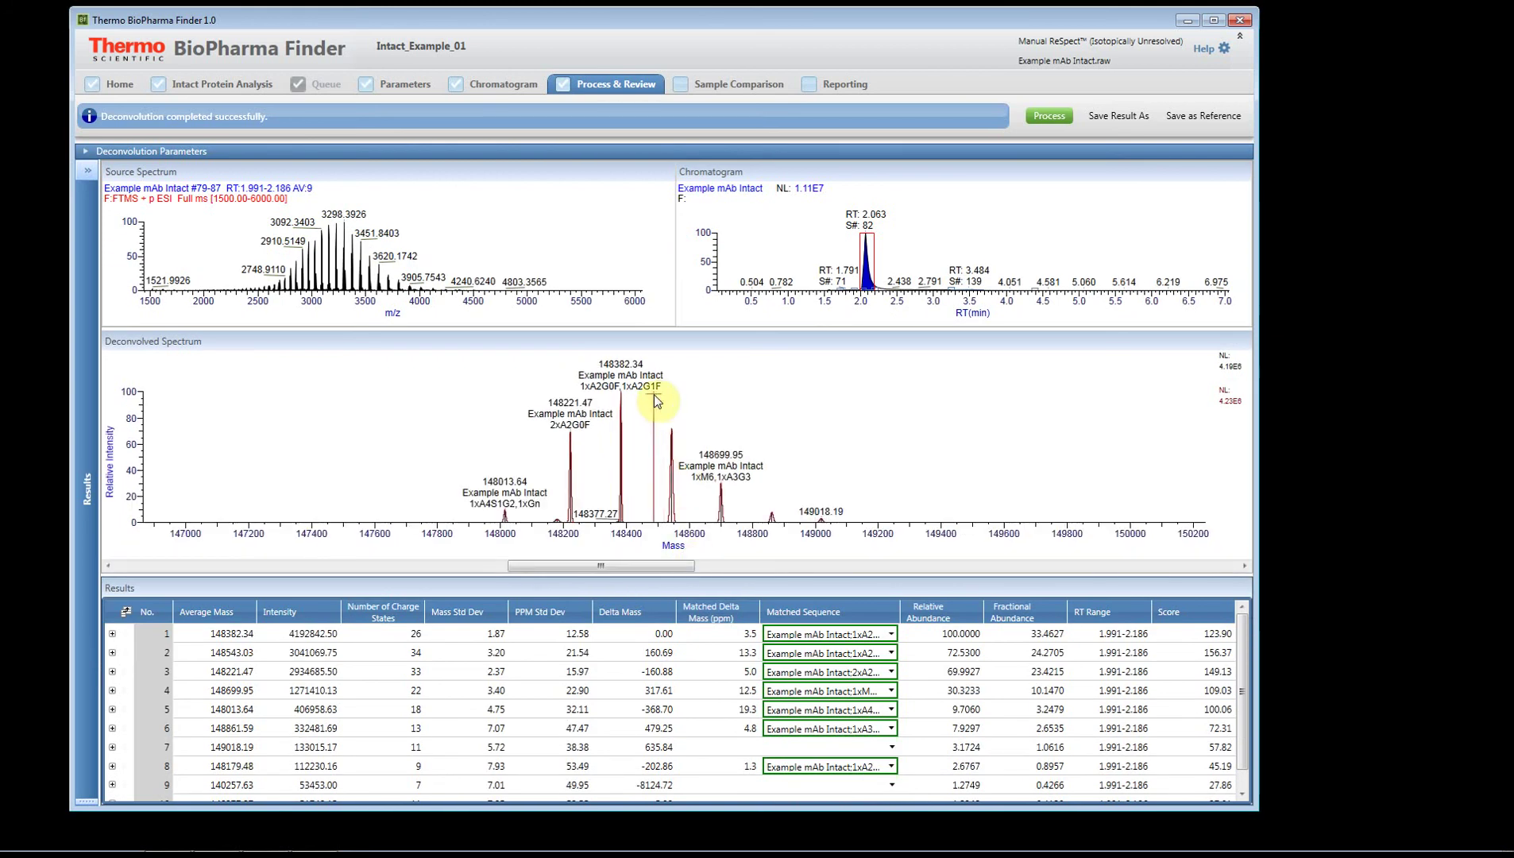
pyautogui.moveTo(441, 534); pyautogui.dragTo(898, 548)
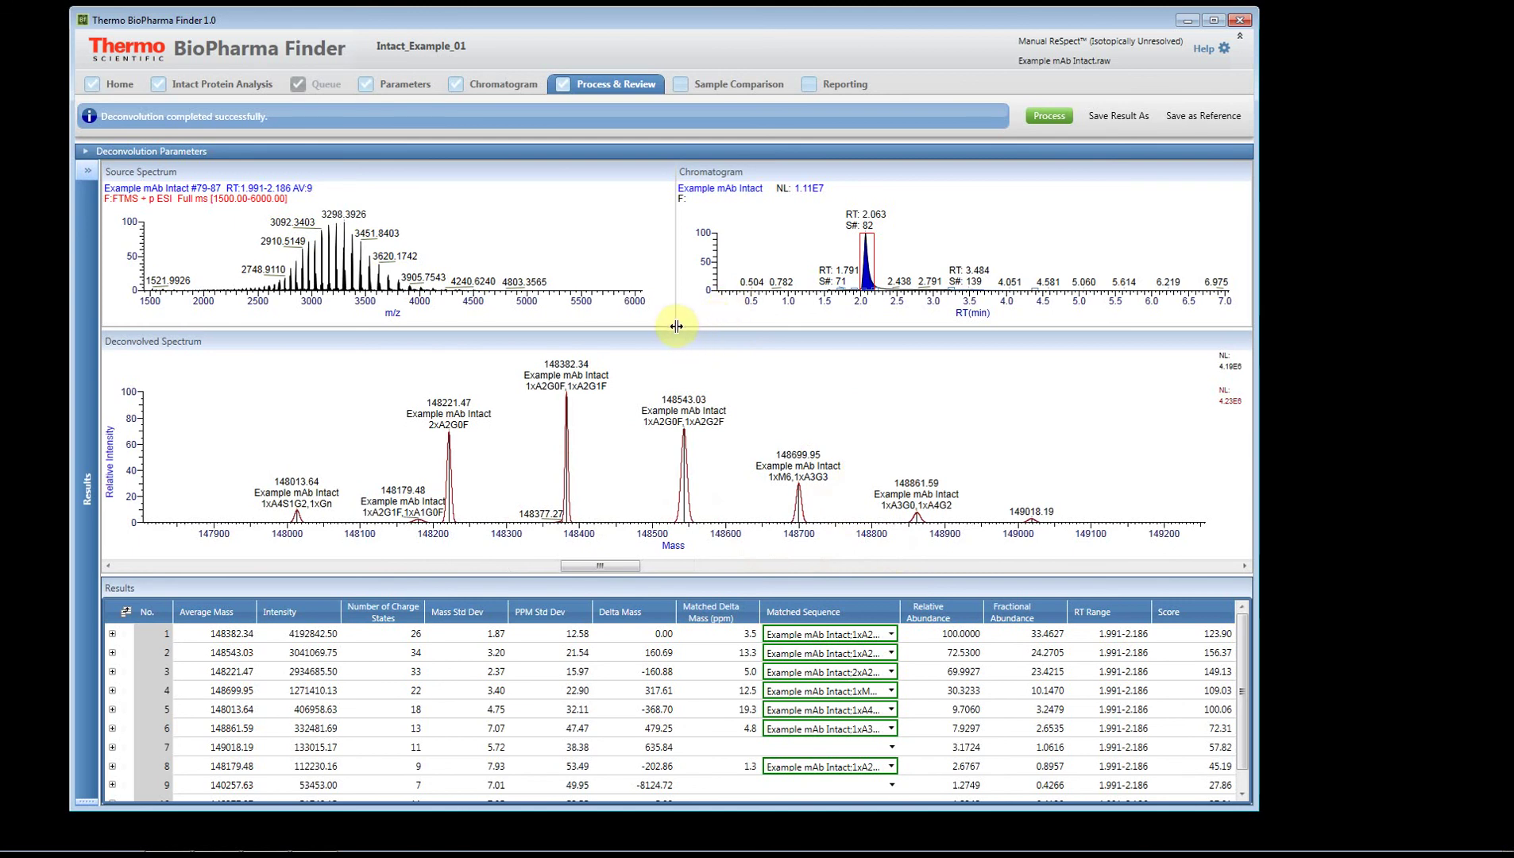
pyautogui.moveTo(677, 325); pyautogui.dragTo(671, 236)
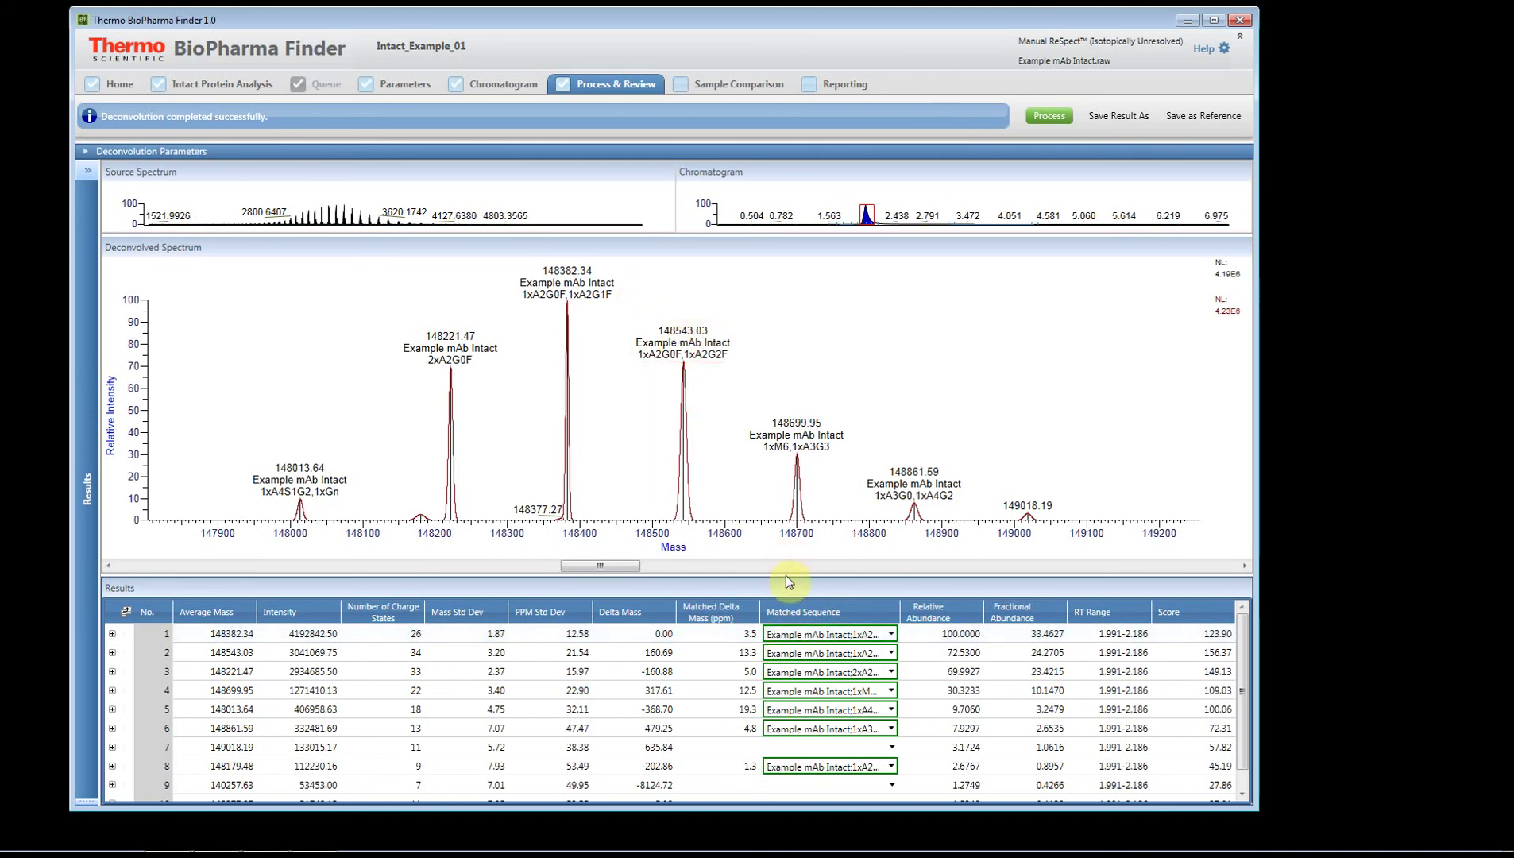
# Examine the first component's matched sequence and its detail rows in the results, shifting the deconvolved spectrum slightly toward lower masses.
pyautogui.click(273, 638)
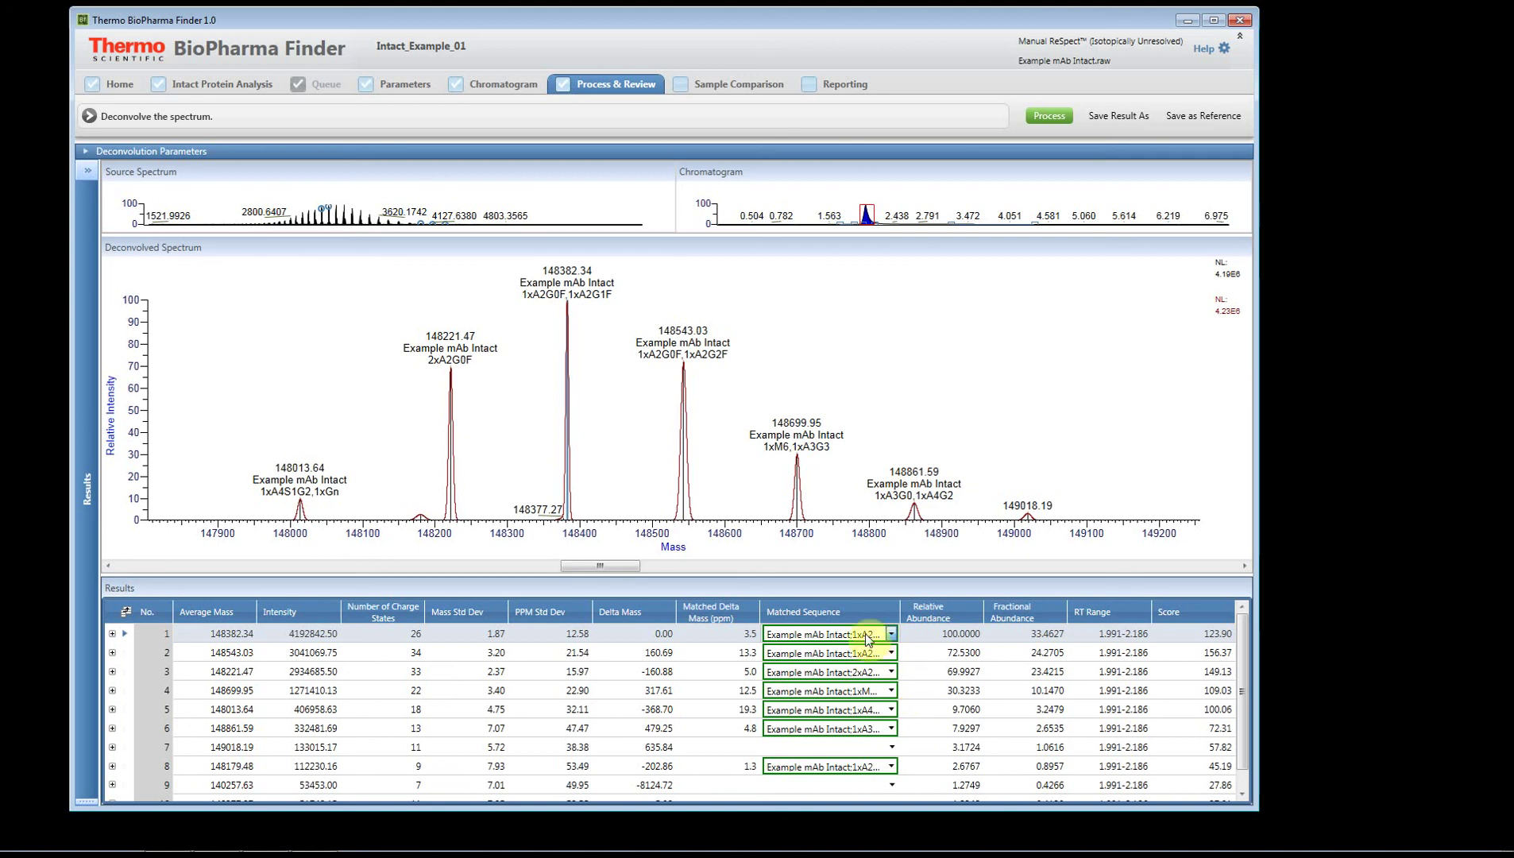
pyautogui.click(842, 634)
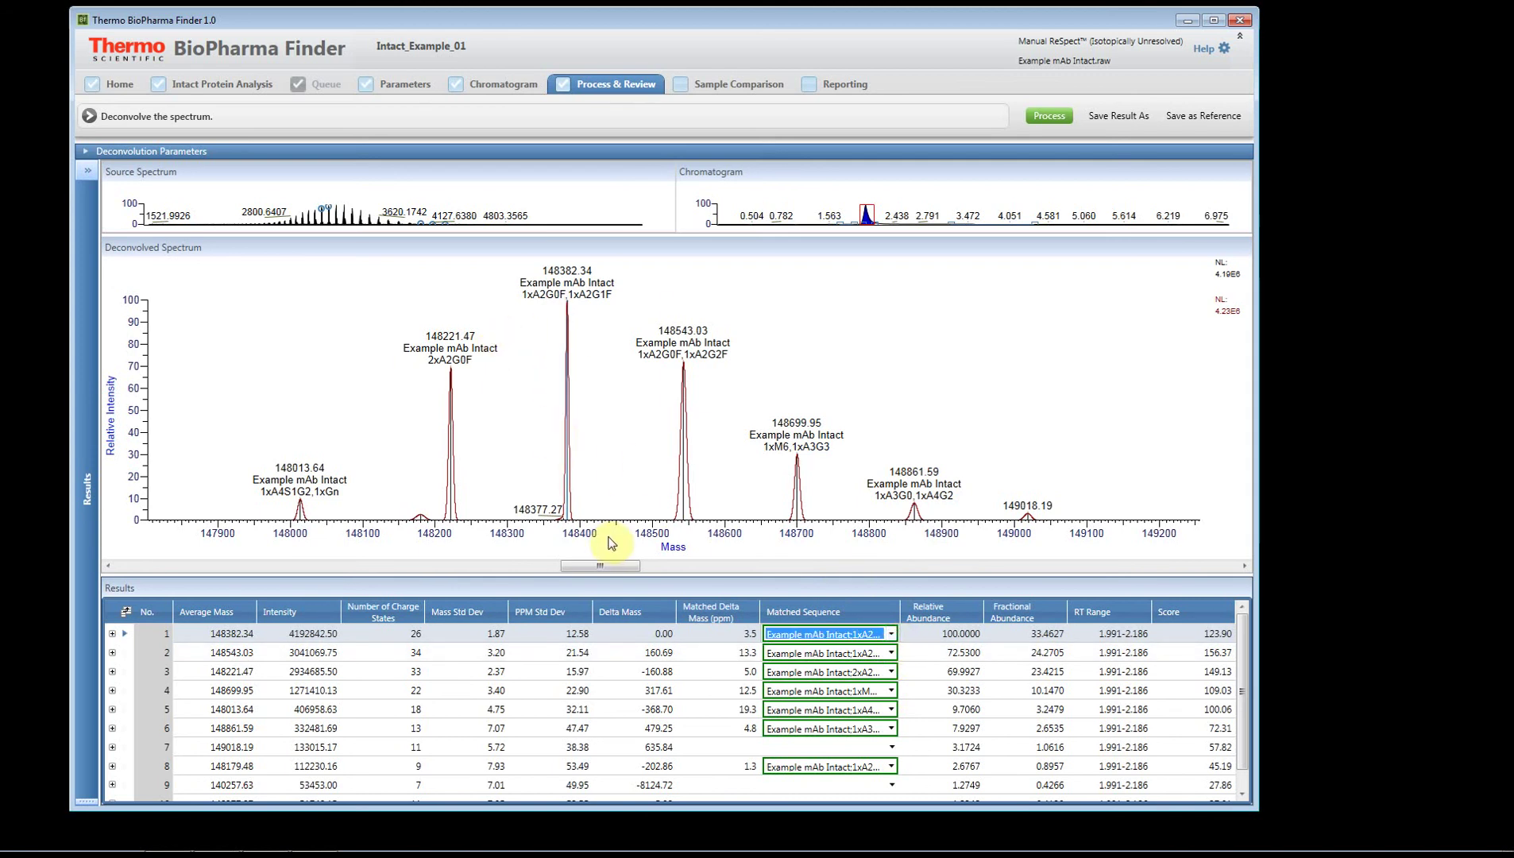
pyautogui.moveTo(610, 567); pyautogui.dragTo(601, 567)
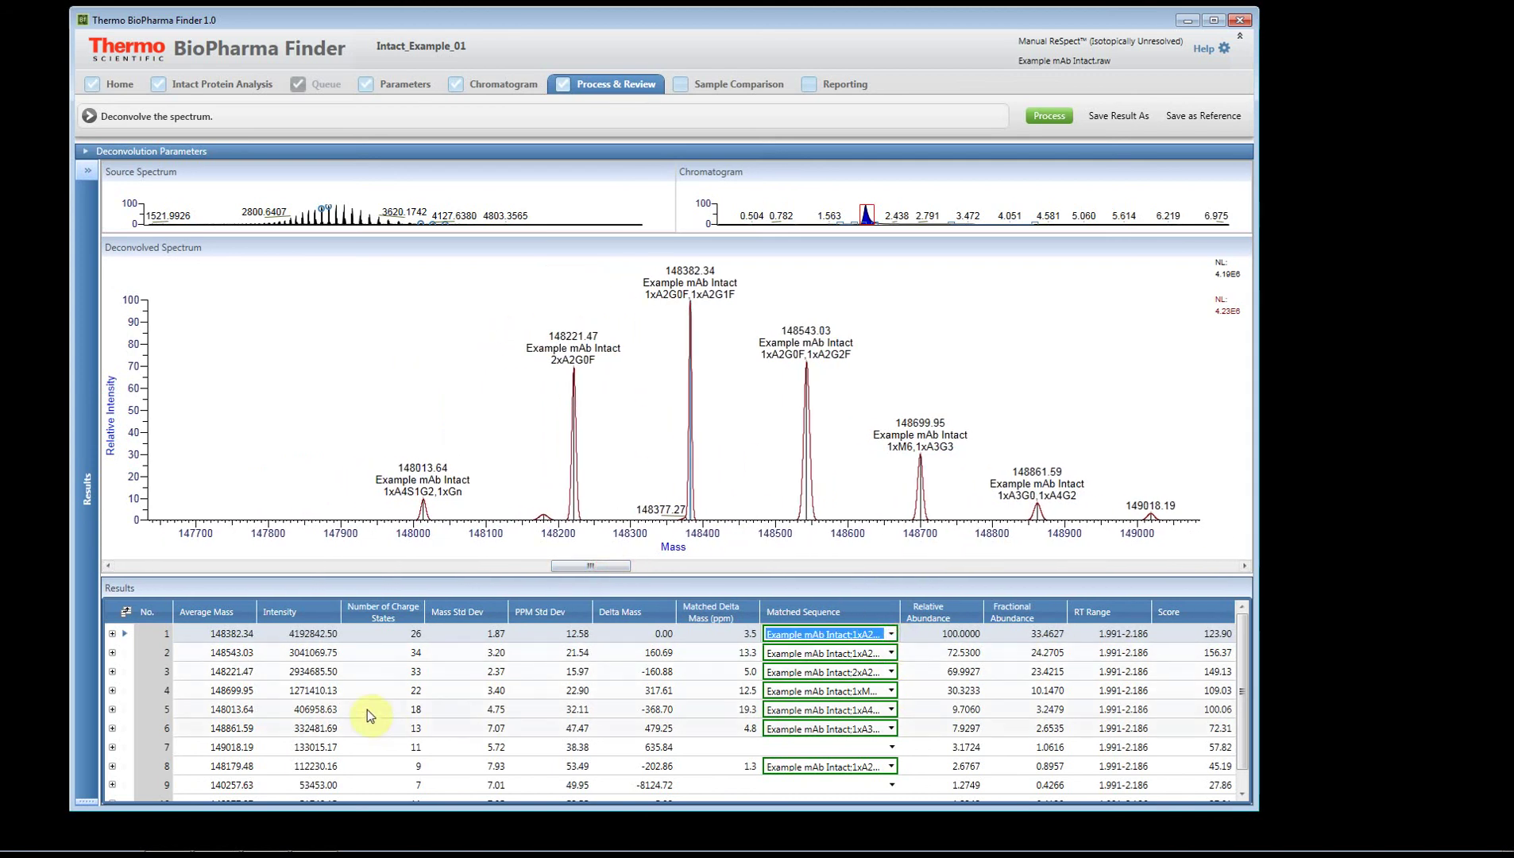
pyautogui.click(112, 634)
pyautogui.click(112, 633)
# Enlarge the source spectrum and inspect the charge-state peaks marked for each of the first four result components.
pyautogui.moveTo(720, 232); pyautogui.dragTo(729, 502)
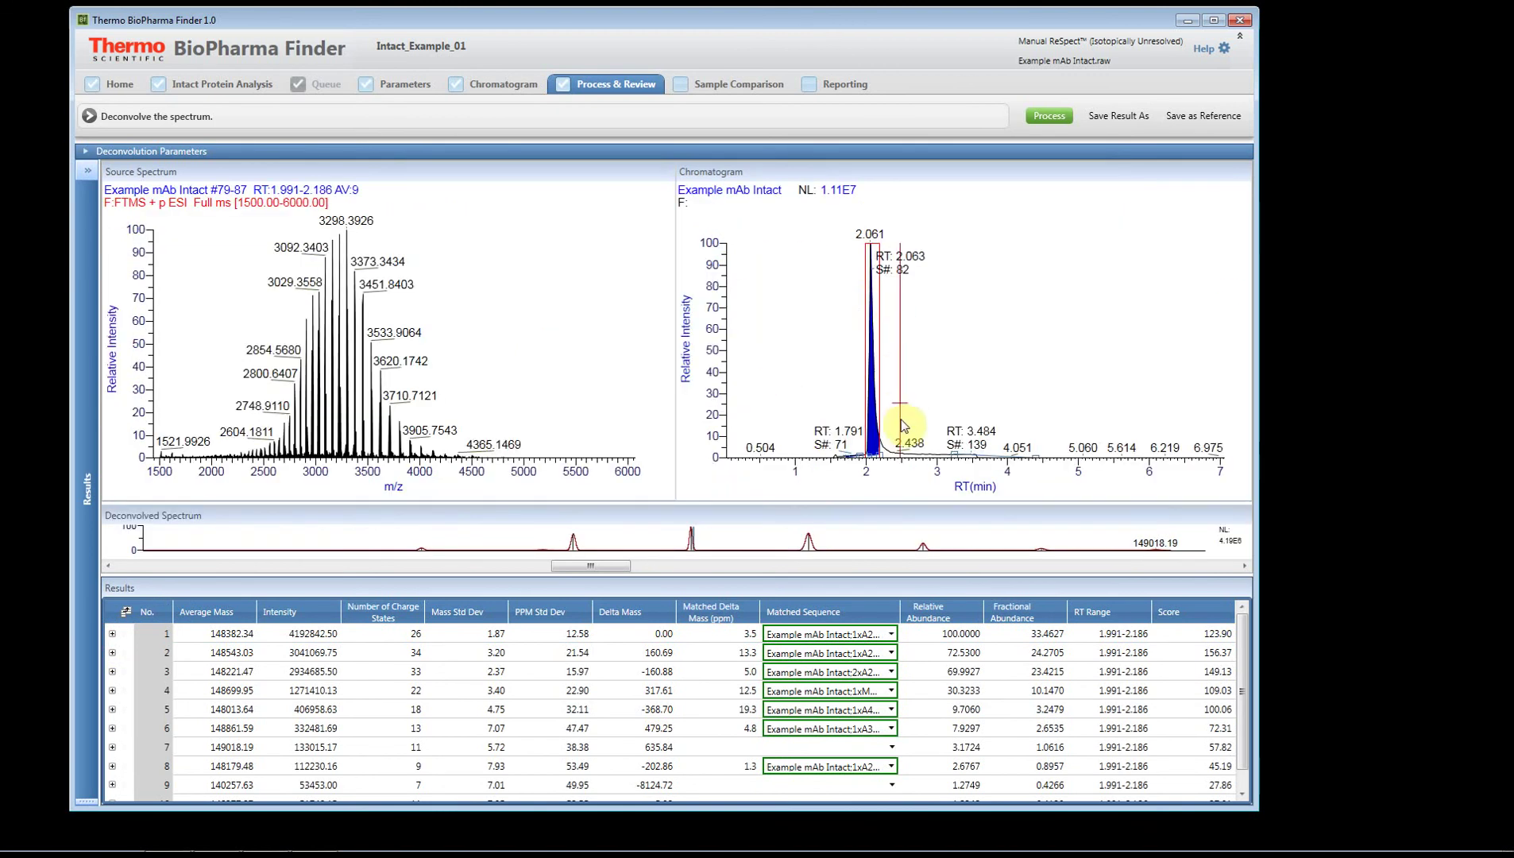
pyautogui.click(223, 637)
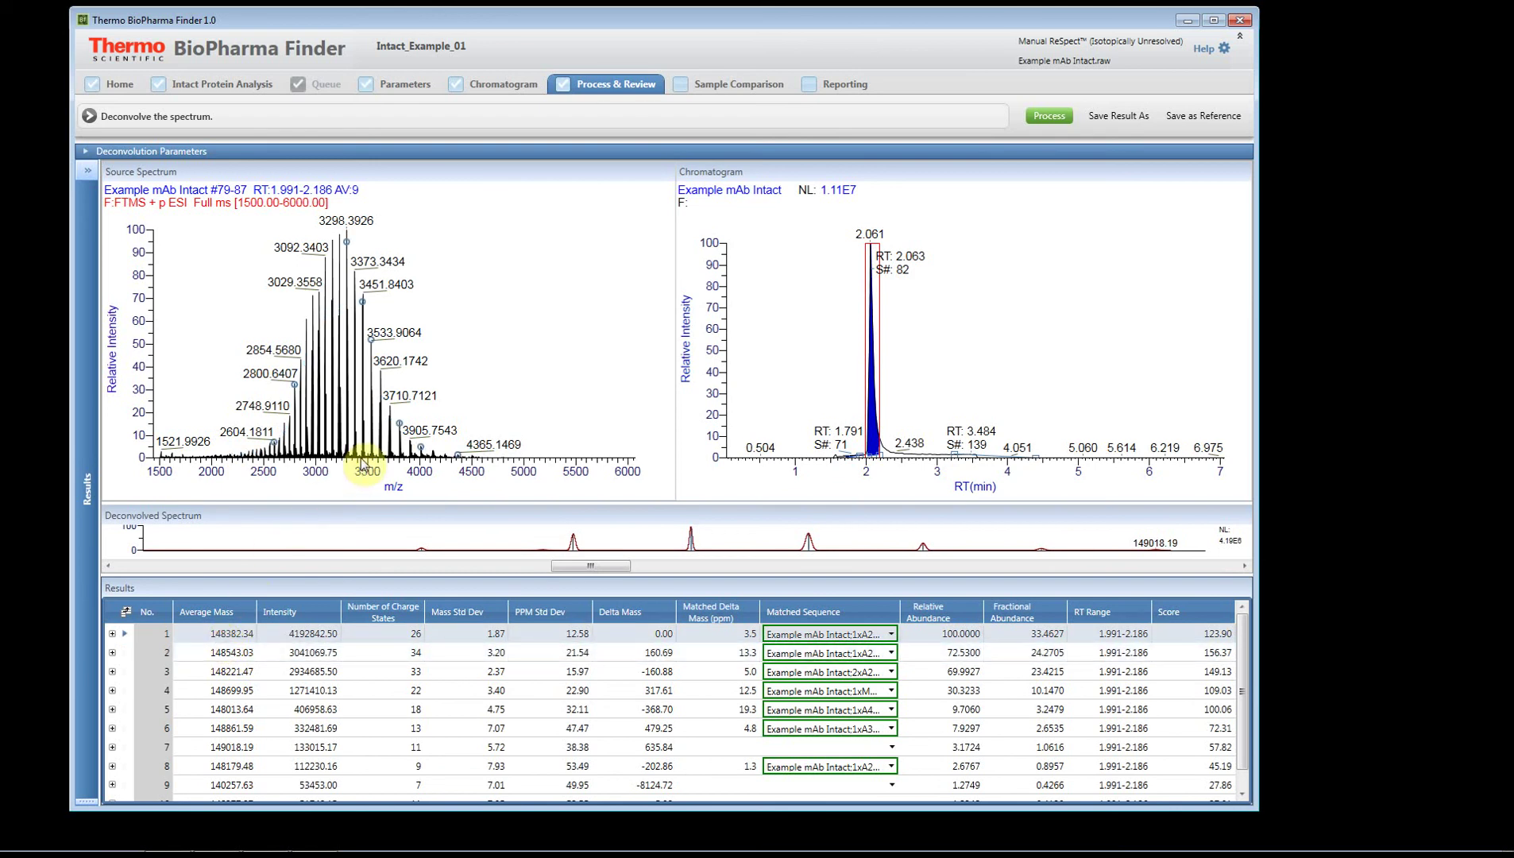
pyautogui.click(210, 654)
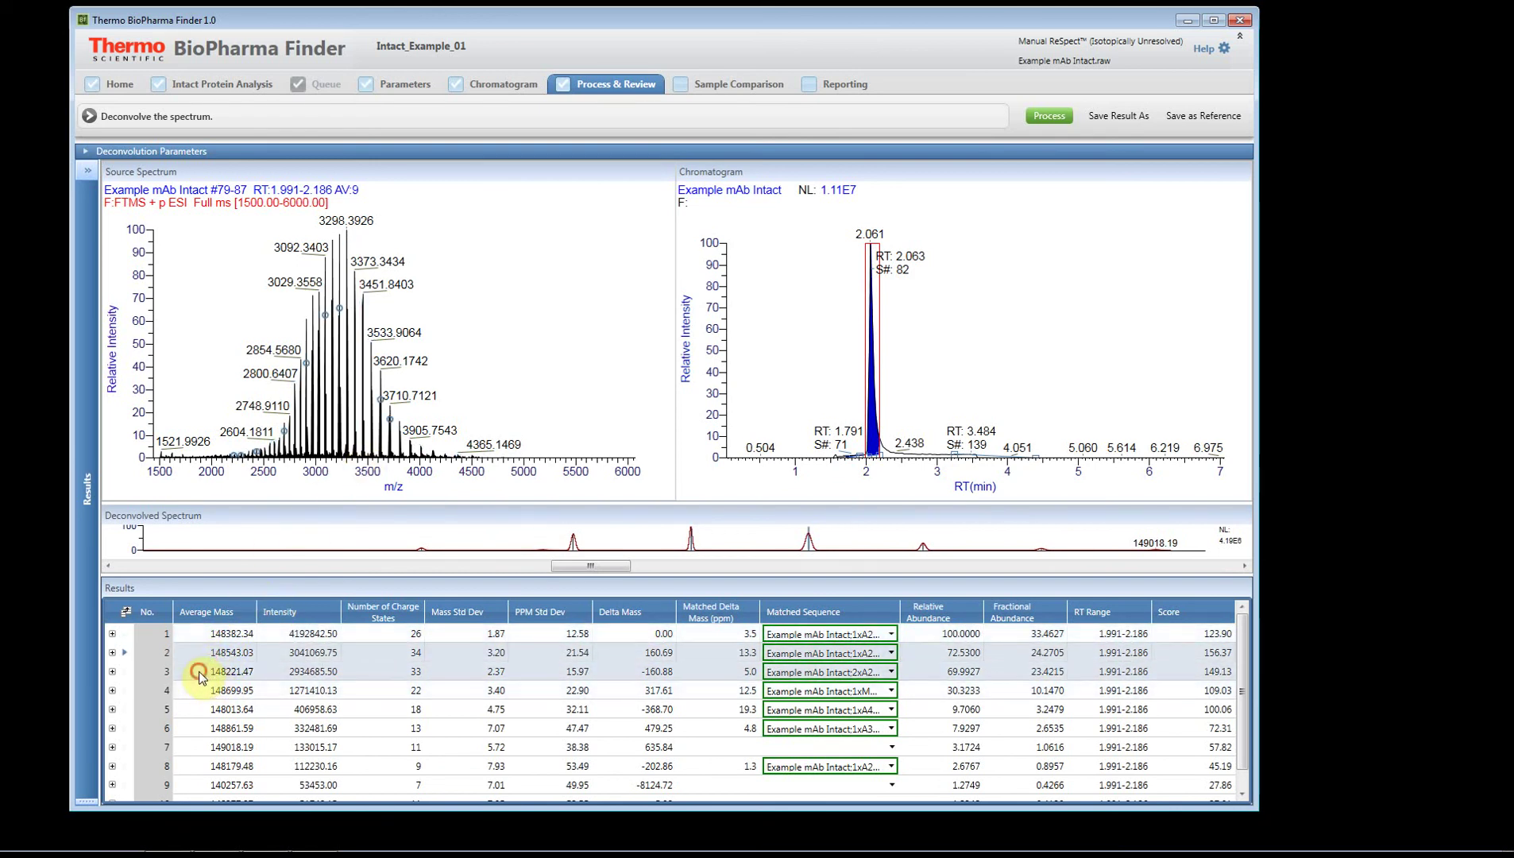
pyautogui.click(211, 672)
pyautogui.click(213, 694)
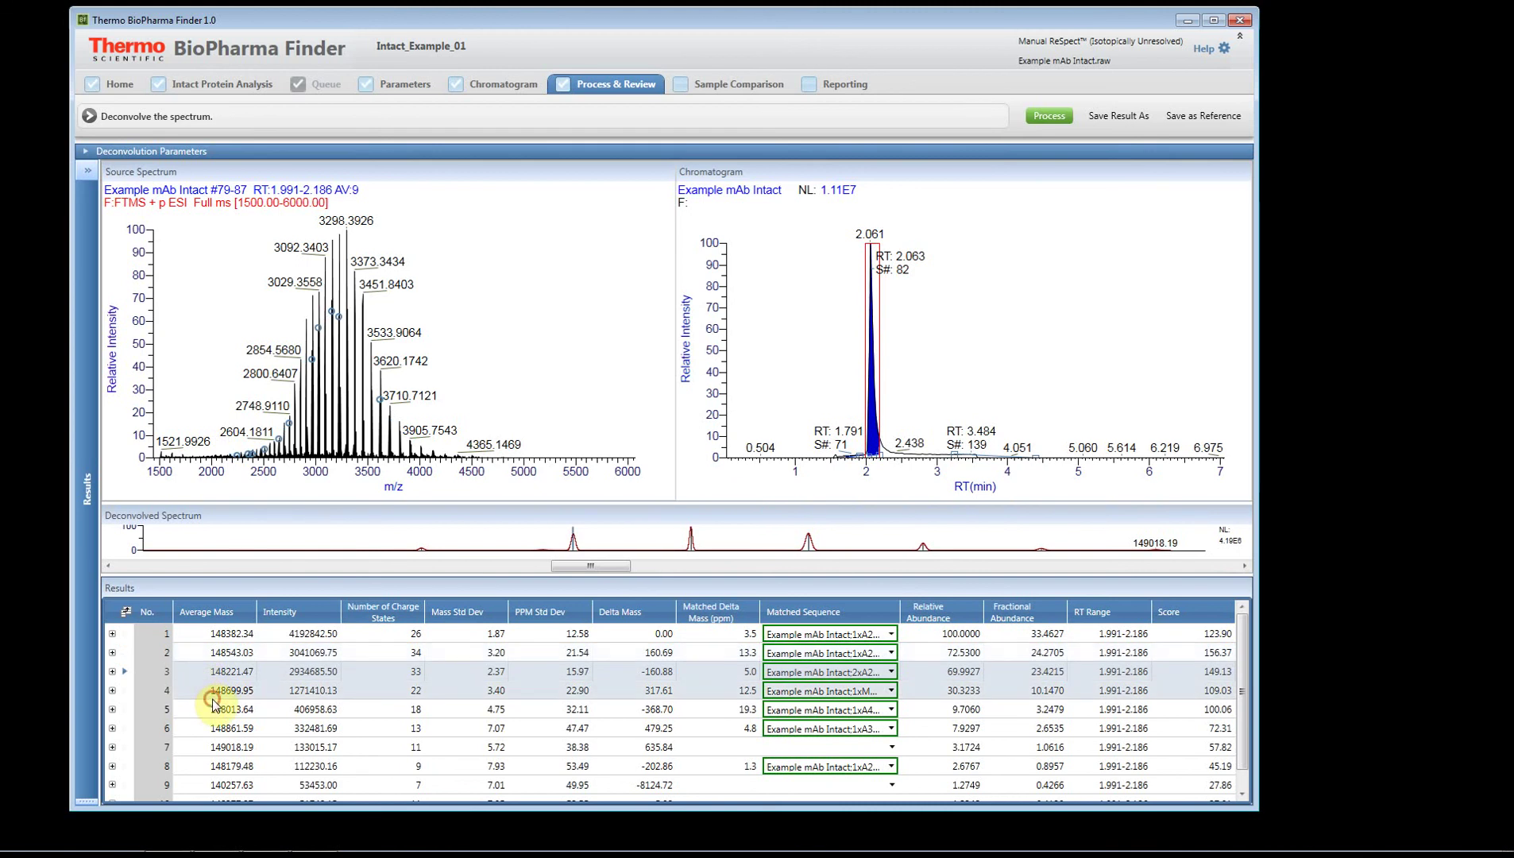
# Review the saved-results pane and the main deconvolution parameters, collapse both, and enlarge the deconvolved spectrum plot again.
pyautogui.click(88, 174)
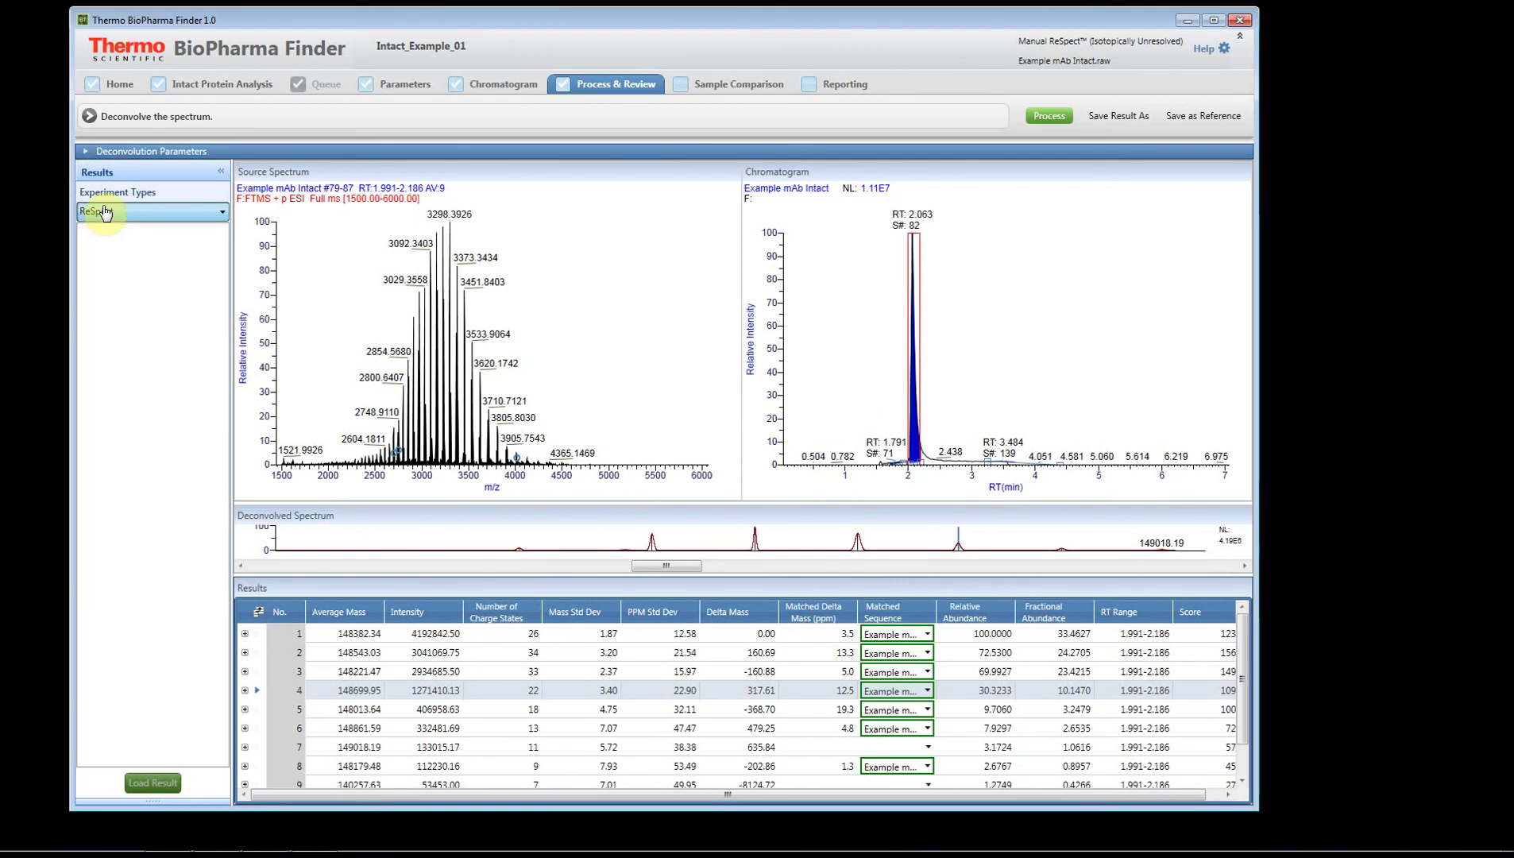
pyautogui.click(221, 171)
pyautogui.click(86, 151)
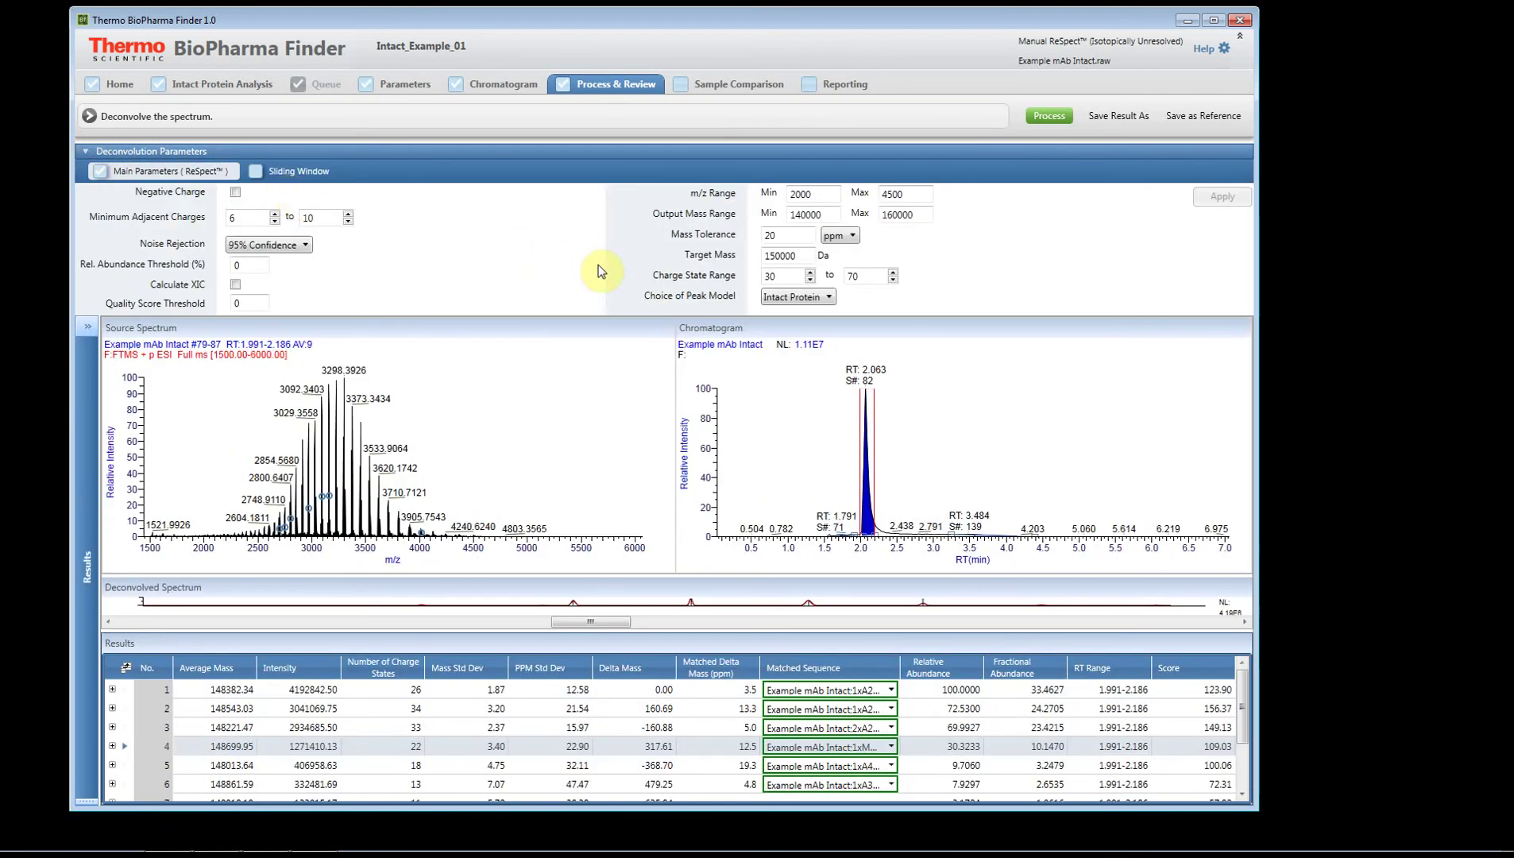
pyautogui.click(83, 151)
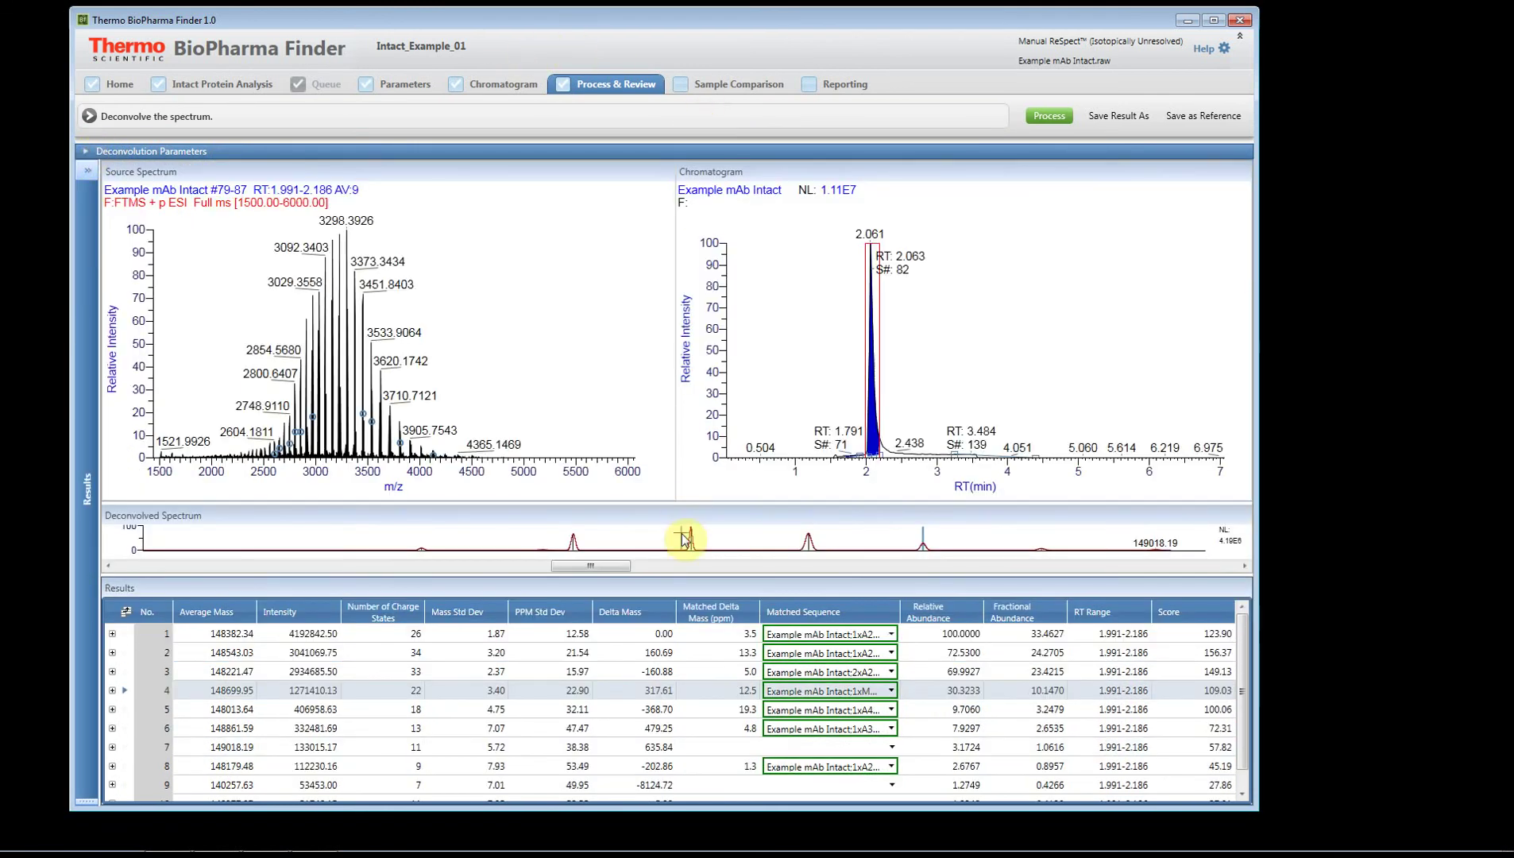
pyautogui.moveTo(686, 501); pyautogui.dragTo(673, 304)
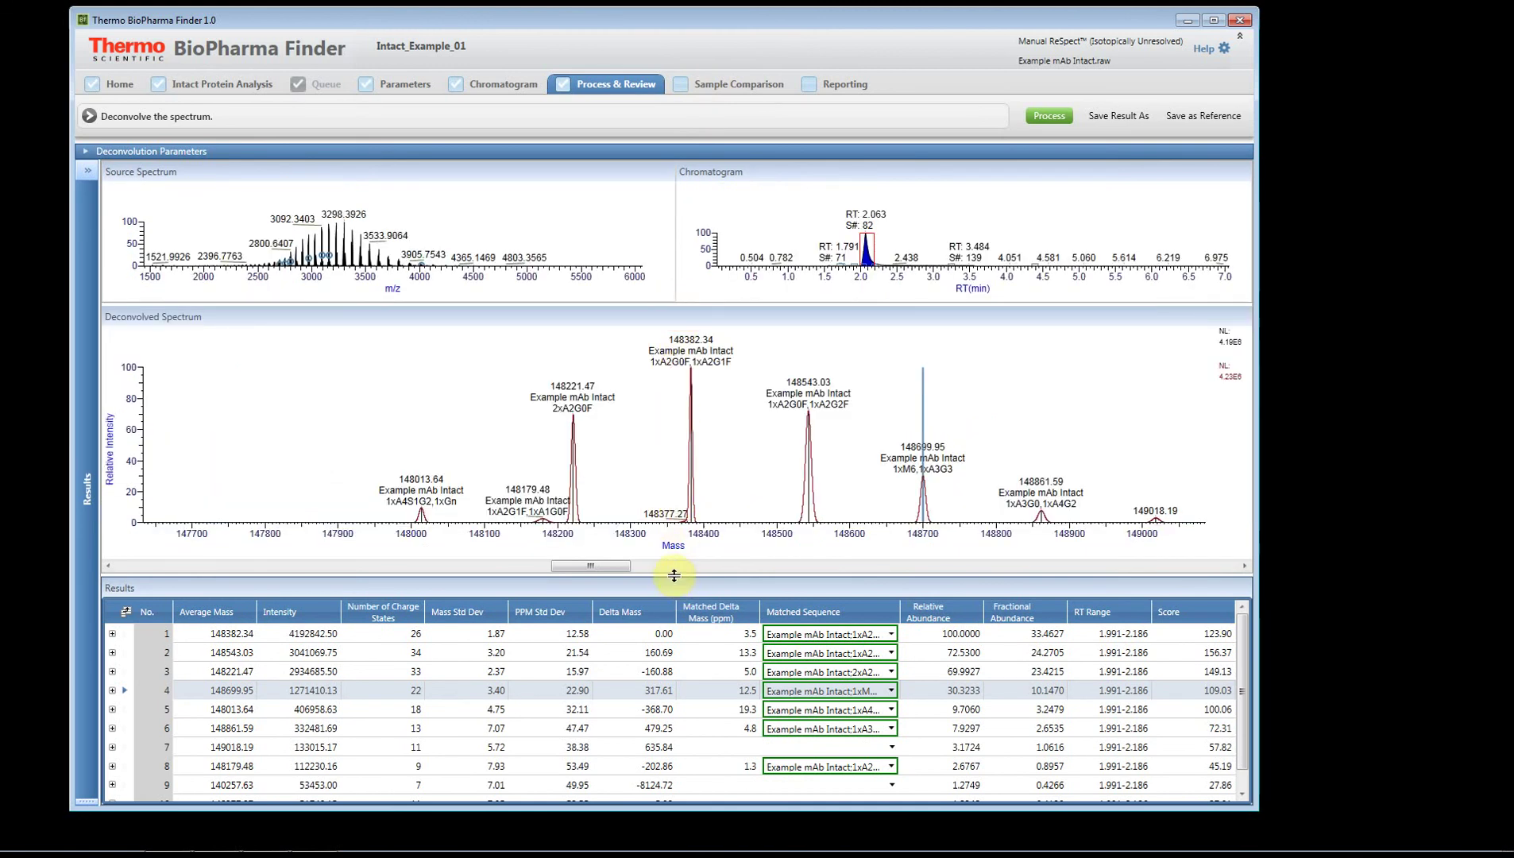
pyautogui.moveTo(704, 568); pyautogui.dragTo(705, 601)
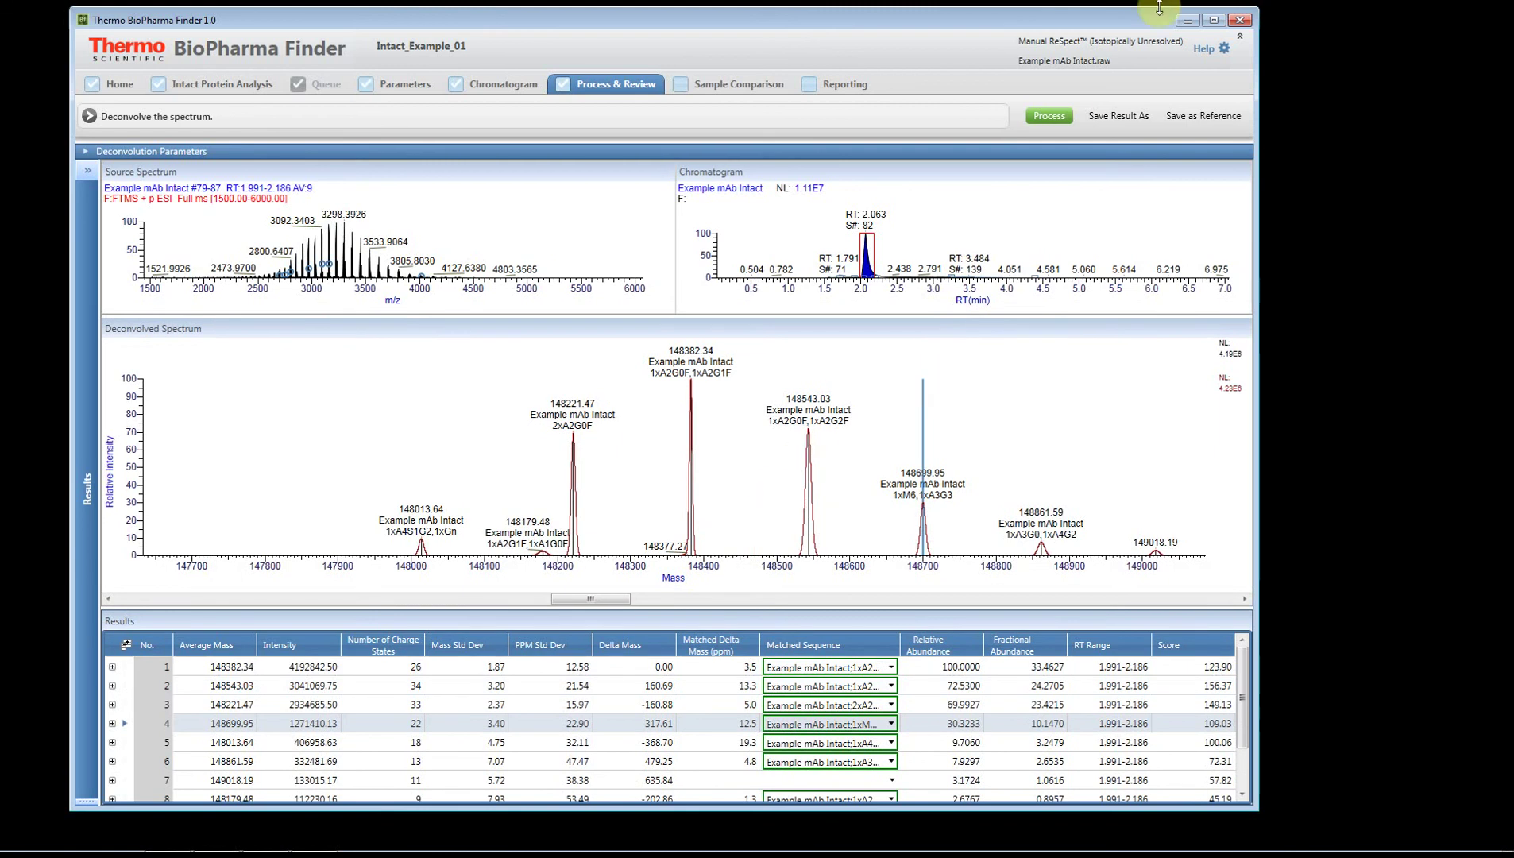
# Save the deconvolution result under the name Intact_examples.
pyautogui.click(1109, 117)
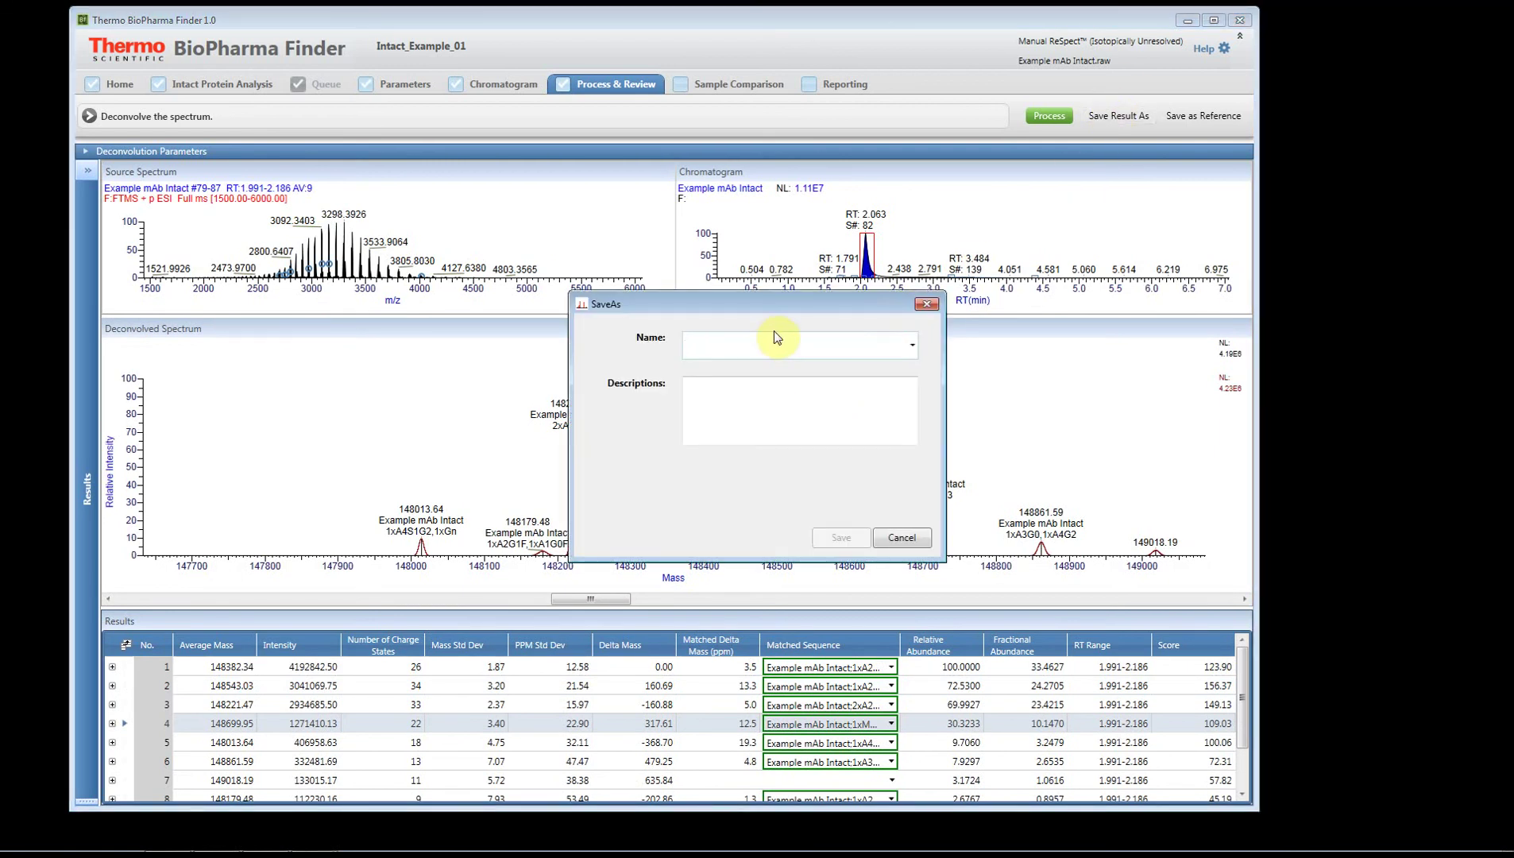
pyautogui.write('Intact')
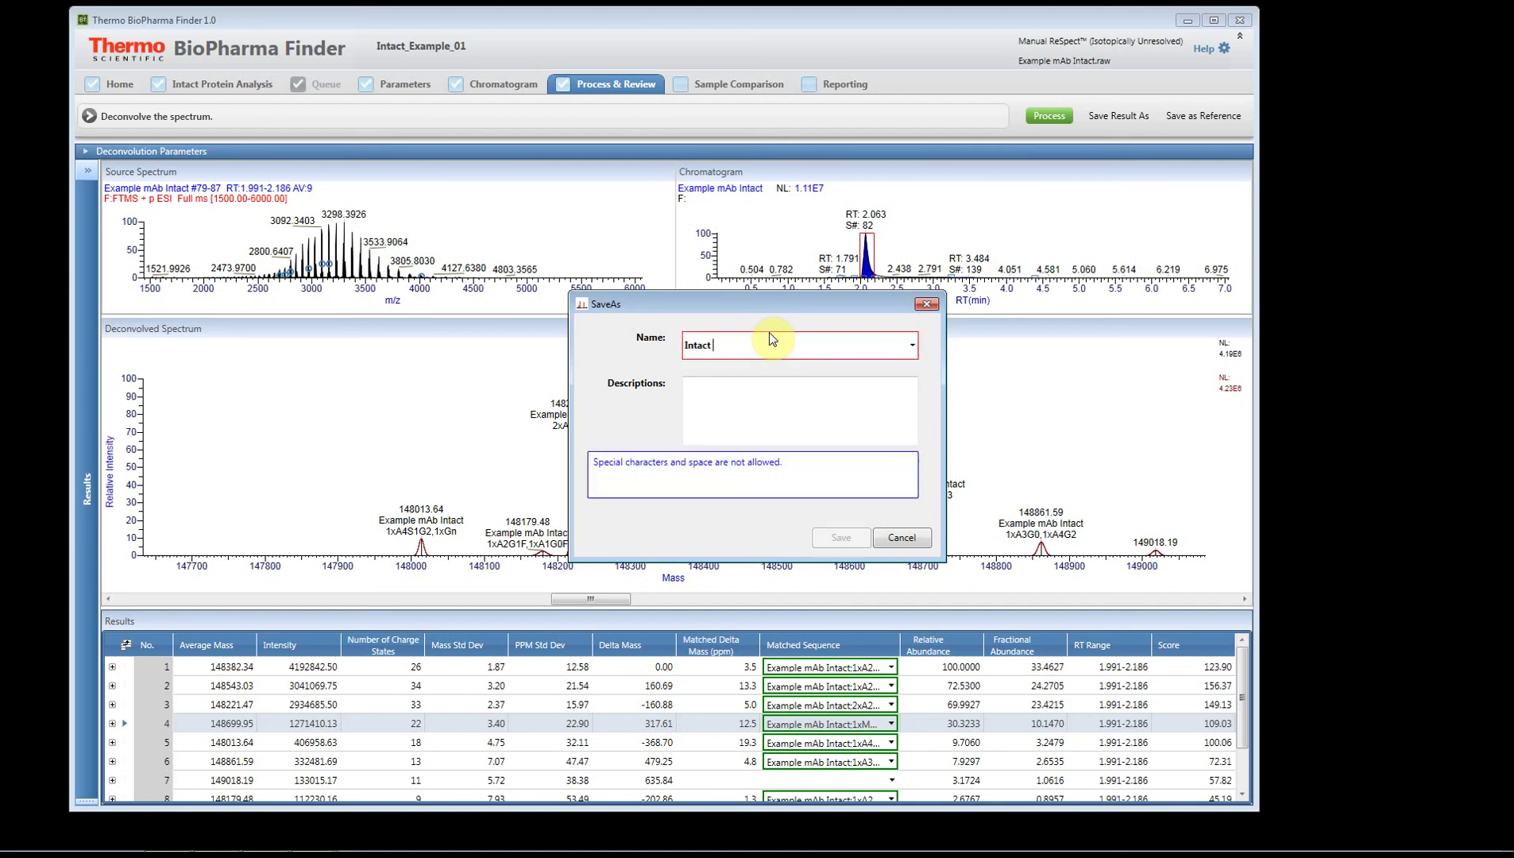
pyautogui.write('_examples')
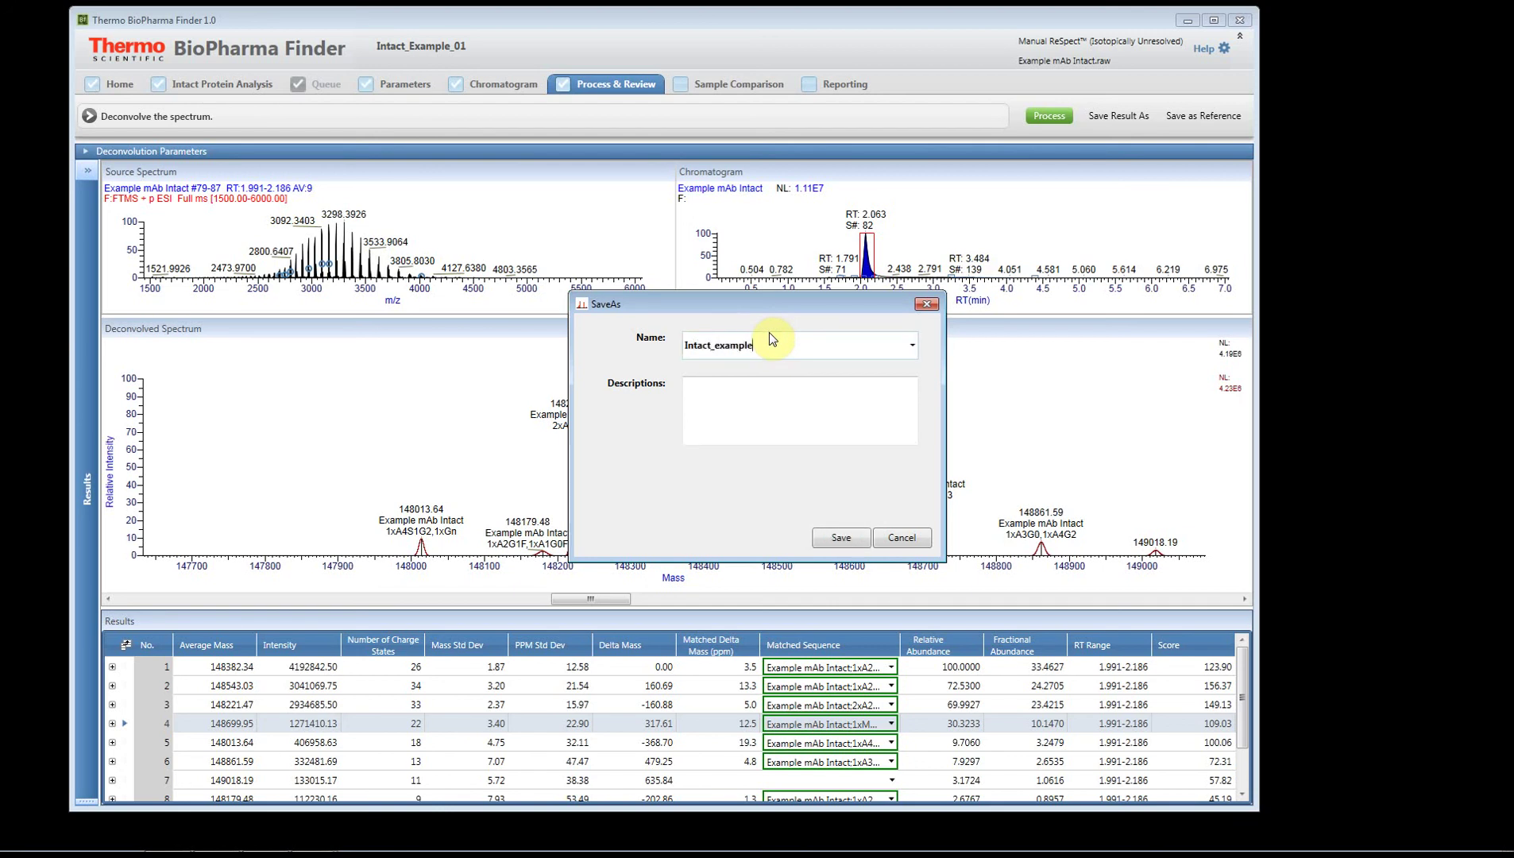
pyautogui.click(849, 540)
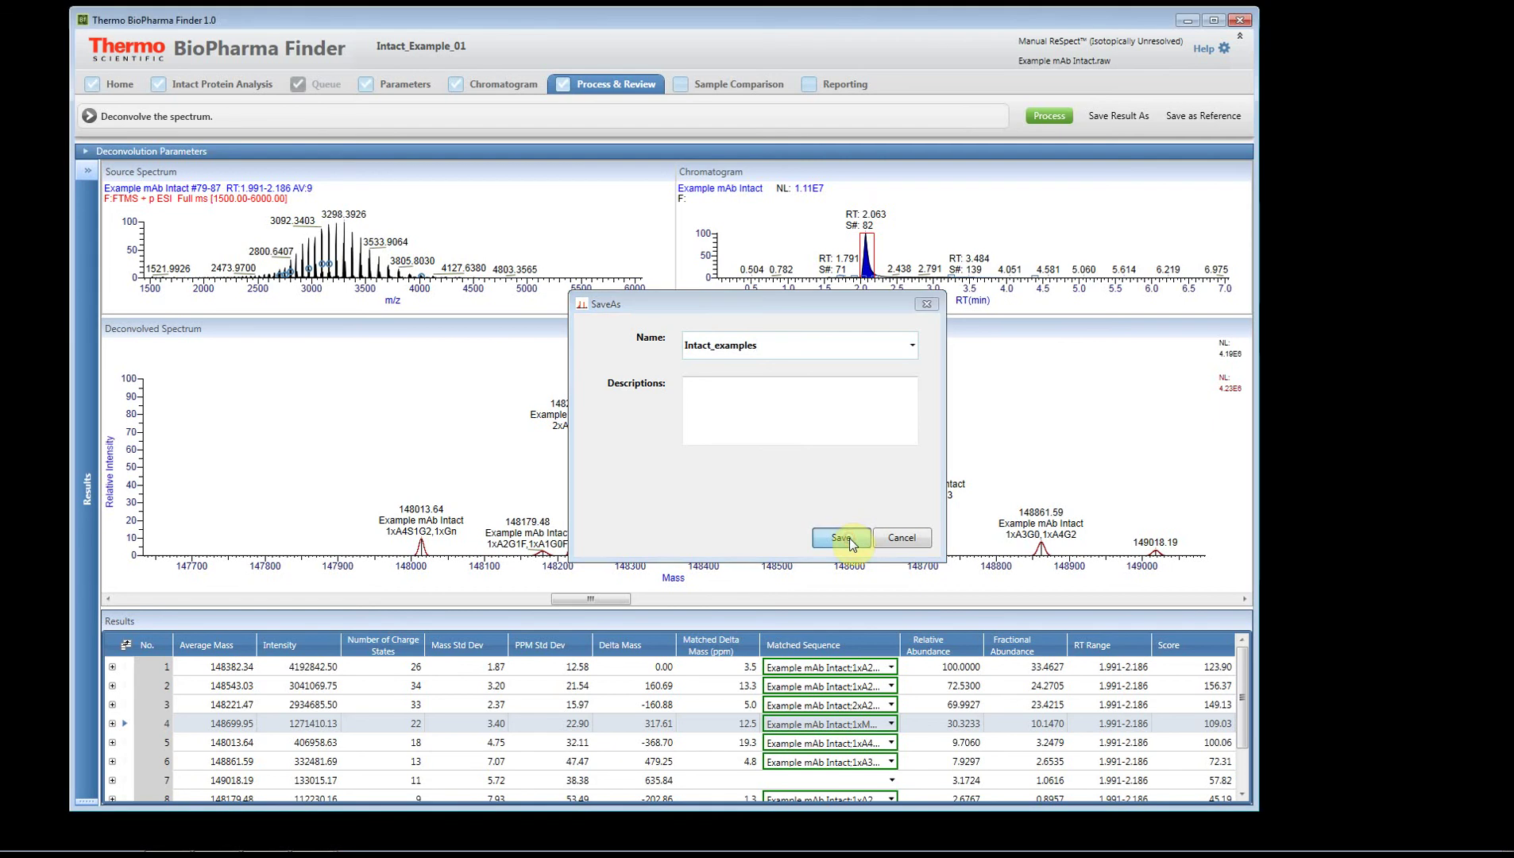
# Save the deconvolution result as a reference named Intact_Example.
pyautogui.click(1191, 119)
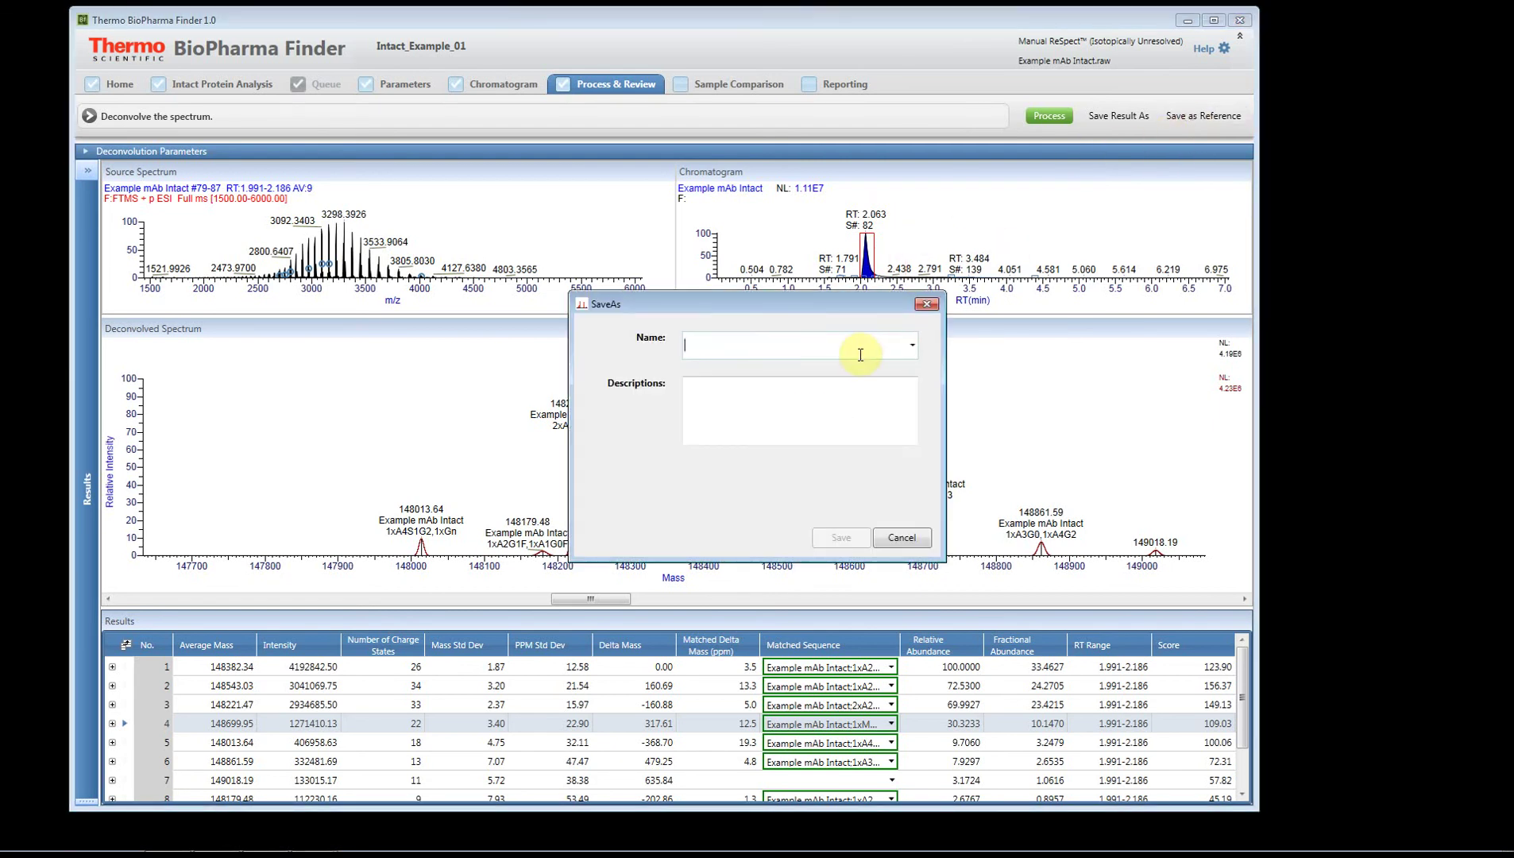
pyautogui.click(861, 355)
pyautogui.write('I')
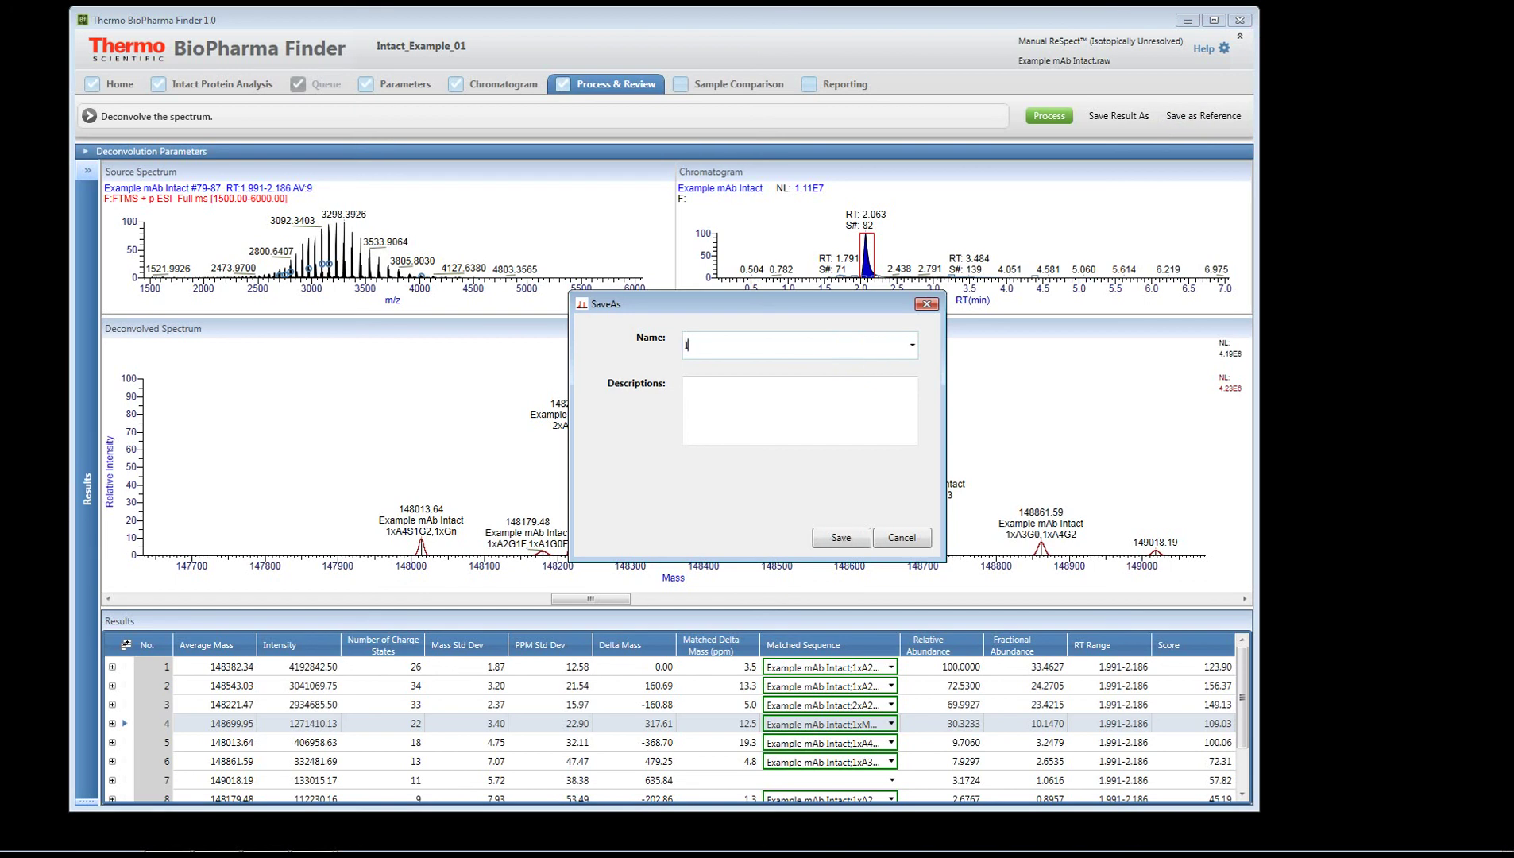
pyautogui.write('ntact_Example')
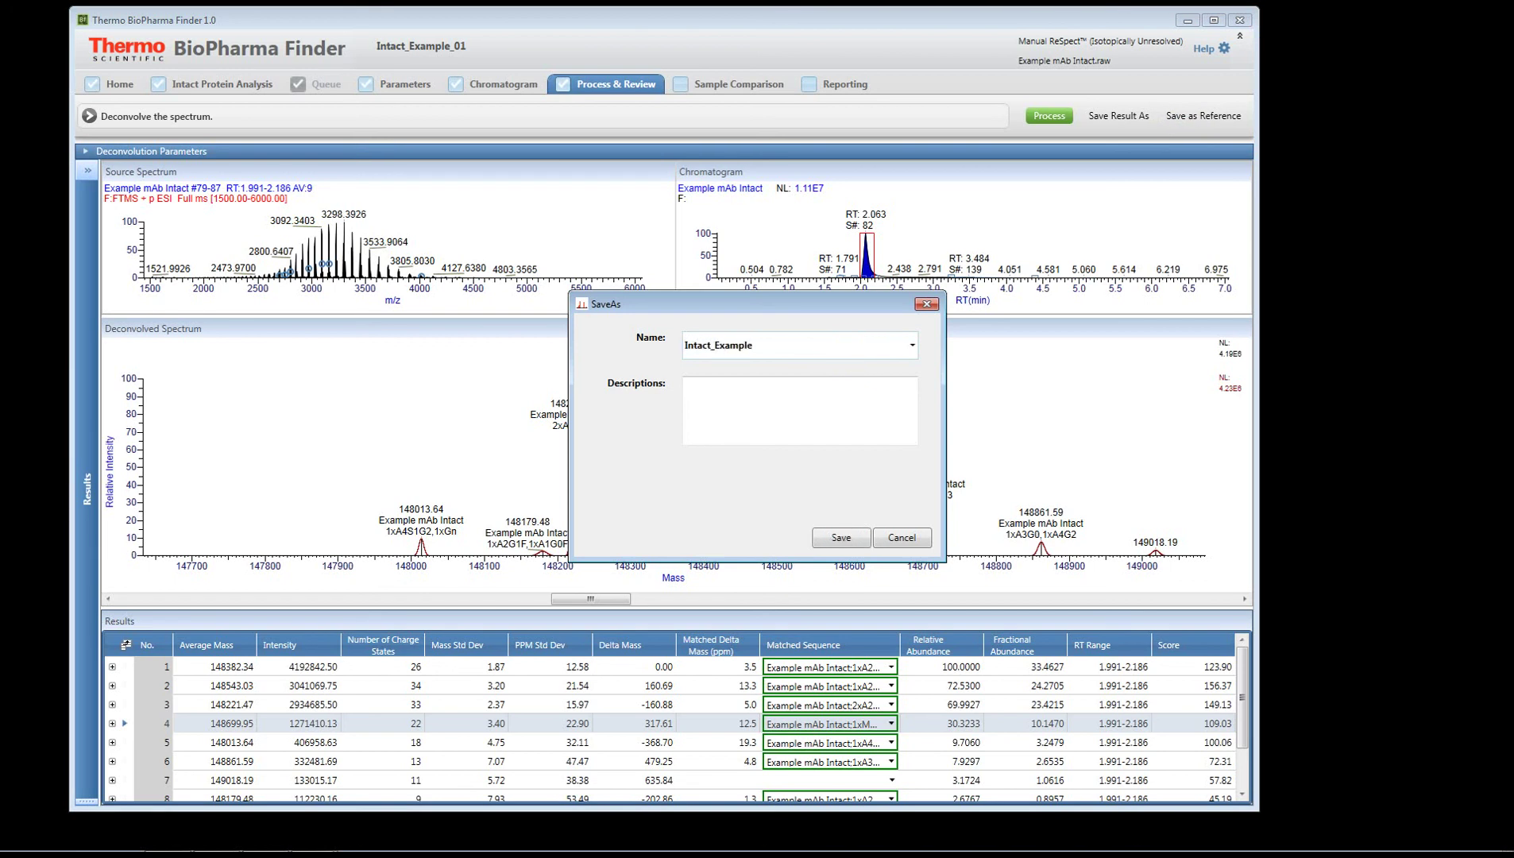
pyautogui.click(841, 537)
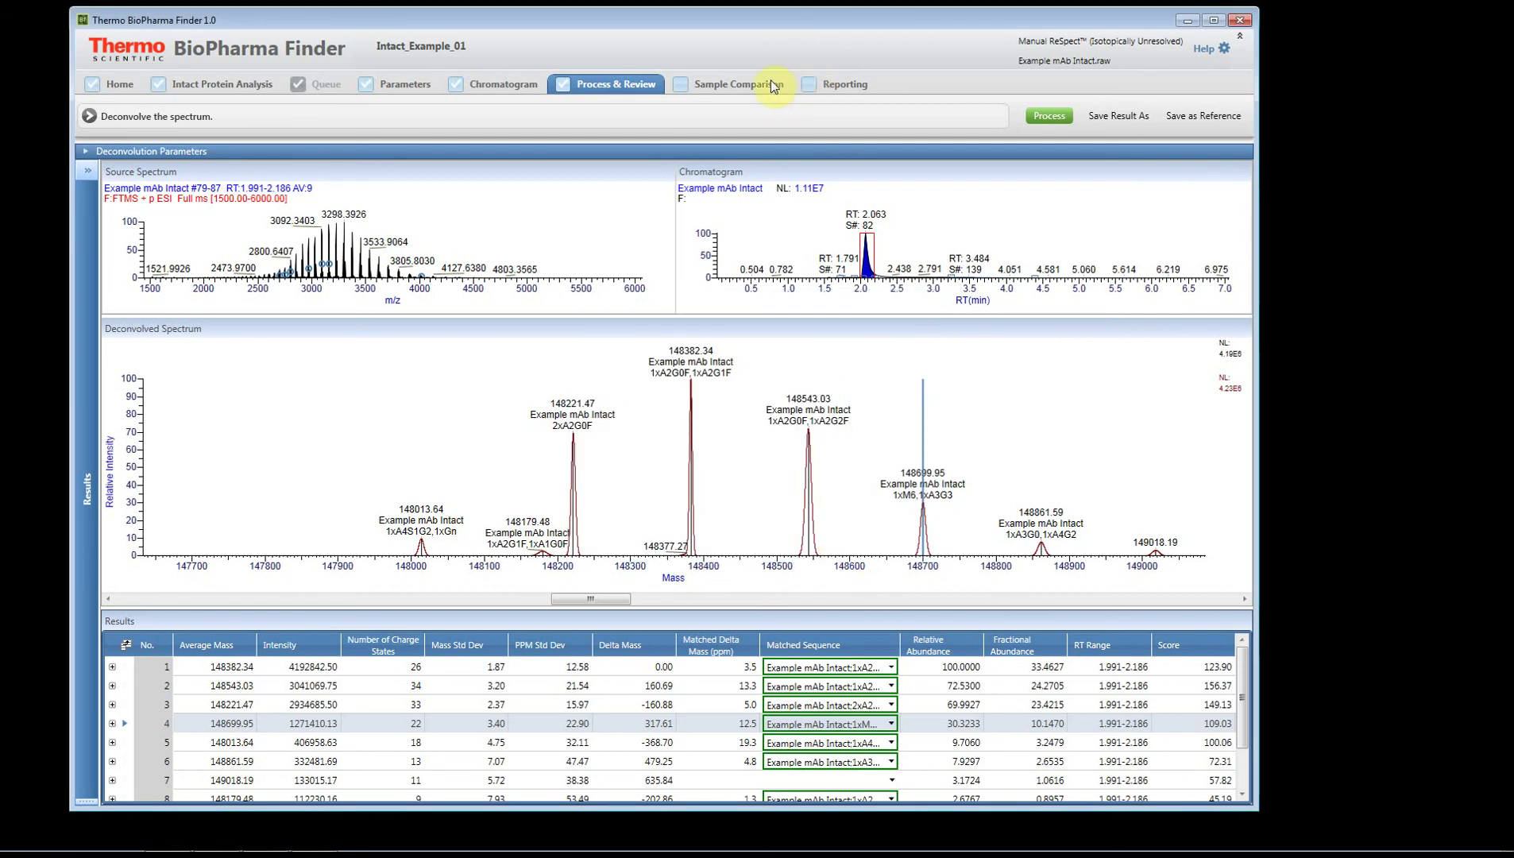
# Set up an Auto ReSpect intact analysis with 20141217_WmAb_100ngul-2uL_17K_24.raw selected, and open the Intact_Example_01 method for editing.
pyautogui.click(216, 85)
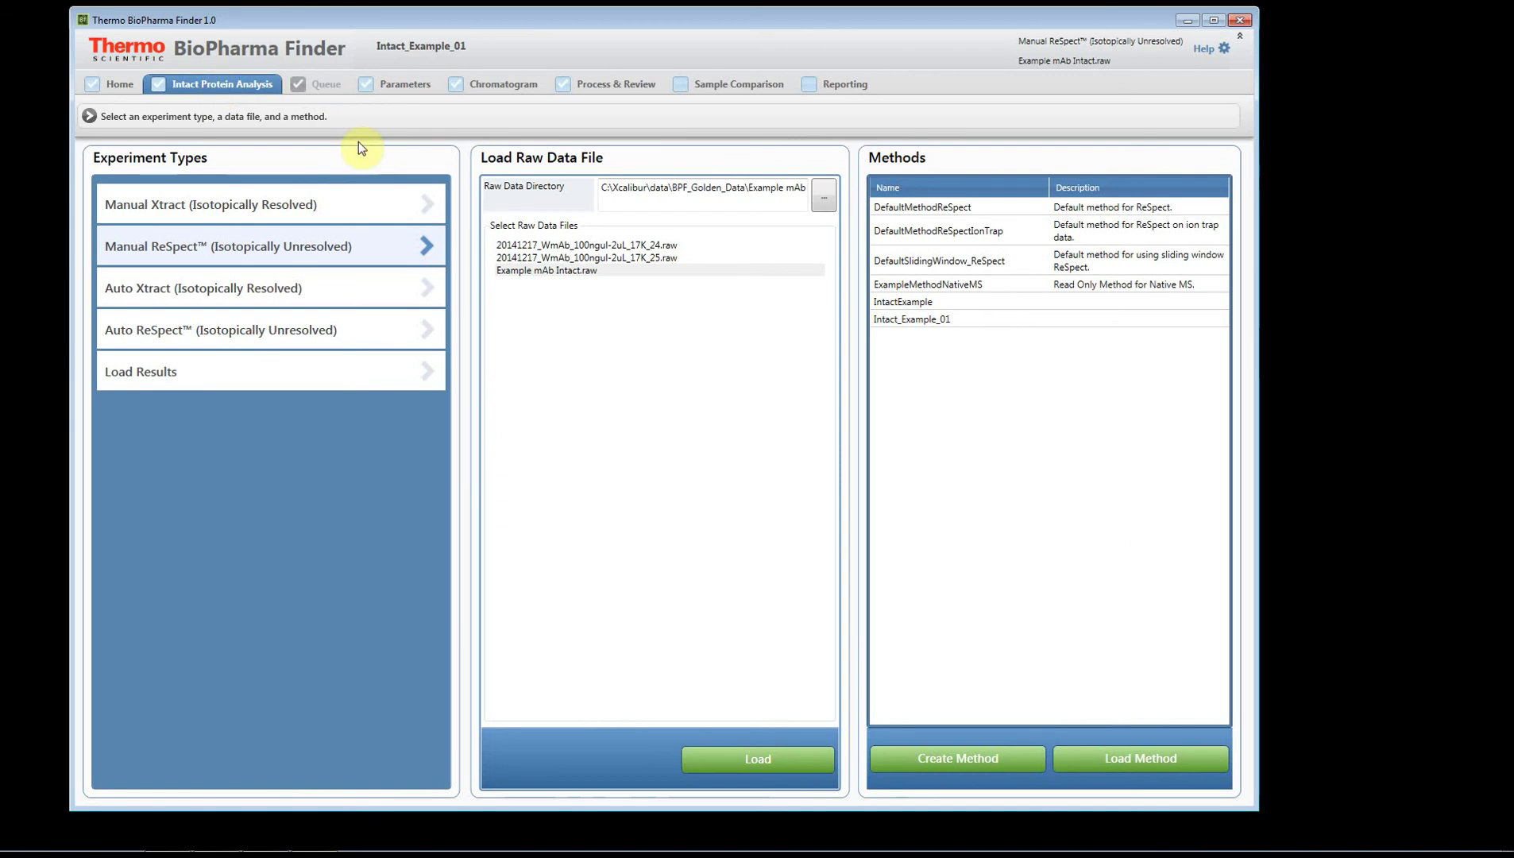
pyautogui.click(582, 247)
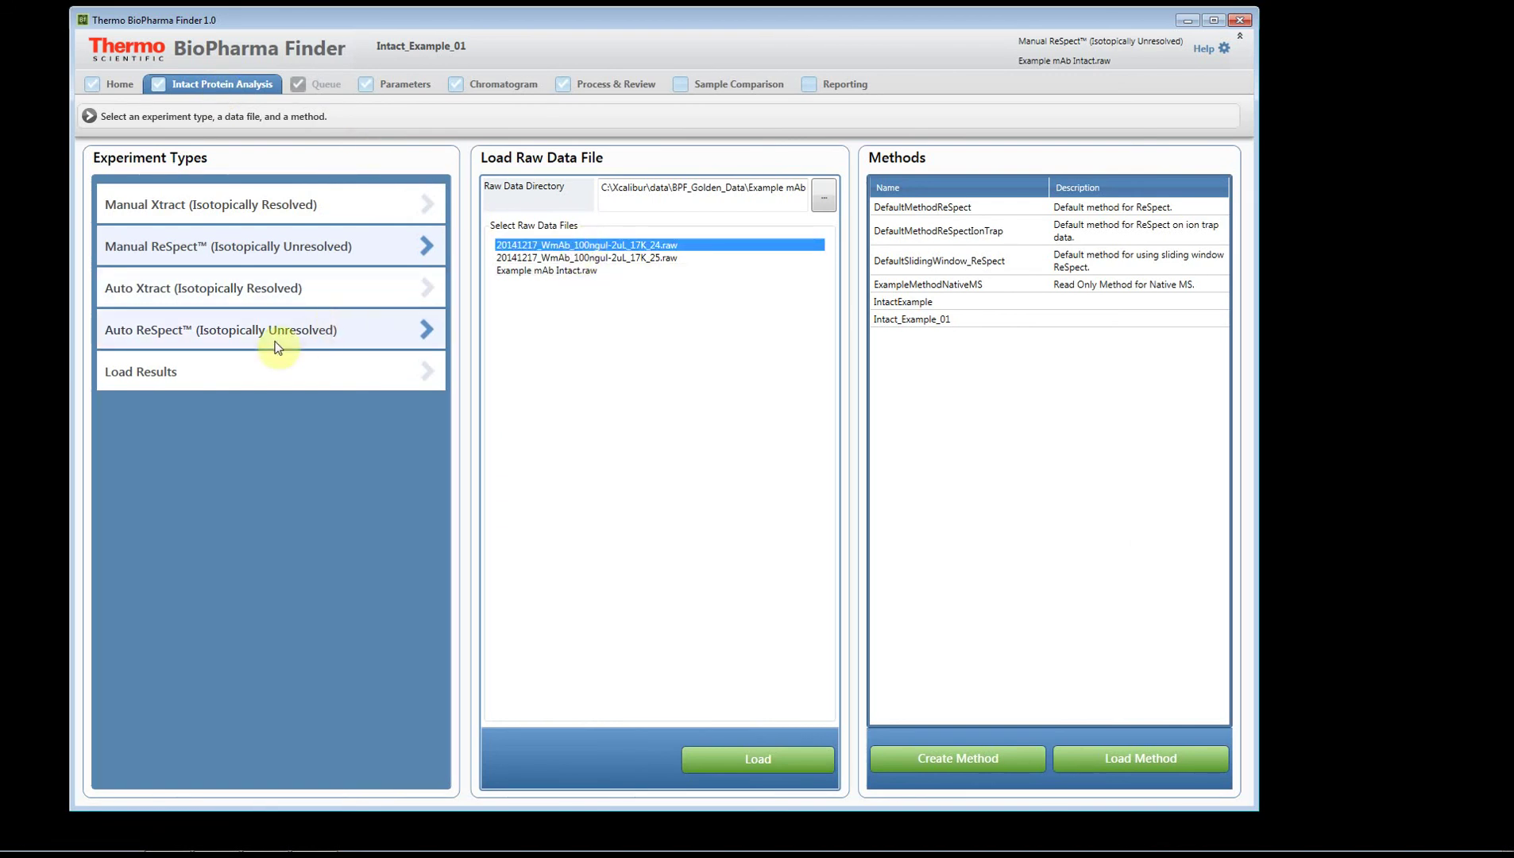
pyautogui.click(127, 328)
pyautogui.click(506, 321)
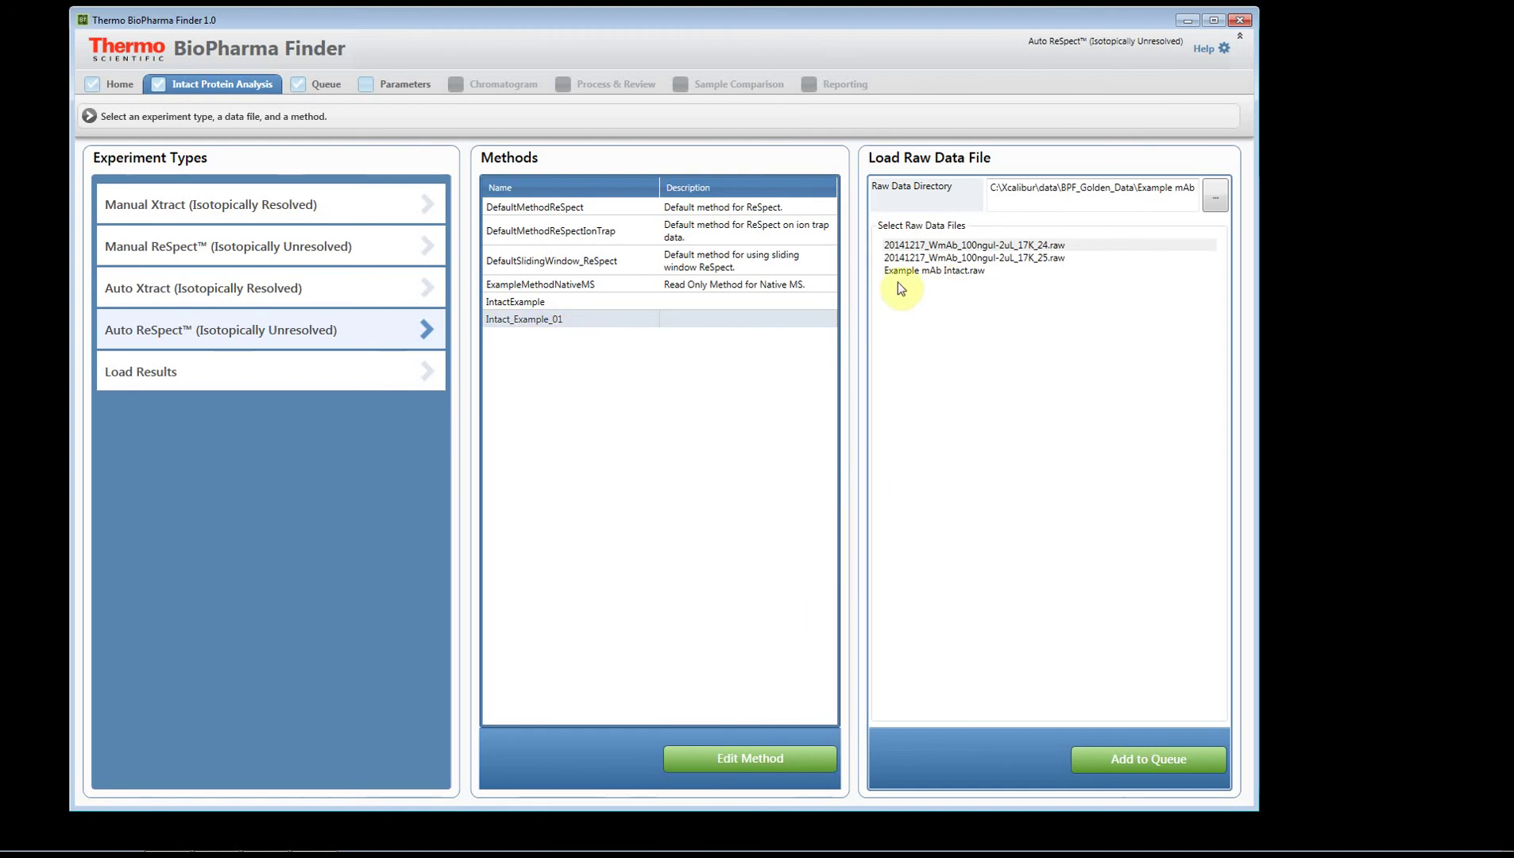
pyautogui.click(756, 757)
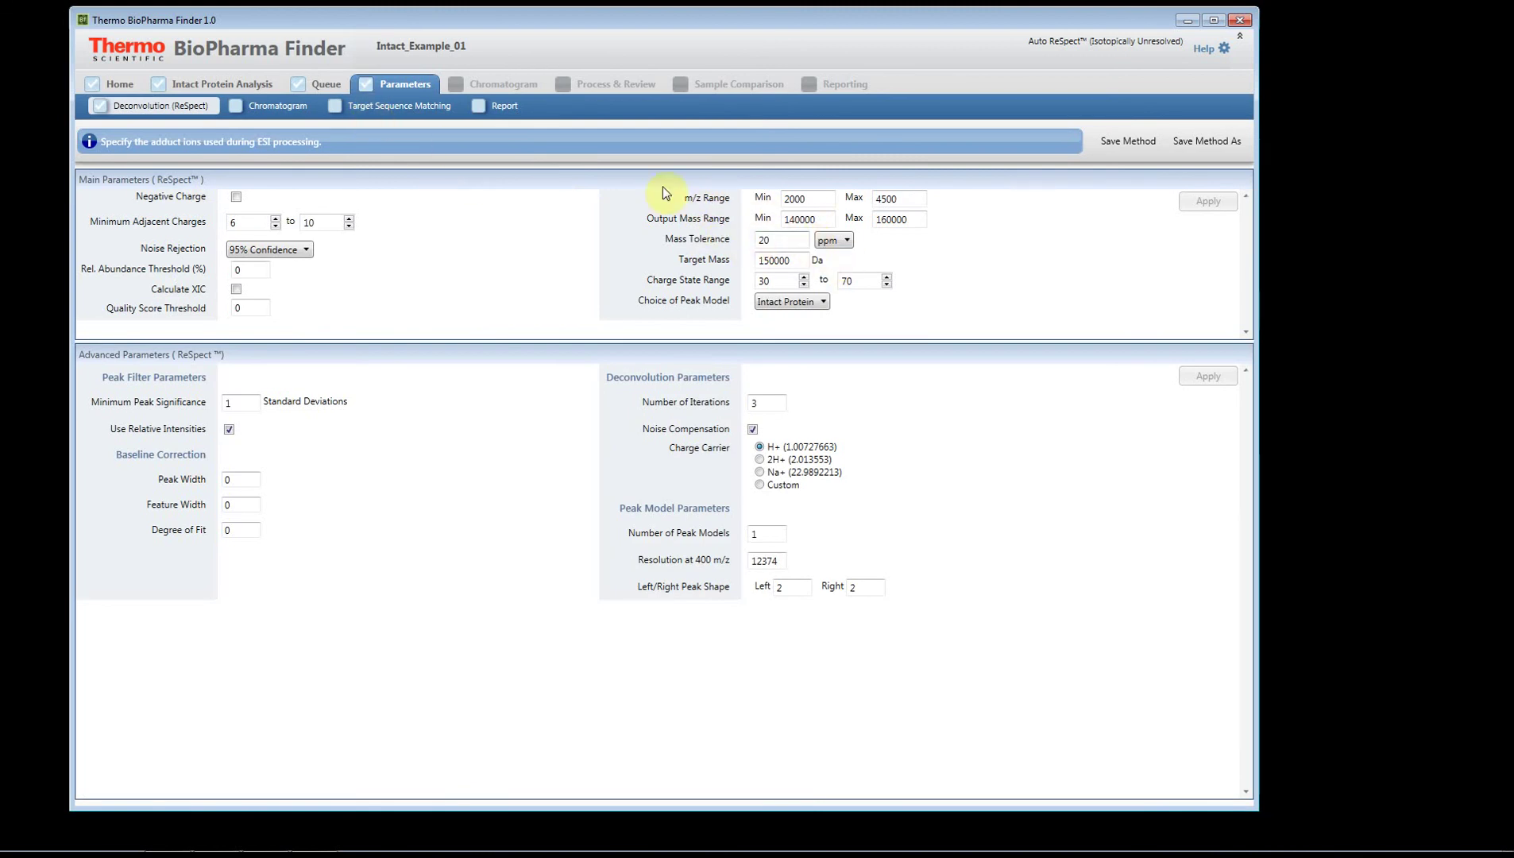
# Check the target sequence matching parameters, and queue and run 20141217_WmAb_100ngul-2uL_17K_24.raw and 20141217_WmAb_100ngul-2uL_17K_25.raw with the Intact_Example_01 method.
pyautogui.click(364, 106)
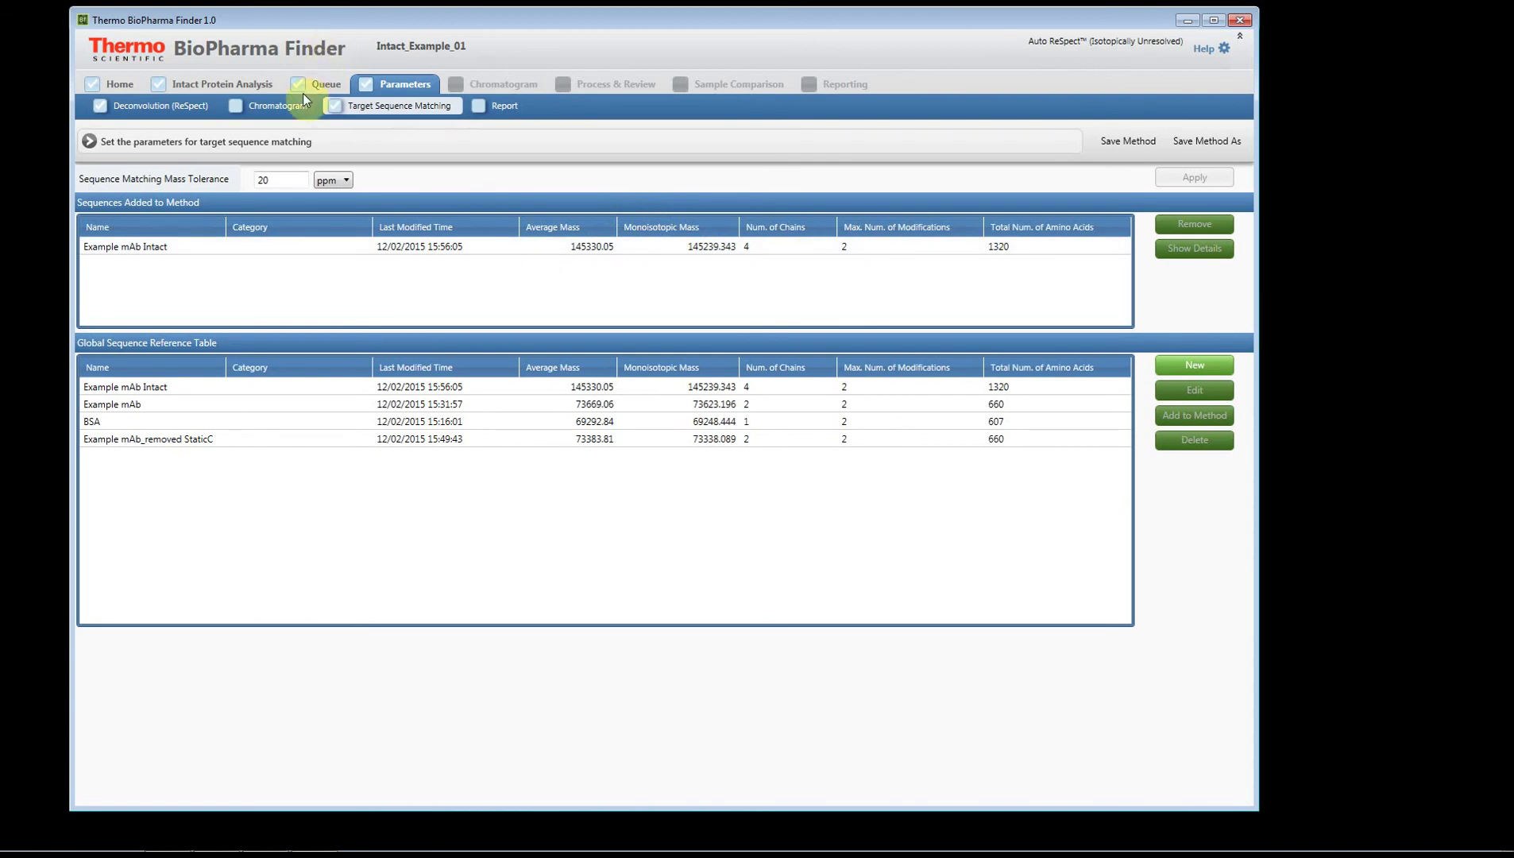
pyautogui.click(249, 84)
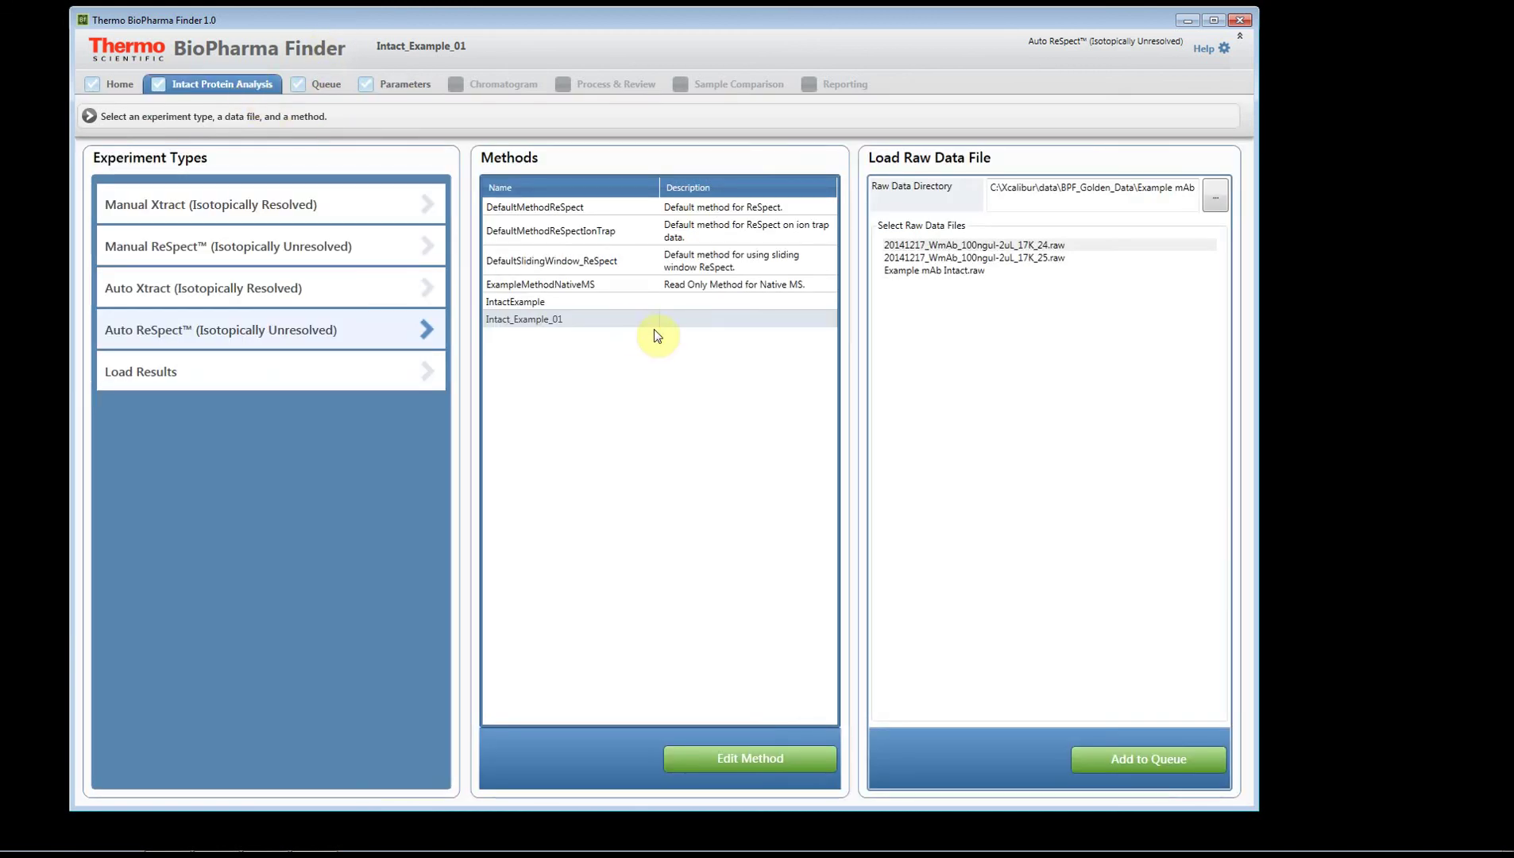
pyautogui.click(937, 245)
pyautogui.keyDown('shift'); pyautogui.click(932, 259); pyautogui.keyUp('shift')
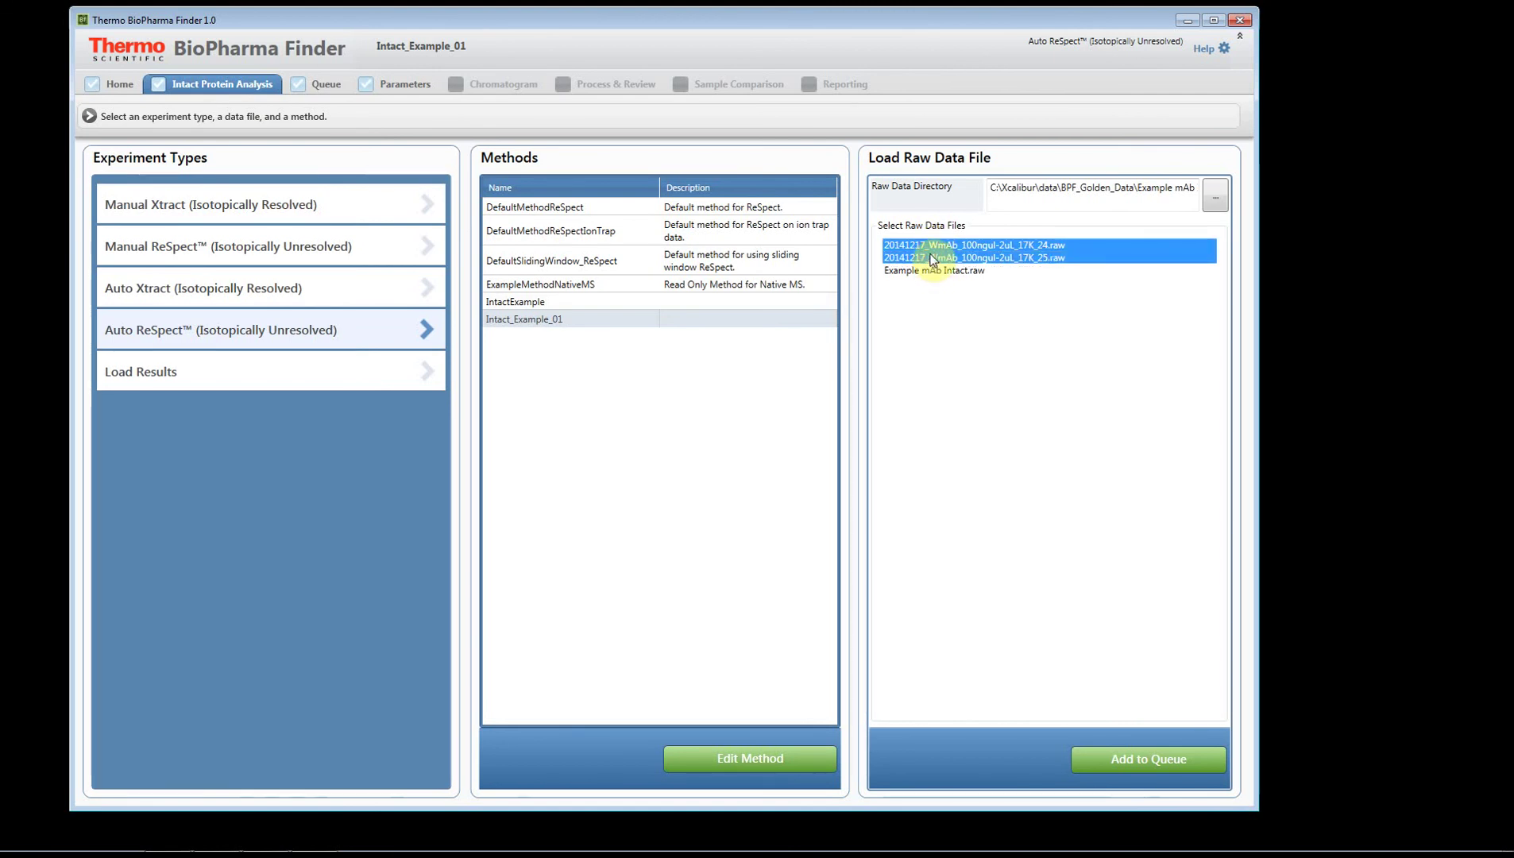
pyautogui.click(1152, 767)
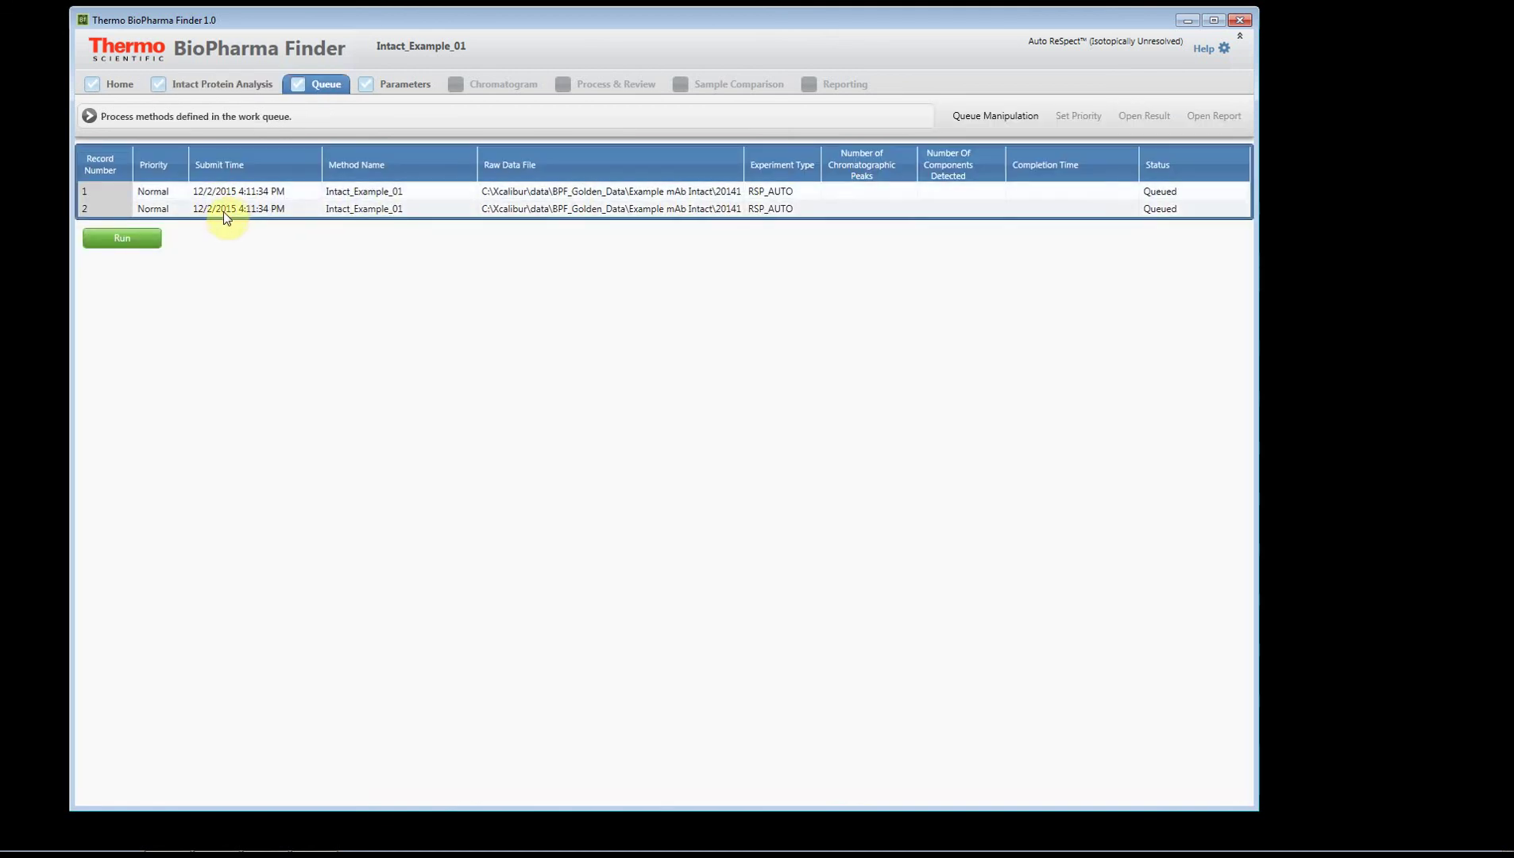
pyautogui.click(135, 239)
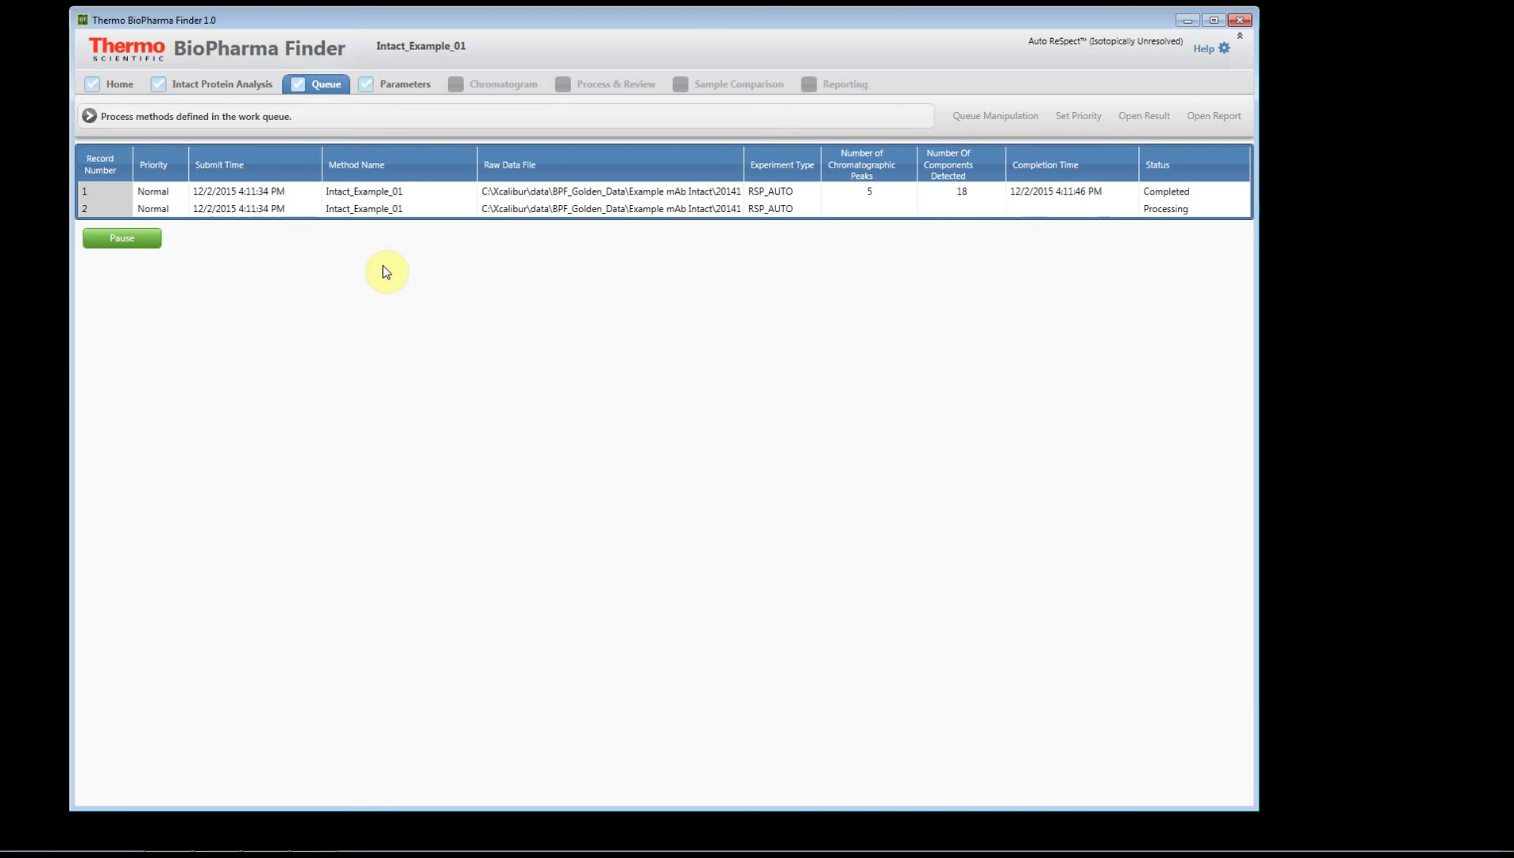
# Open the completed 20141217_WmAb_100ngul-2uL_17K_25 result and compare its deconvolved spectrum with the Intact_Example reference from the library in a mirror plot.
pyautogui.click(373, 191)
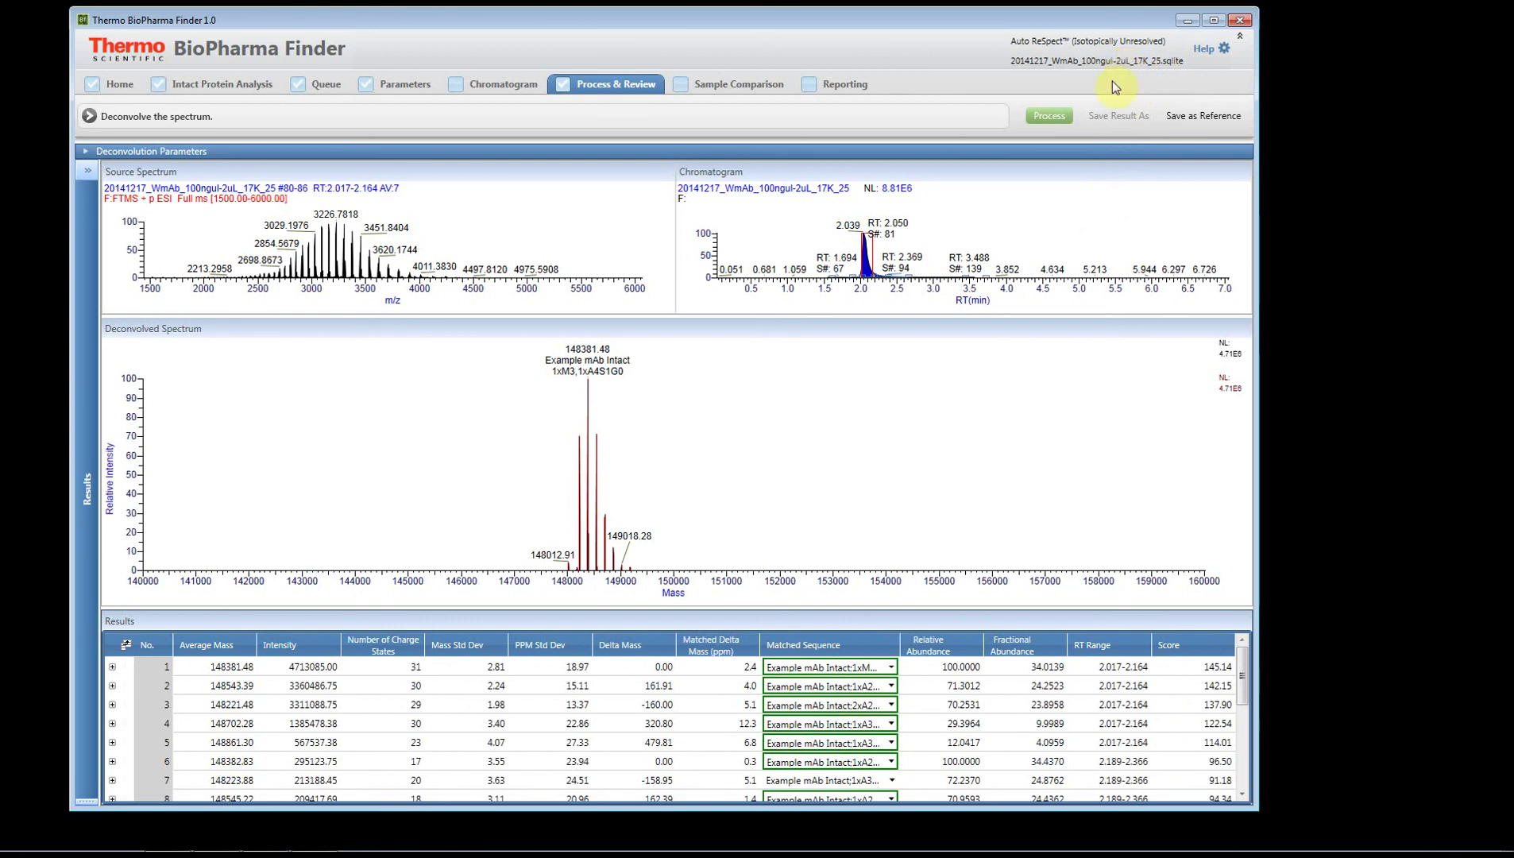
pyautogui.click(732, 85)
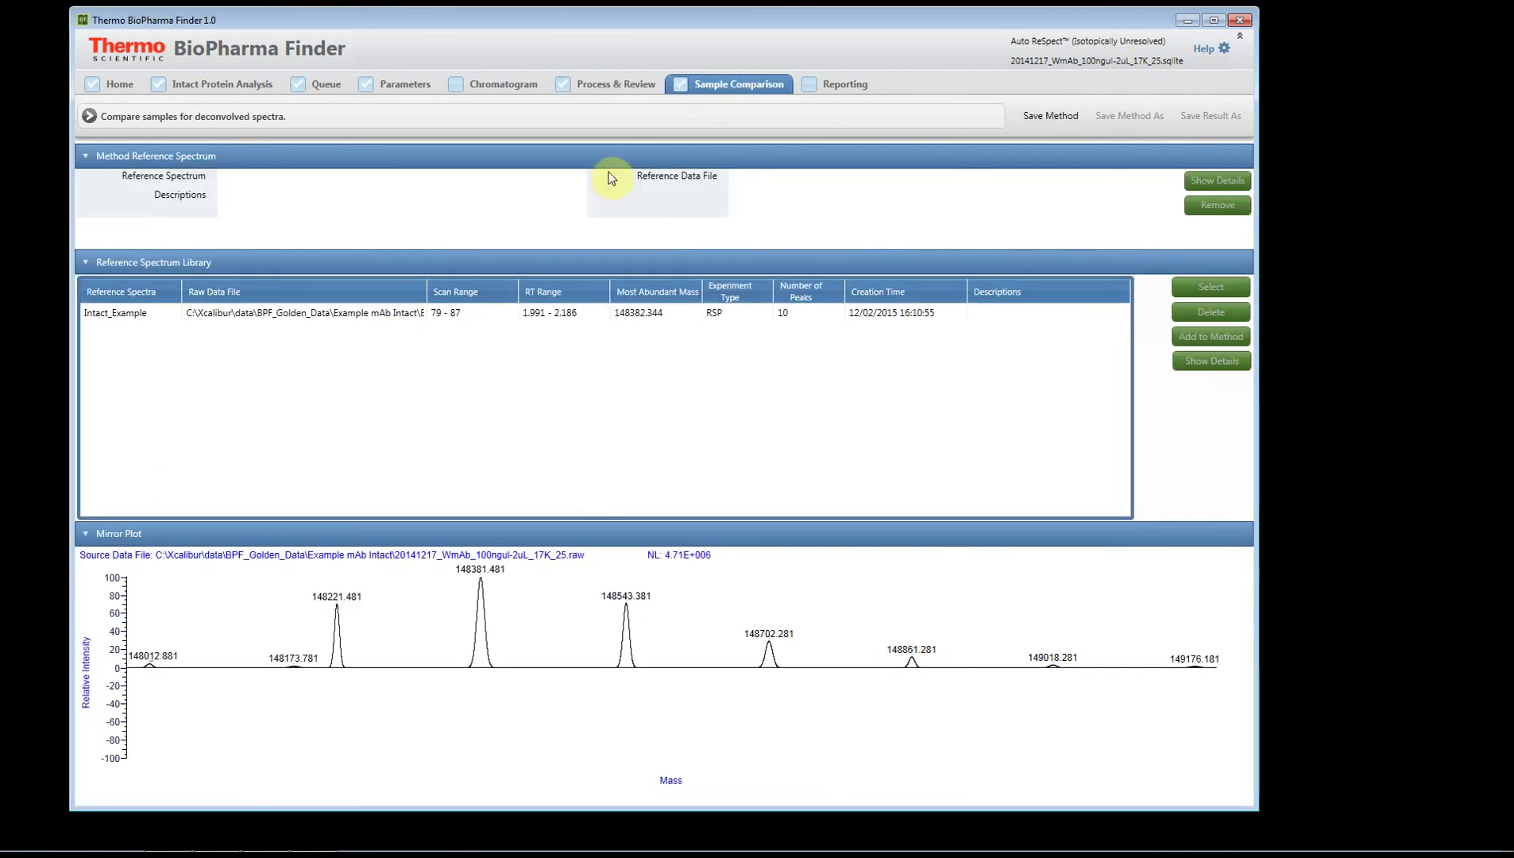
pyautogui.click(395, 315)
pyautogui.click(395, 321)
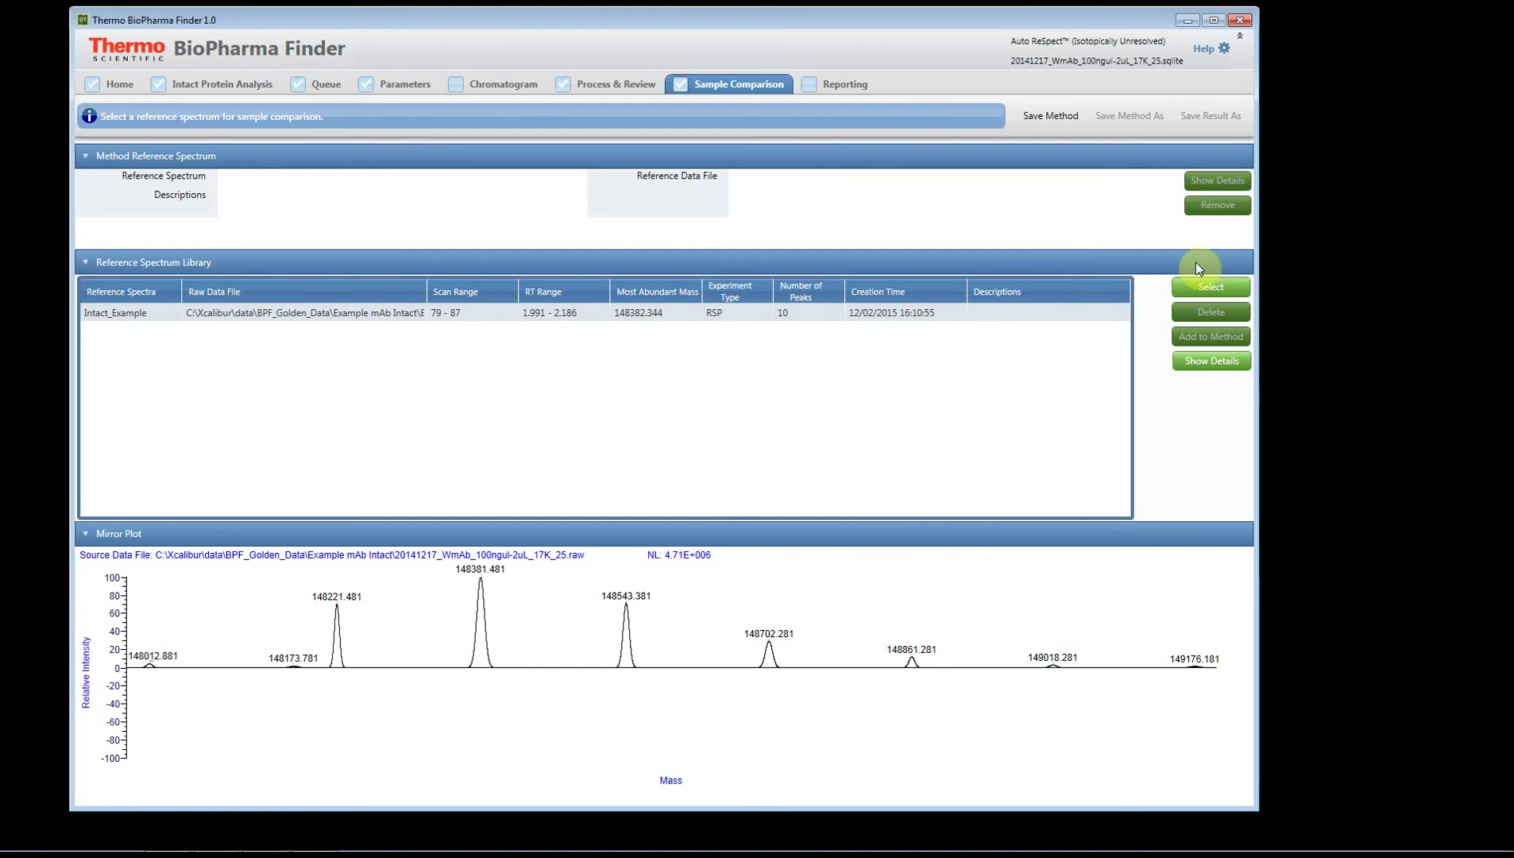
pyautogui.click(1230, 284)
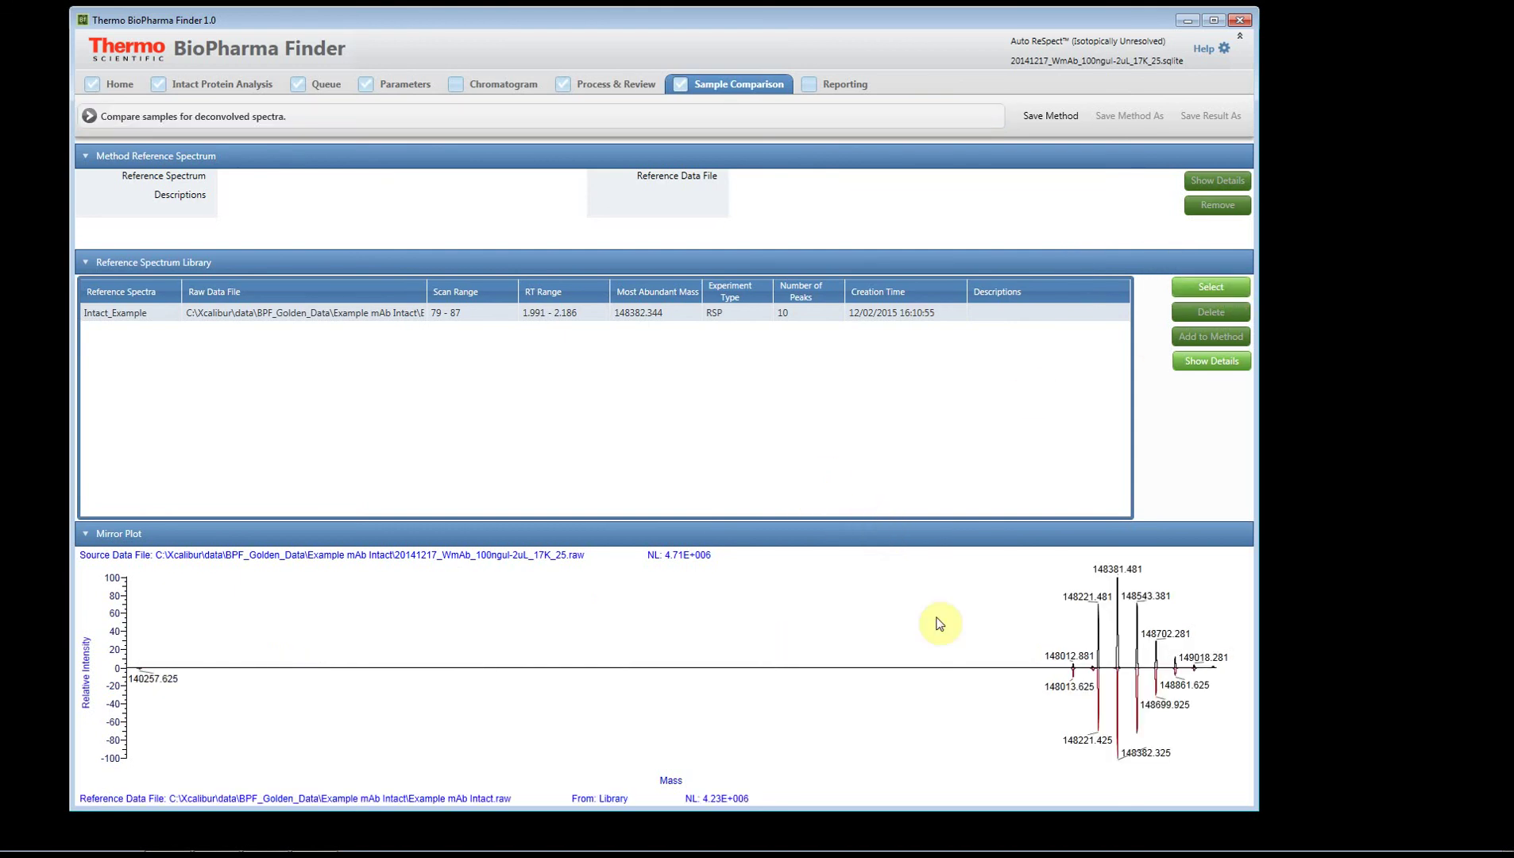
# Magnify the mirror plot around the main peak cluster from about 148000 to 149200, collapsing the method reference and reference library sections.
pyautogui.moveTo(970, 686); pyautogui.dragTo(1233, 682)
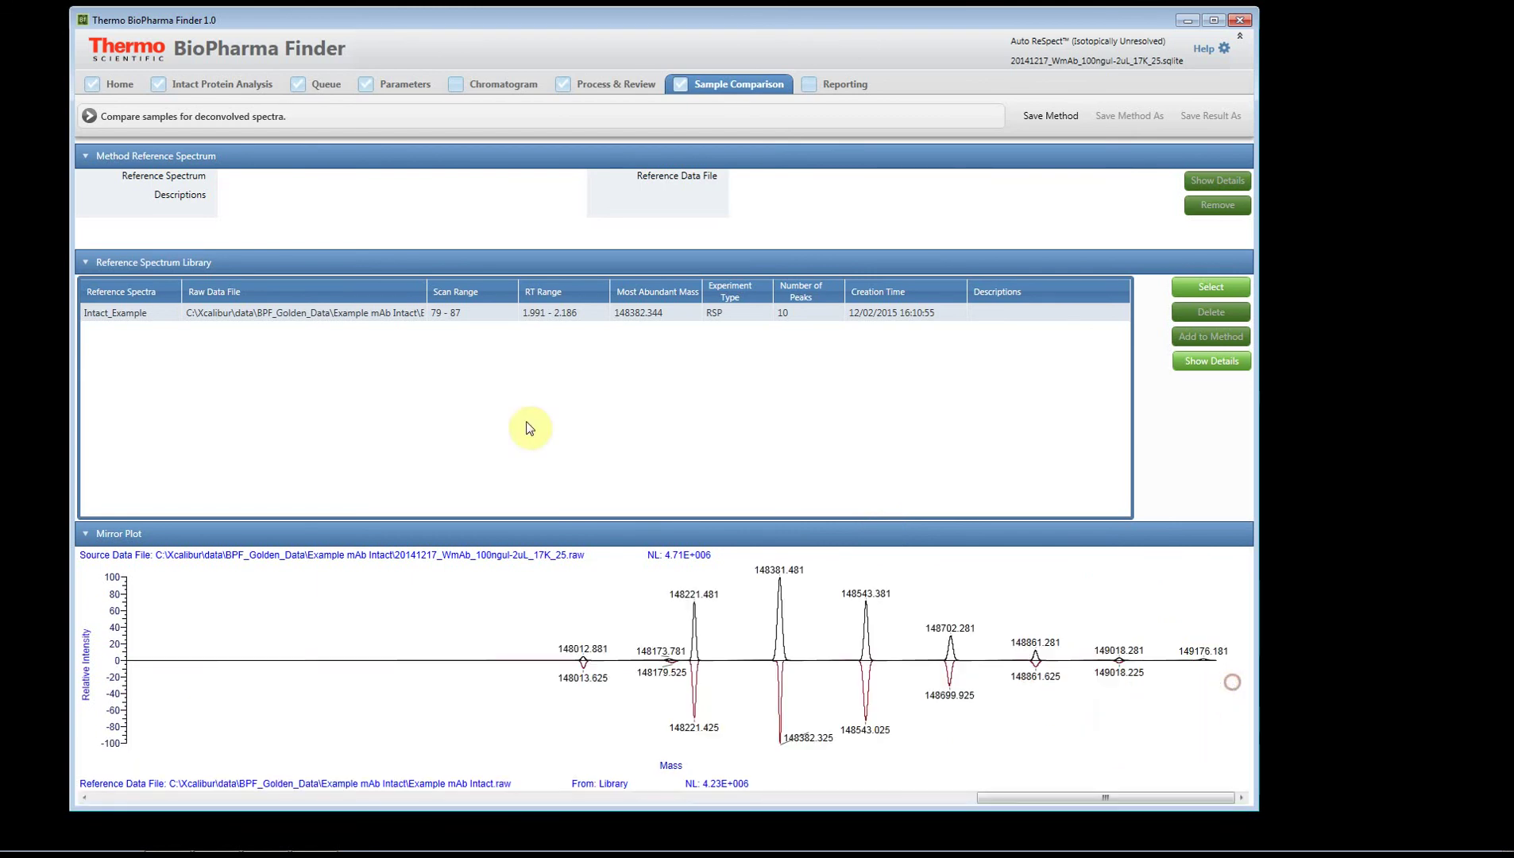
pyautogui.click(87, 154)
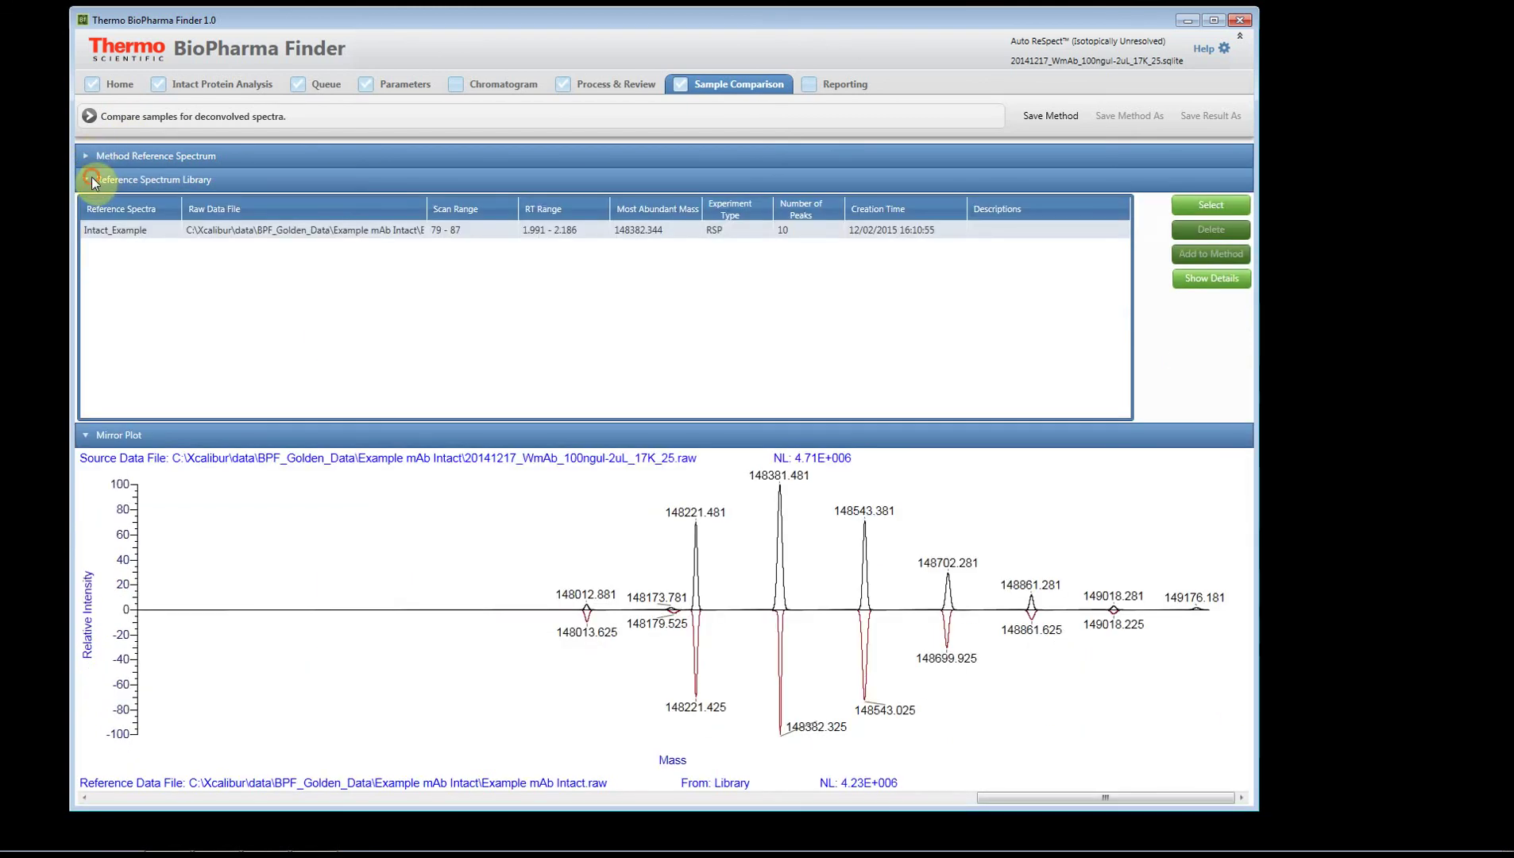
pyautogui.click(92, 178)
pyautogui.moveTo(445, 506); pyautogui.dragTo(1196, 513)
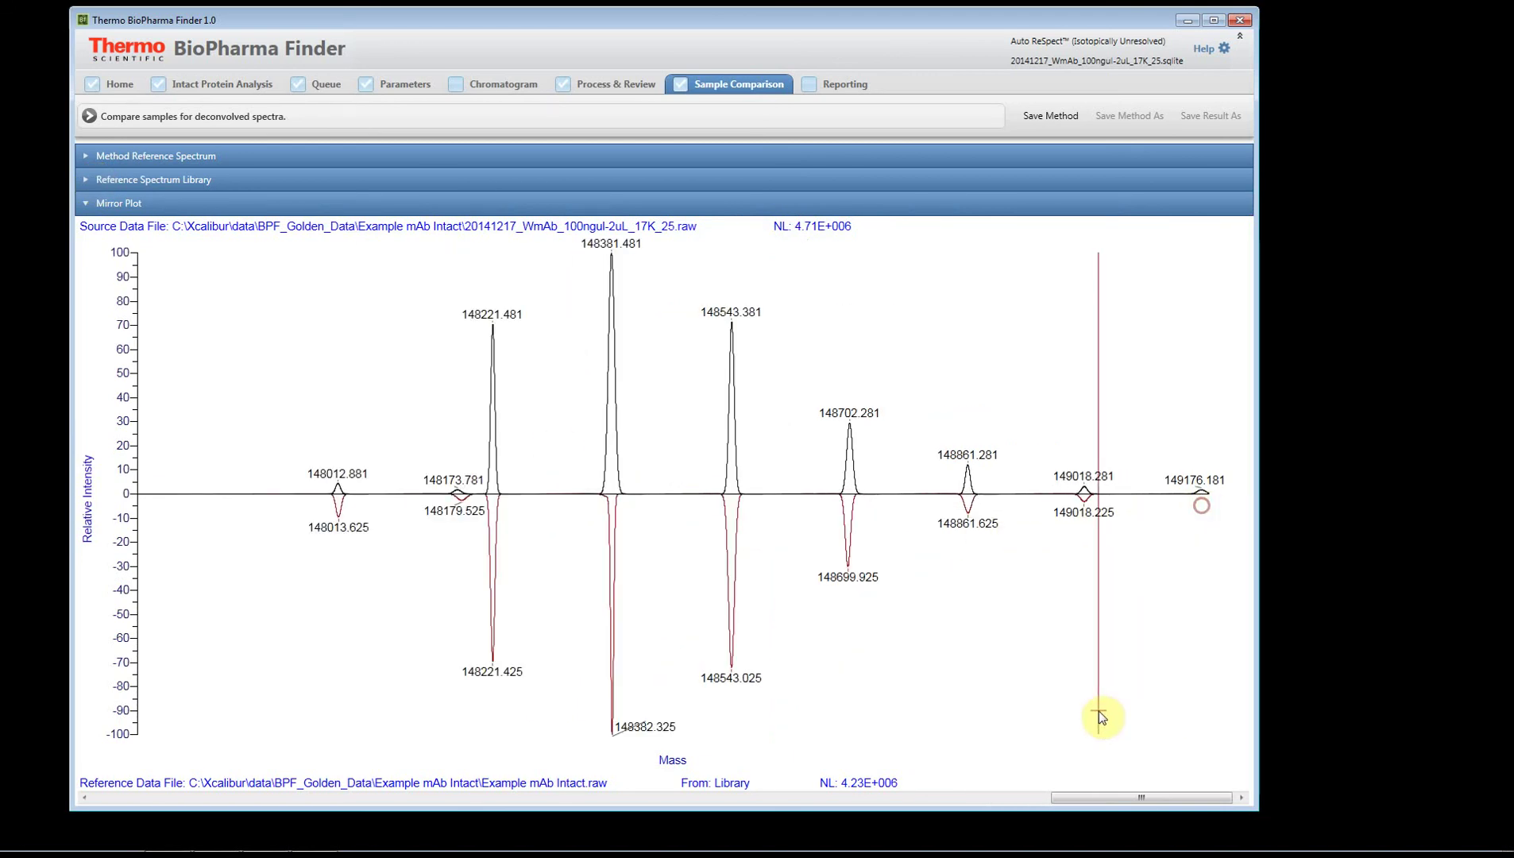